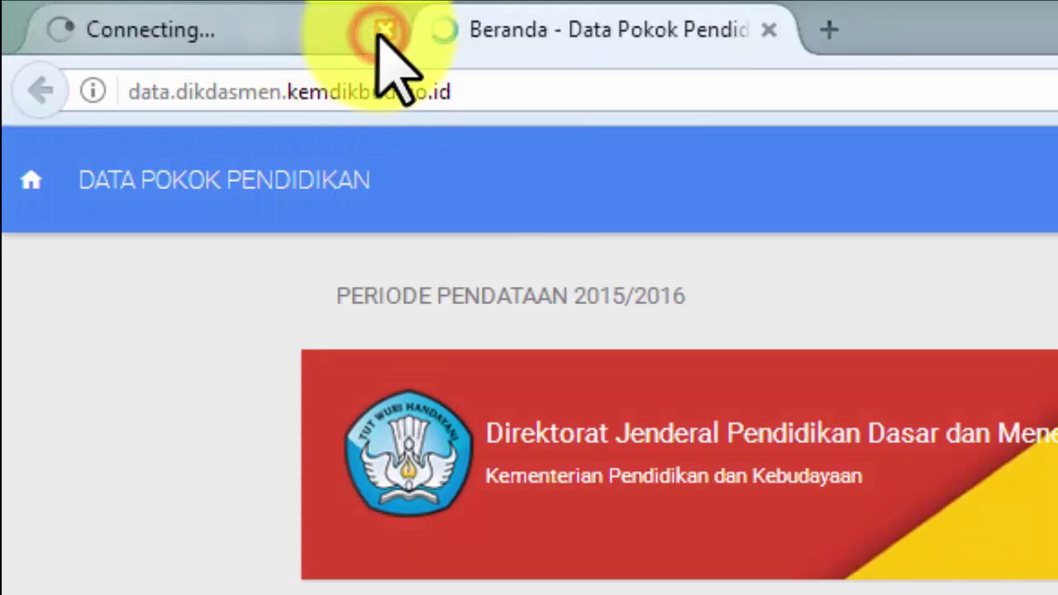
Close the stalled 504 tab and scroll the Beranda home page down to the sidebar menu
click(385, 29)
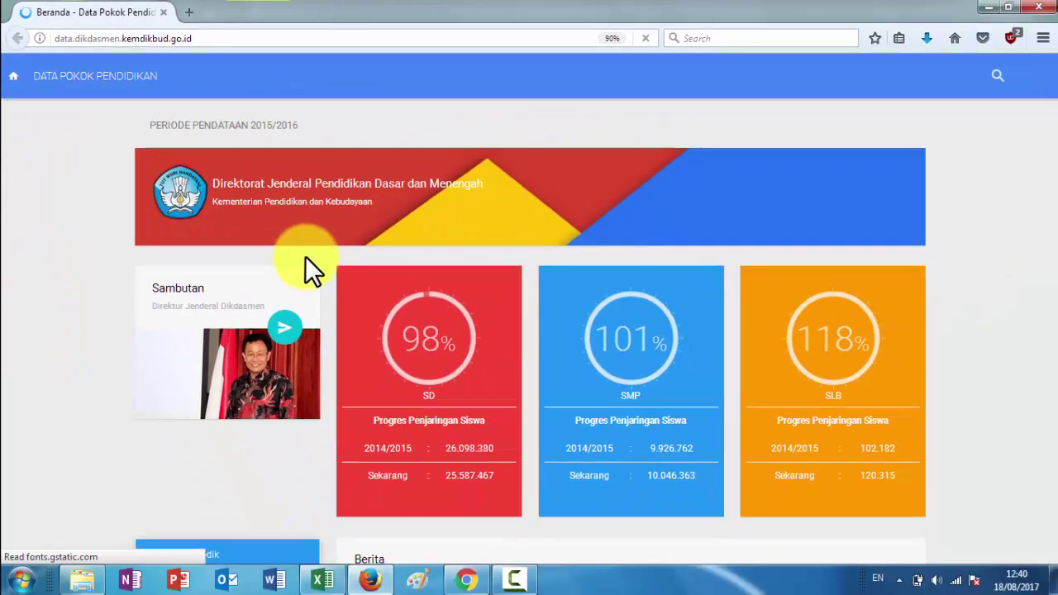
scroll(302, 281, down, 2)
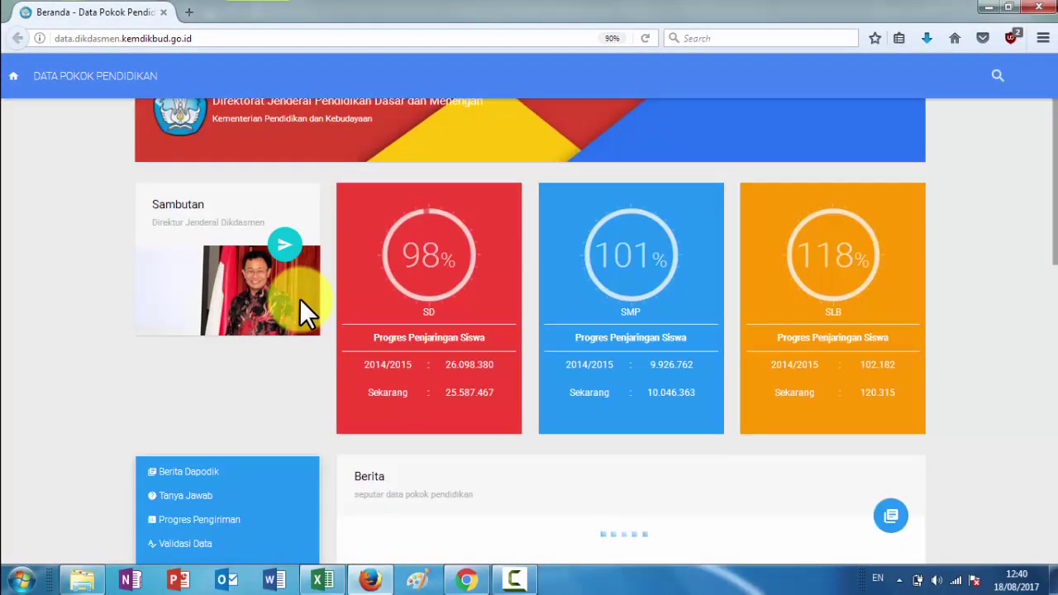
scroll(299, 298, down, 10)
scroll(300, 299, up, 5)
scroll(300, 299, up, 5)
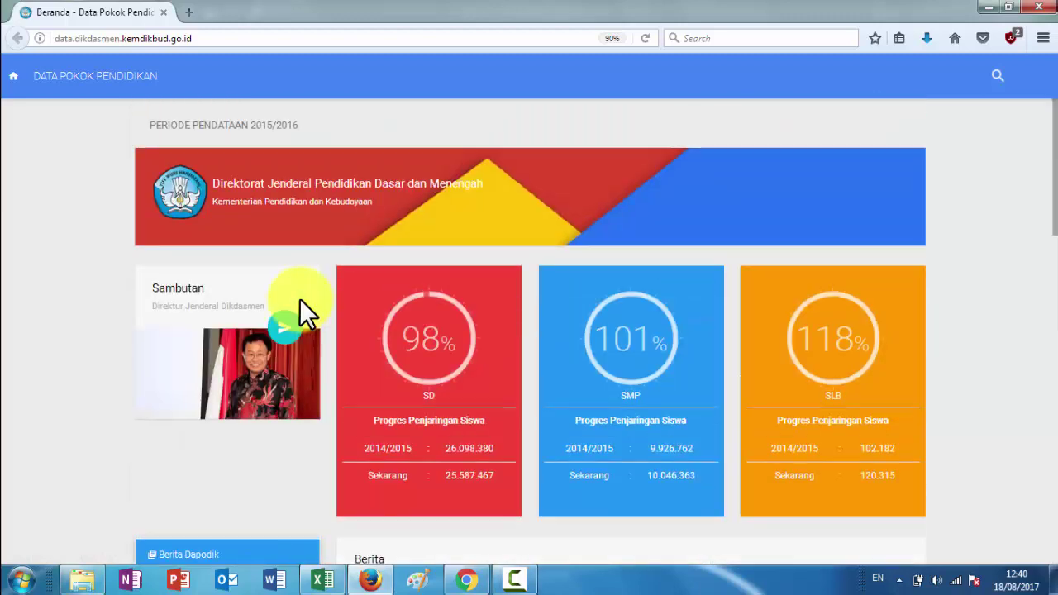
scroll(299, 299, down, 4)
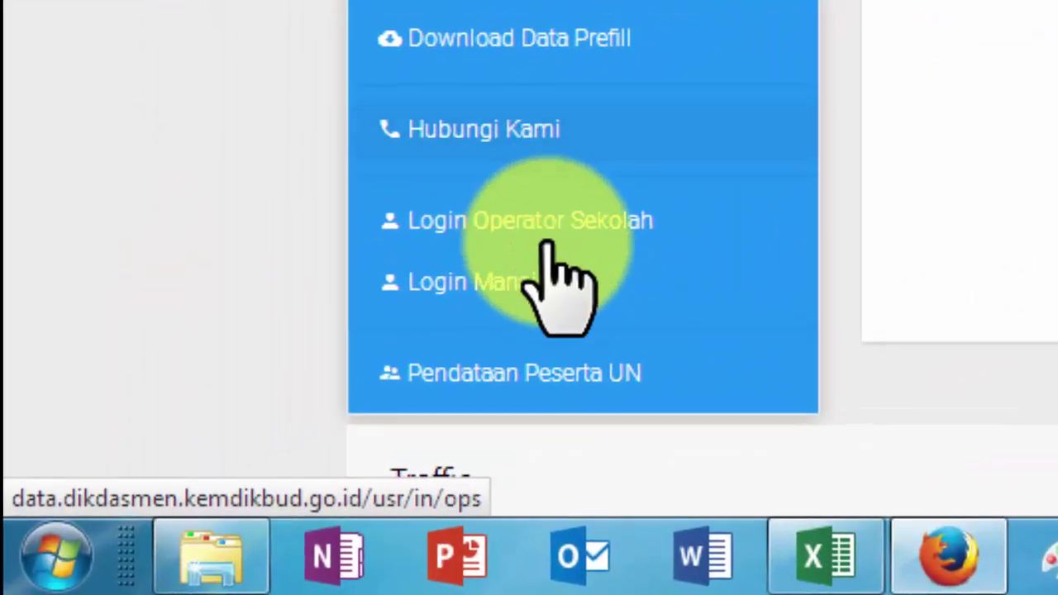
Log in as school operator and open TARIK PESERTA DIDIK with SMP NEGERI 1 PRINGAPUS as destination
click(592, 205)
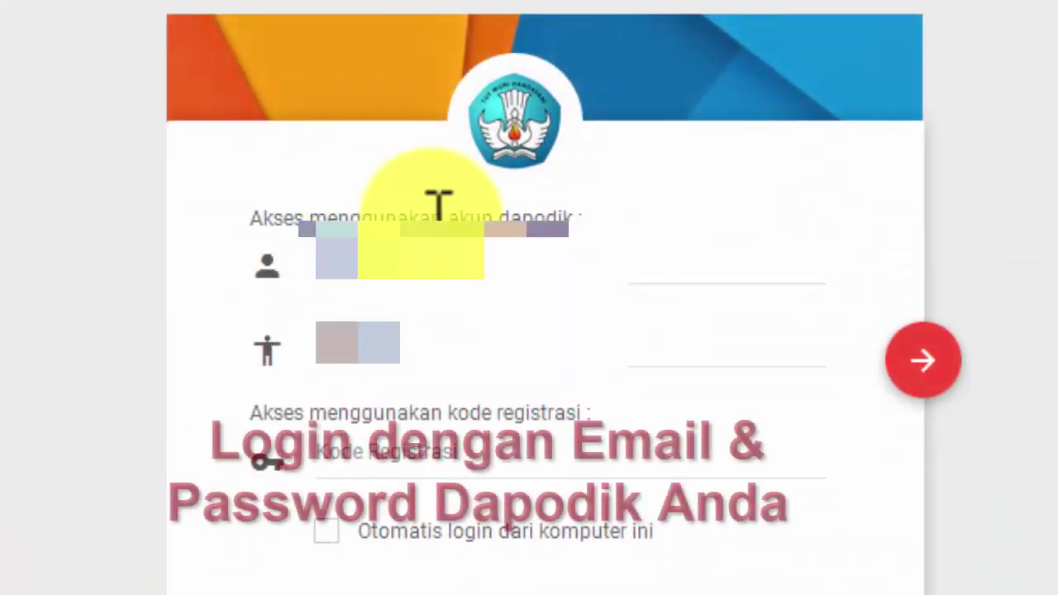
click(463, 258)
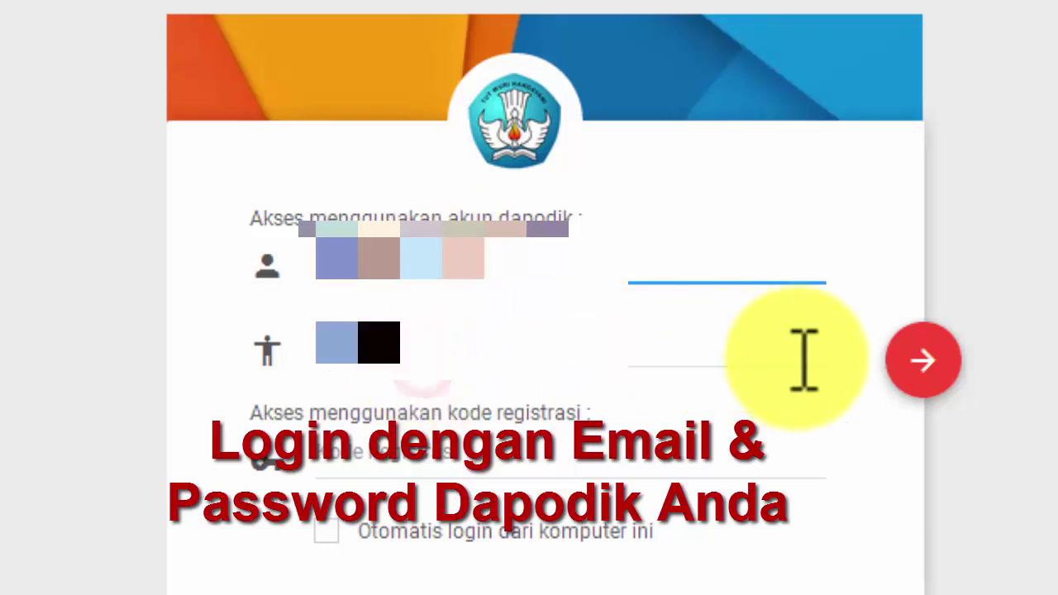
click(919, 362)
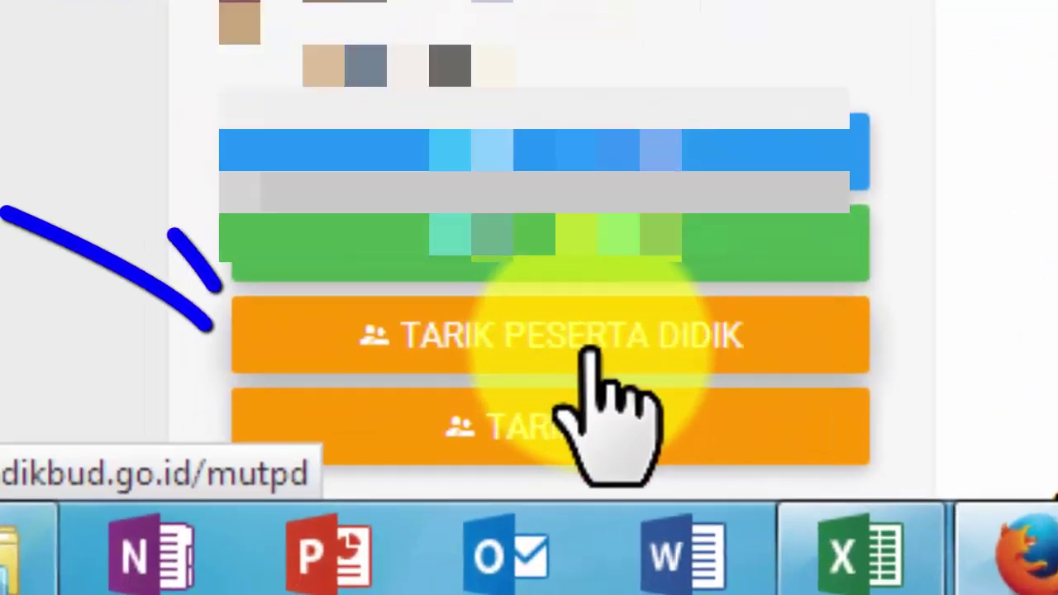
click(590, 349)
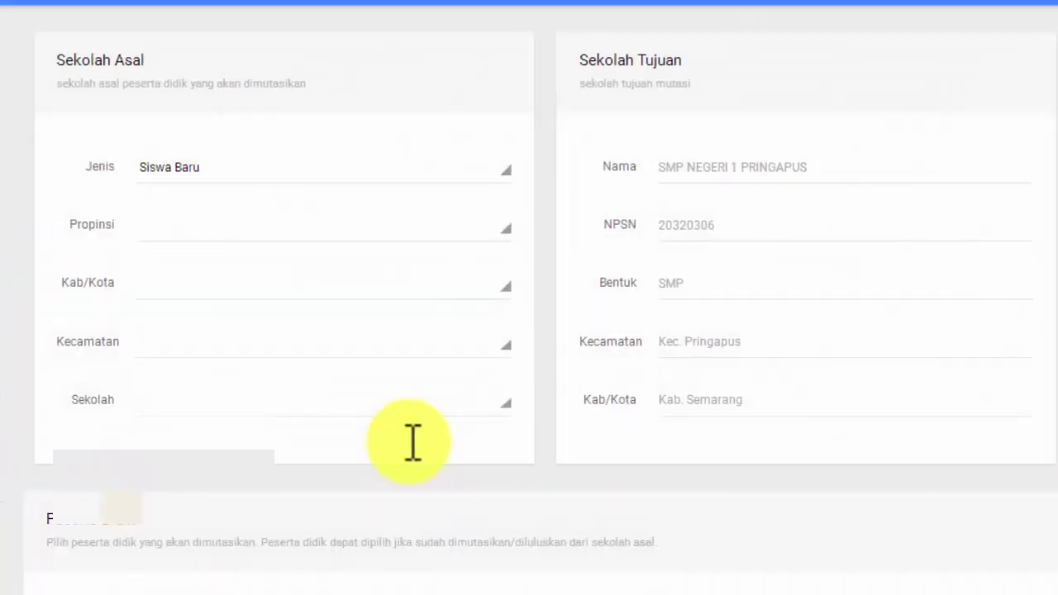
Choose the incoming student type, then select the next student's name in Data7 column D
click(220, 161)
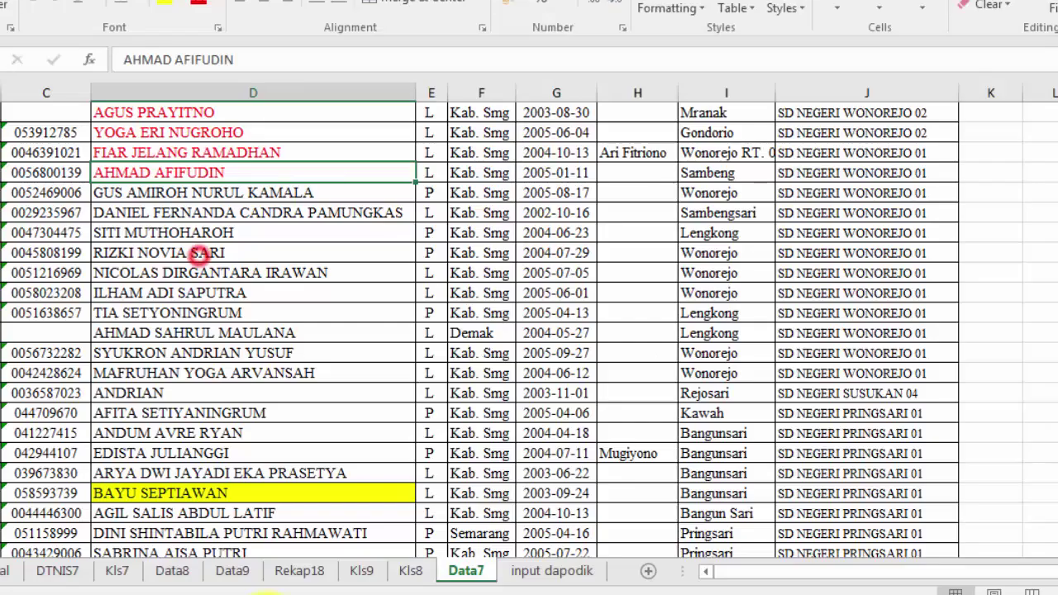
click(225, 194)
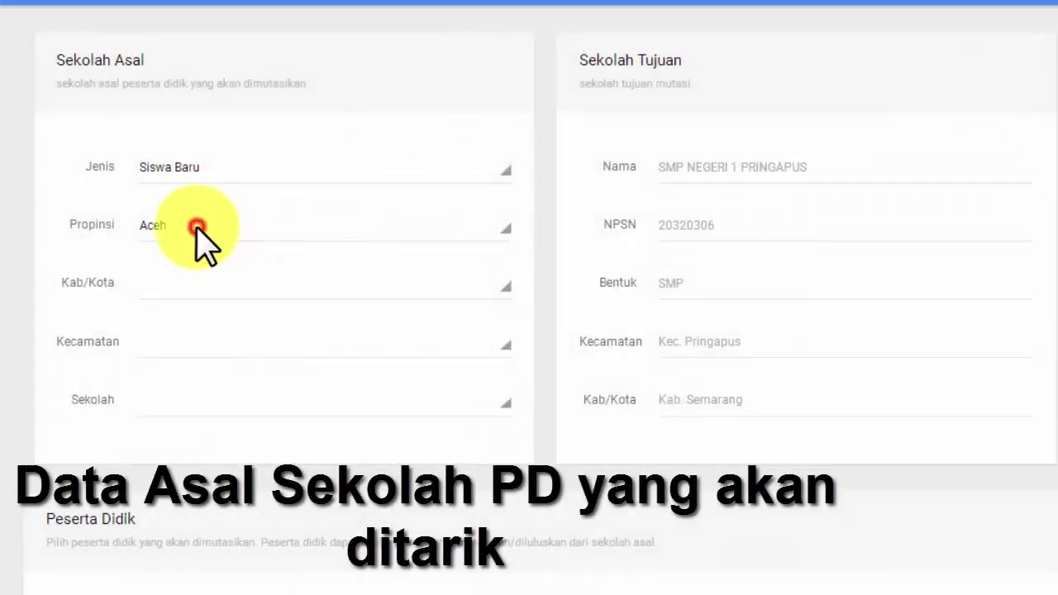
Set the origin to Jawa Tengah, Kabupaten Semarang, Pringapus, school SD NEGERI WONOREJO 02
click(198, 228)
click(203, 453)
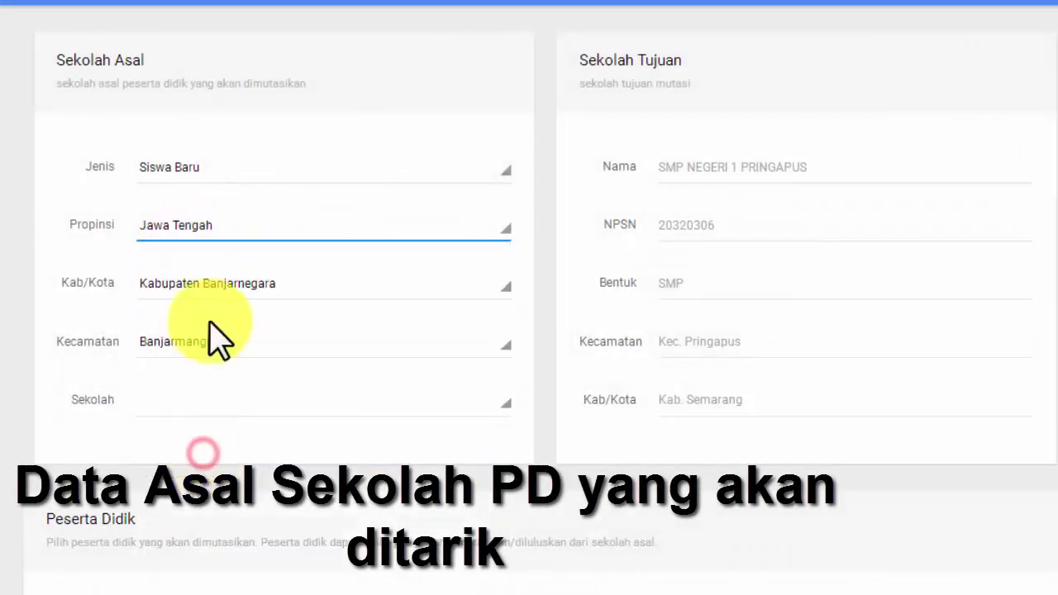
click(238, 289)
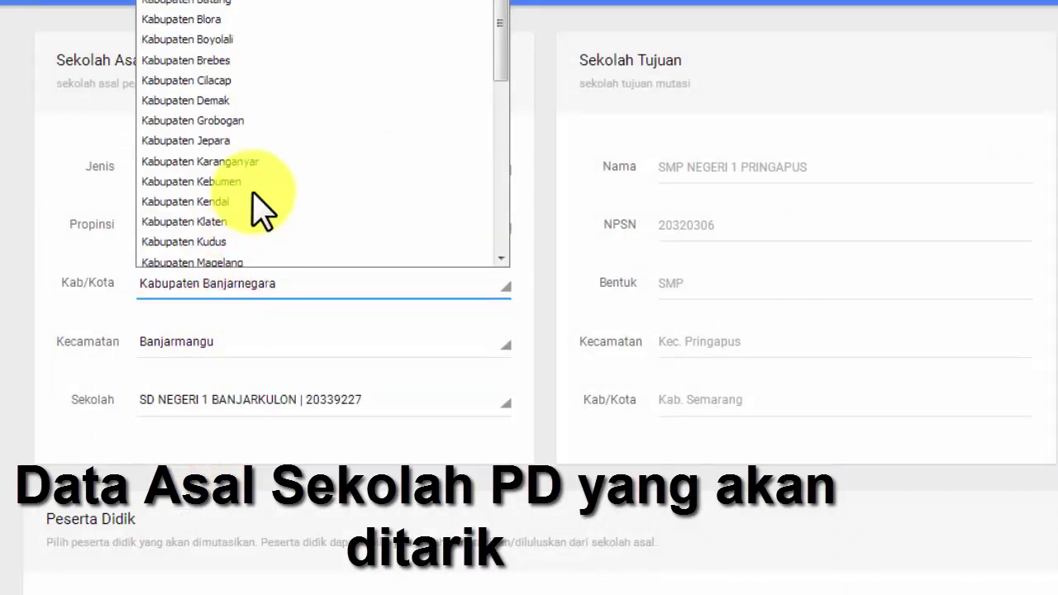
scroll(261, 211, down, 3)
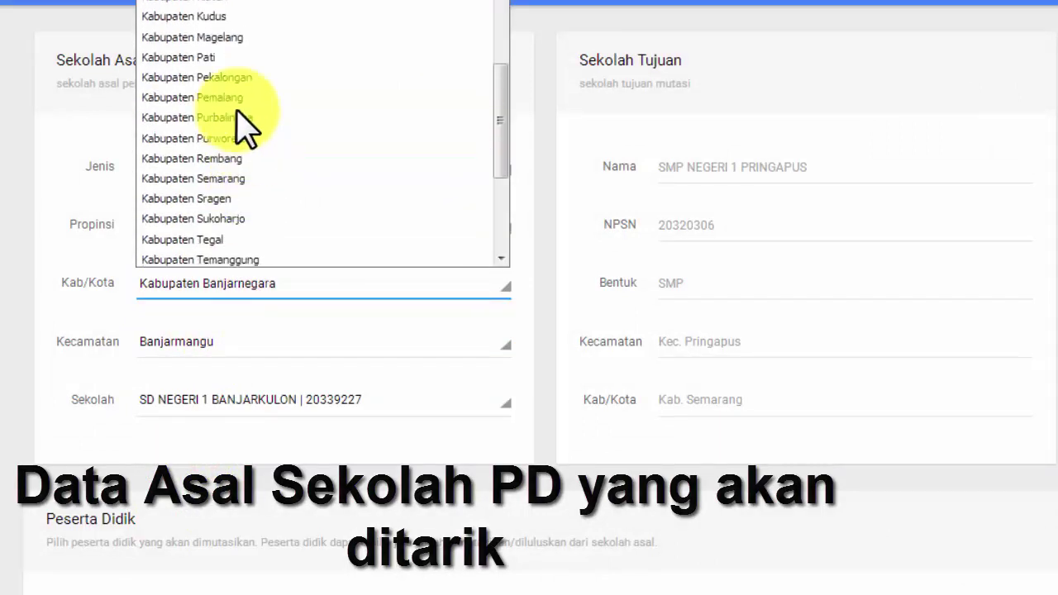
click(230, 178)
click(226, 346)
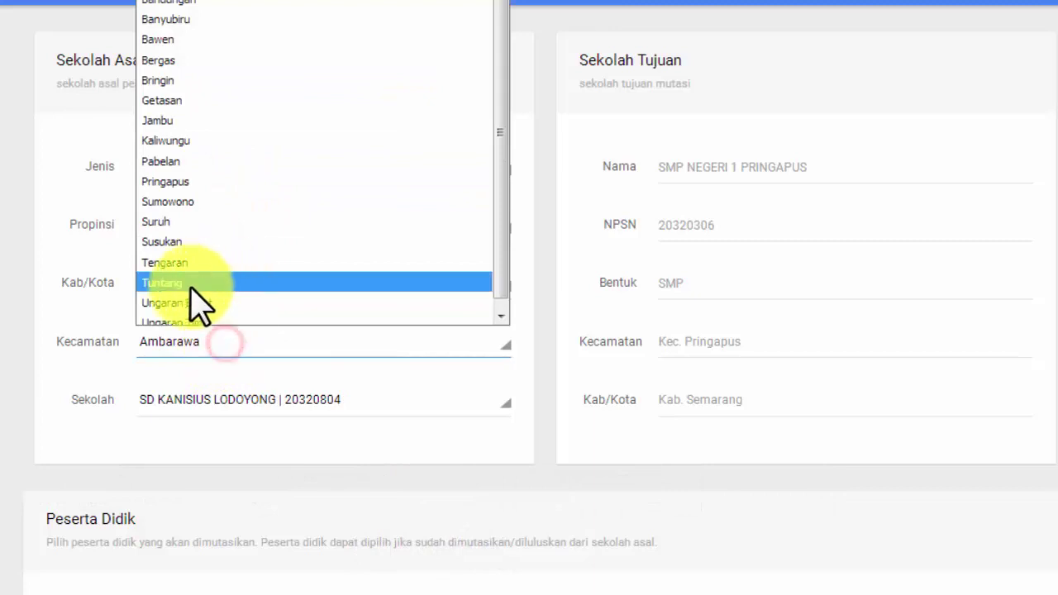
click(212, 182)
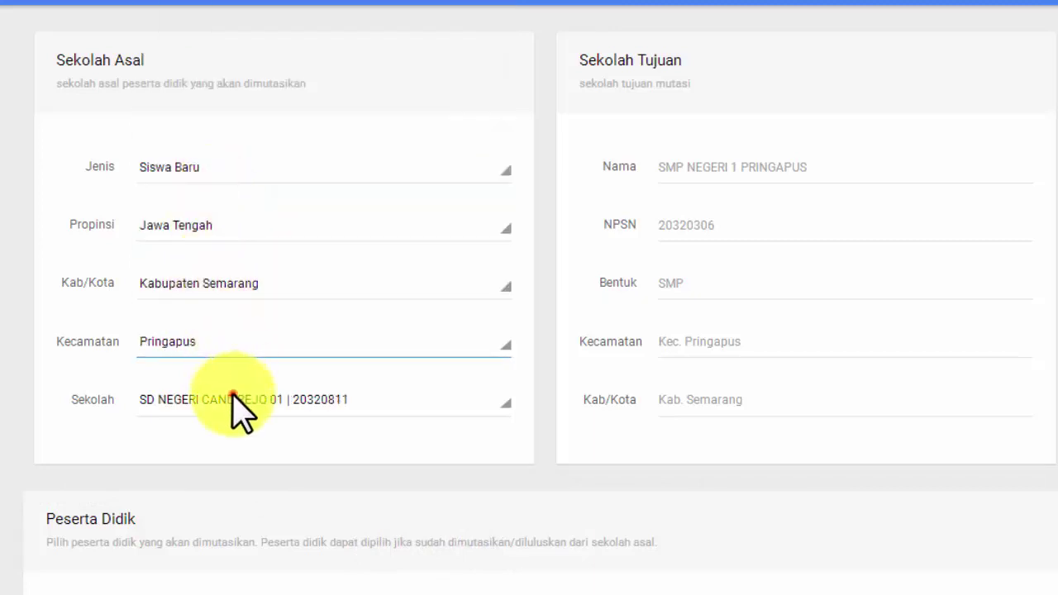
click(233, 397)
click(270, 294)
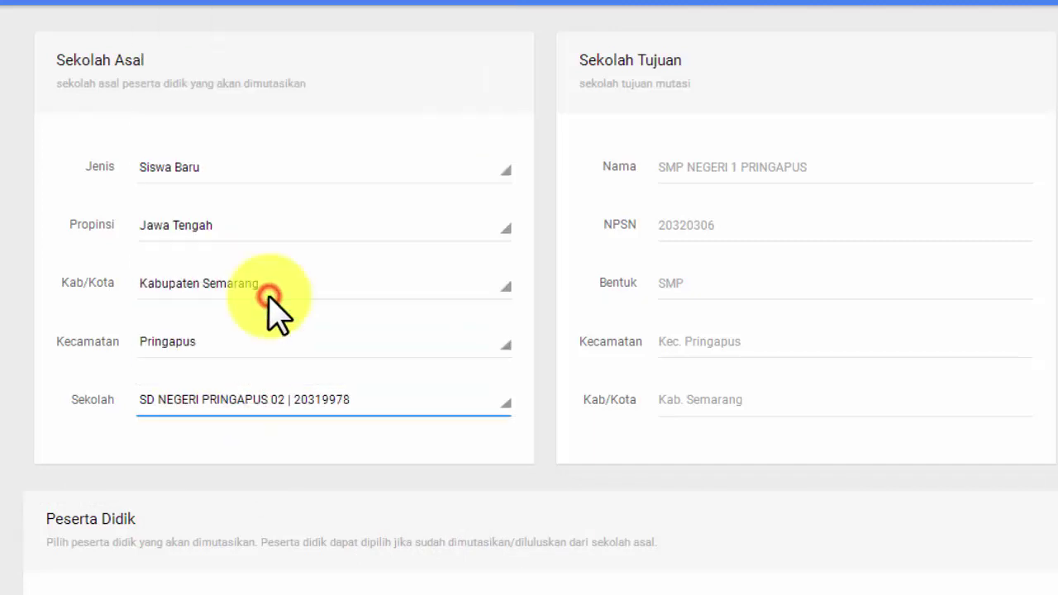
click(266, 400)
scroll(273, 331, down, 2)
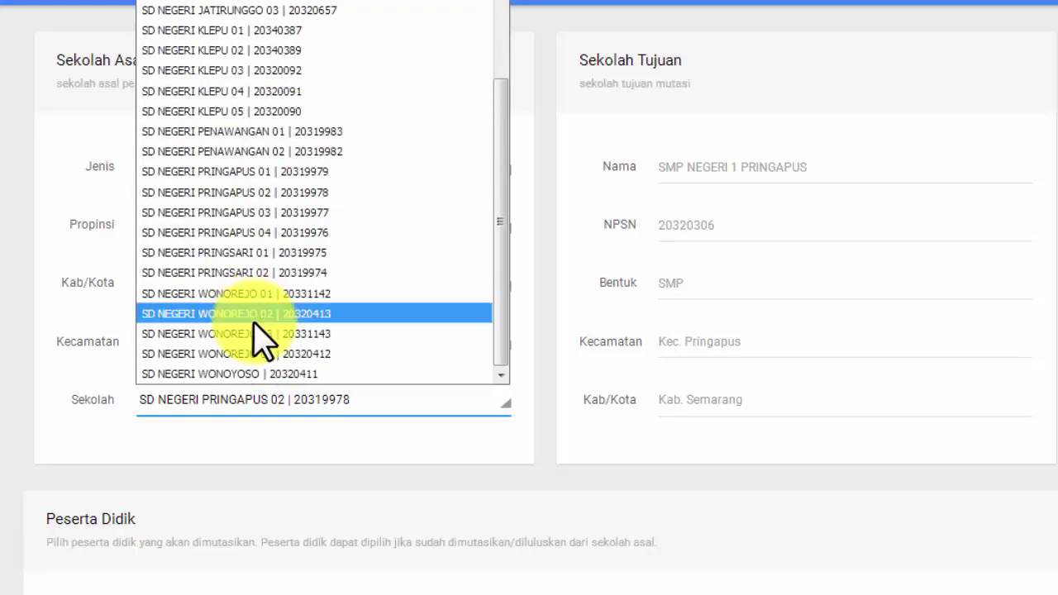
click(257, 314)
scroll(384, 446, down, 6)
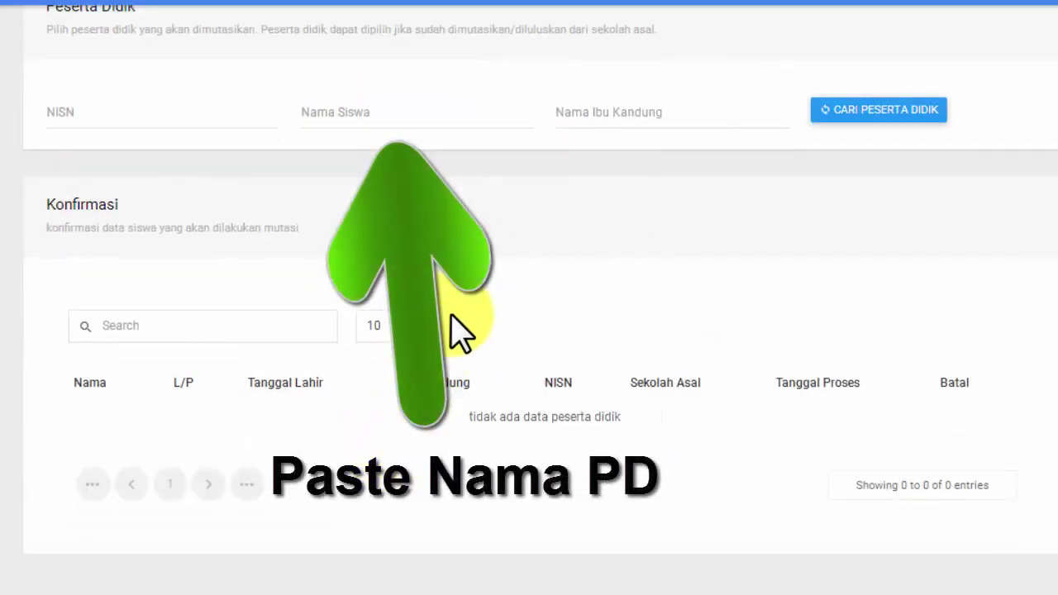
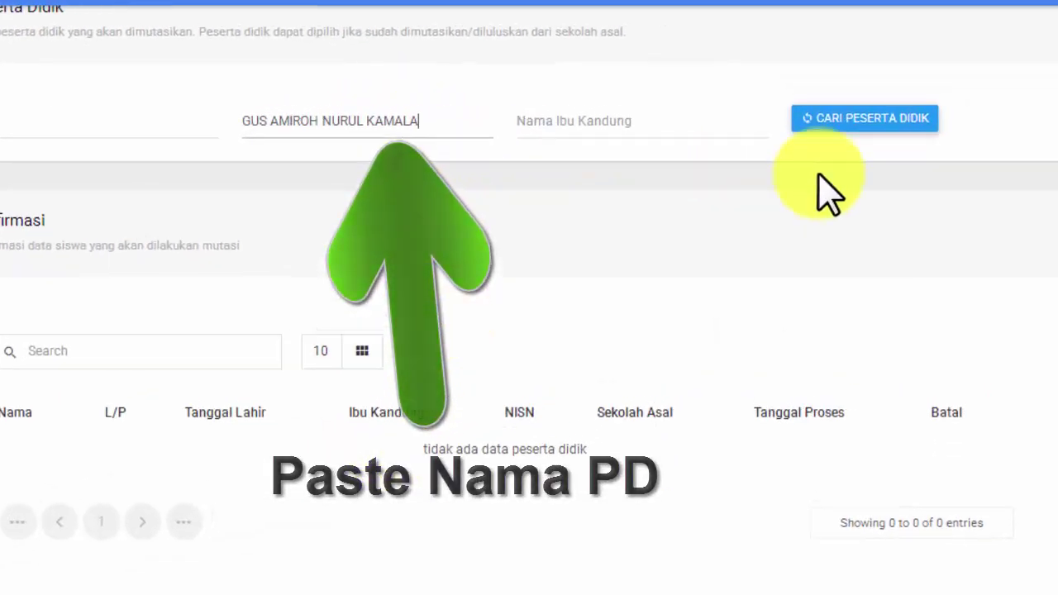
Paste the student's name, search, and add the found Kelas VI student to the confirmation list
click(864, 112)
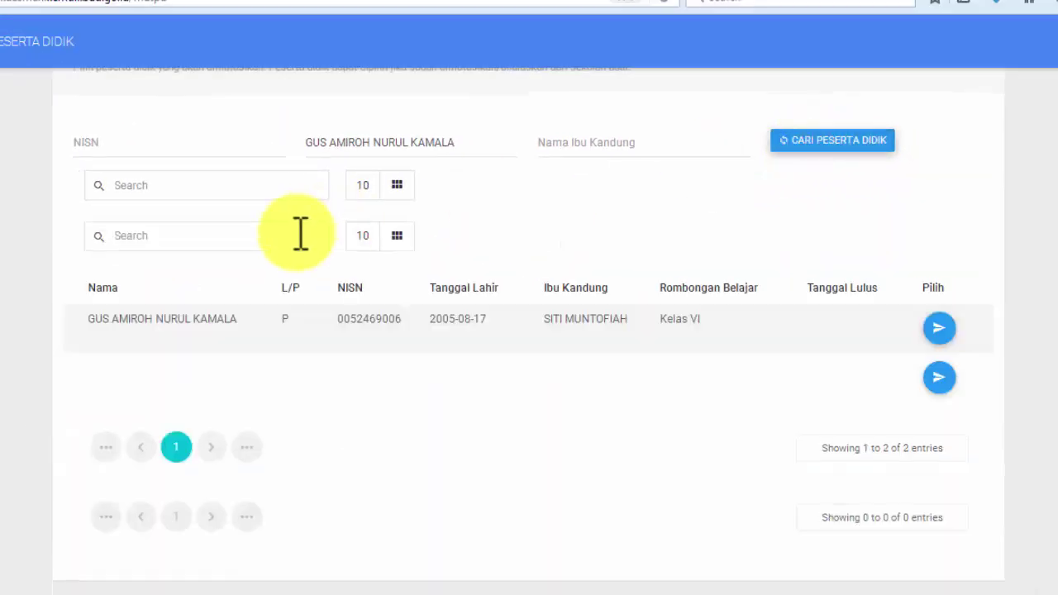
drag(82, 324, 293, 324)
click(368, 352)
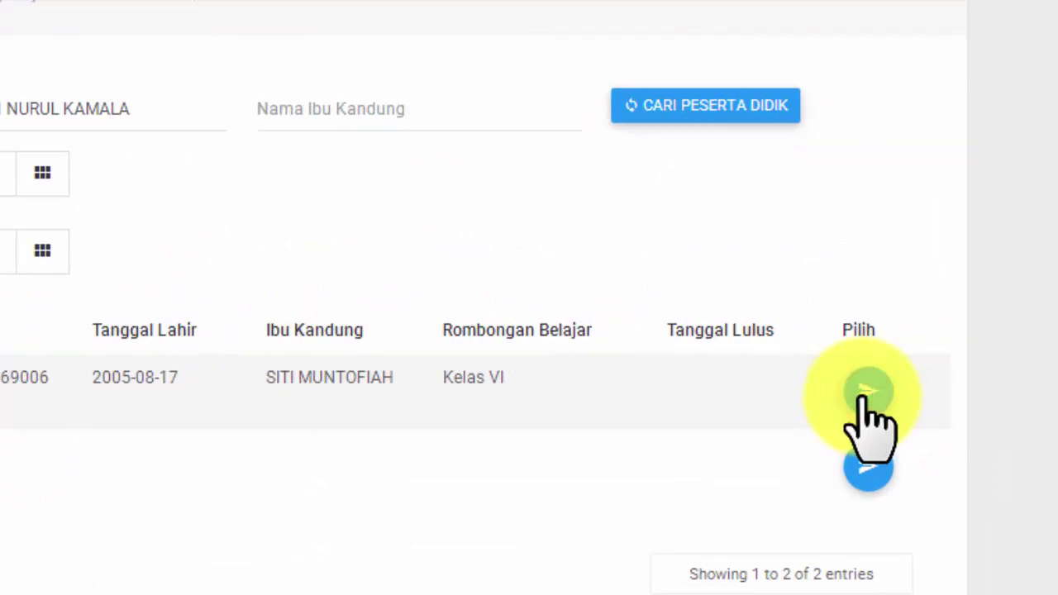
click(865, 392)
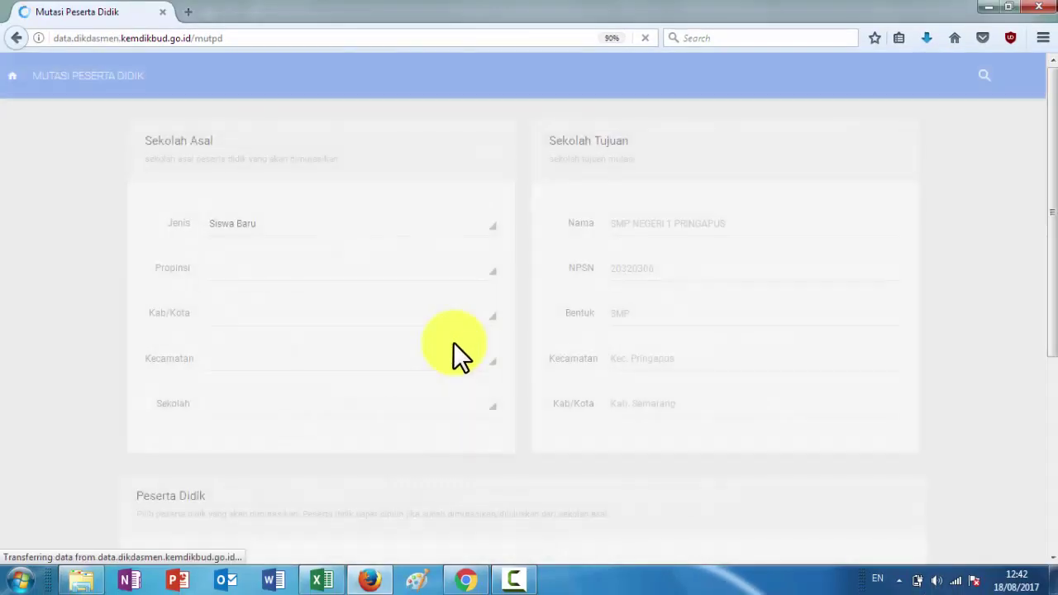
Set the origin to Kabupaten Semarang, Pringapus, with school SD NEGERI WONOREJO 01
scroll(368, 404, down, 10)
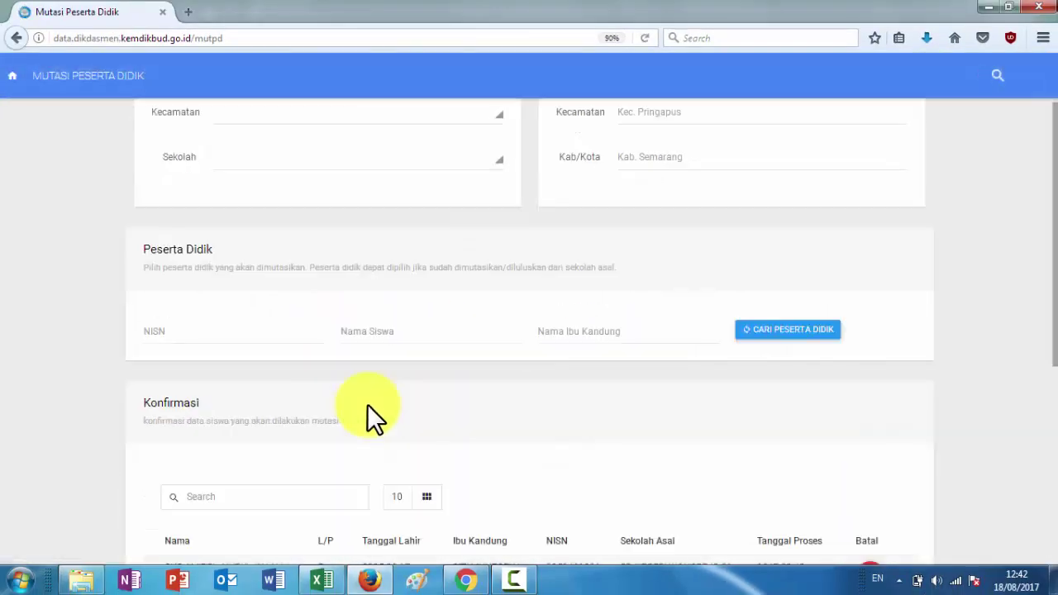
scroll(800, 367, up, 6)
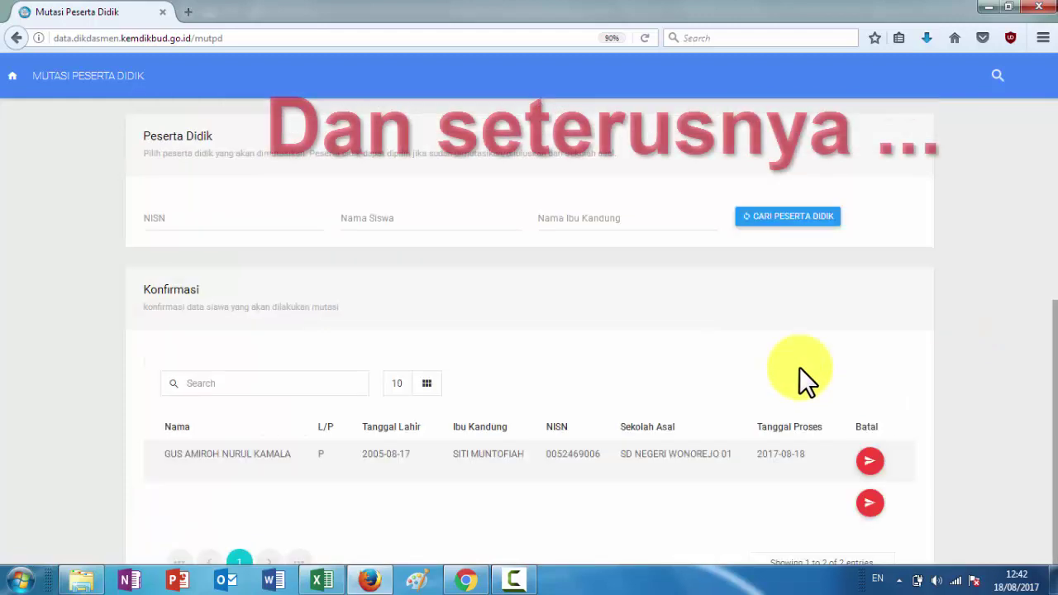
click(238, 272)
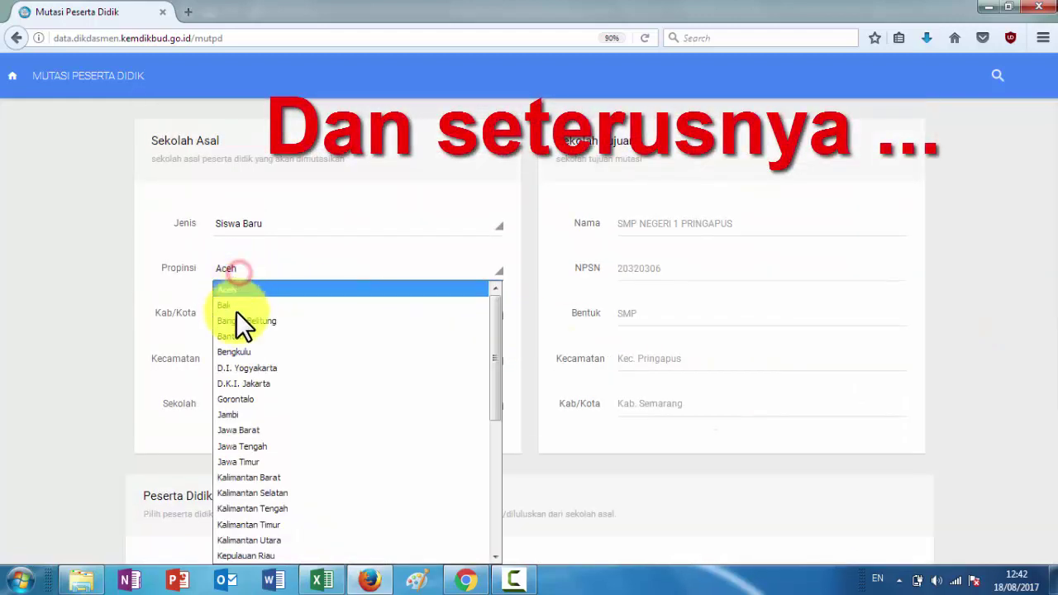
click(253, 444)
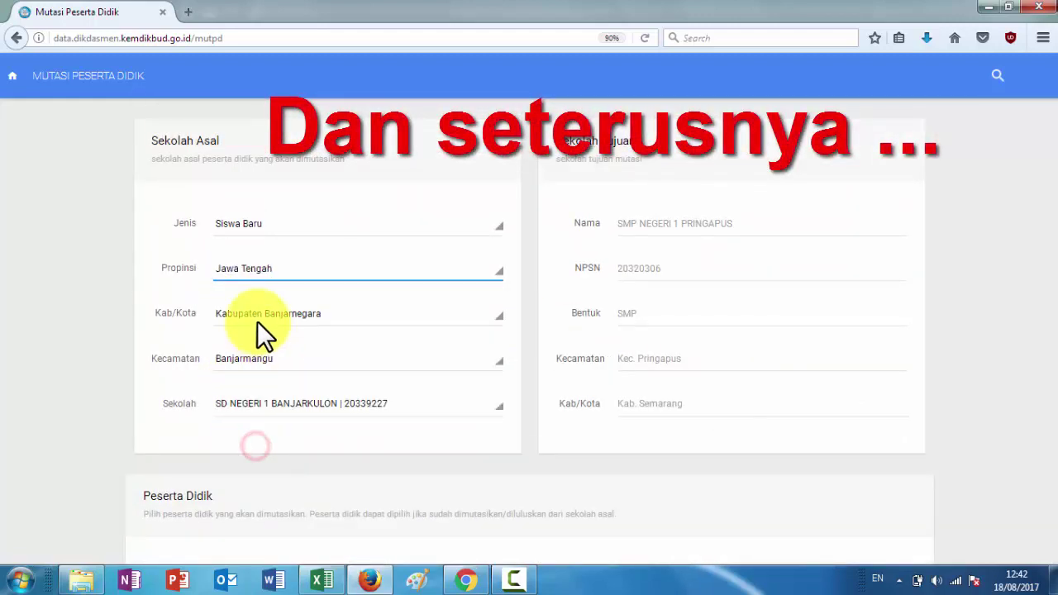
click(255, 319)
scroll(250, 248, down, 5)
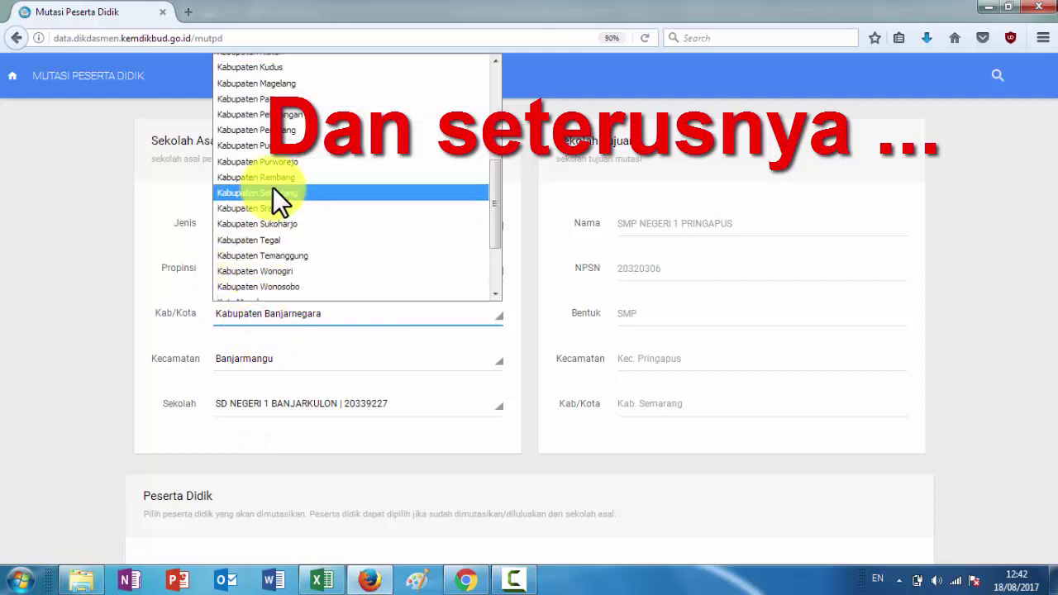
click(273, 192)
click(261, 364)
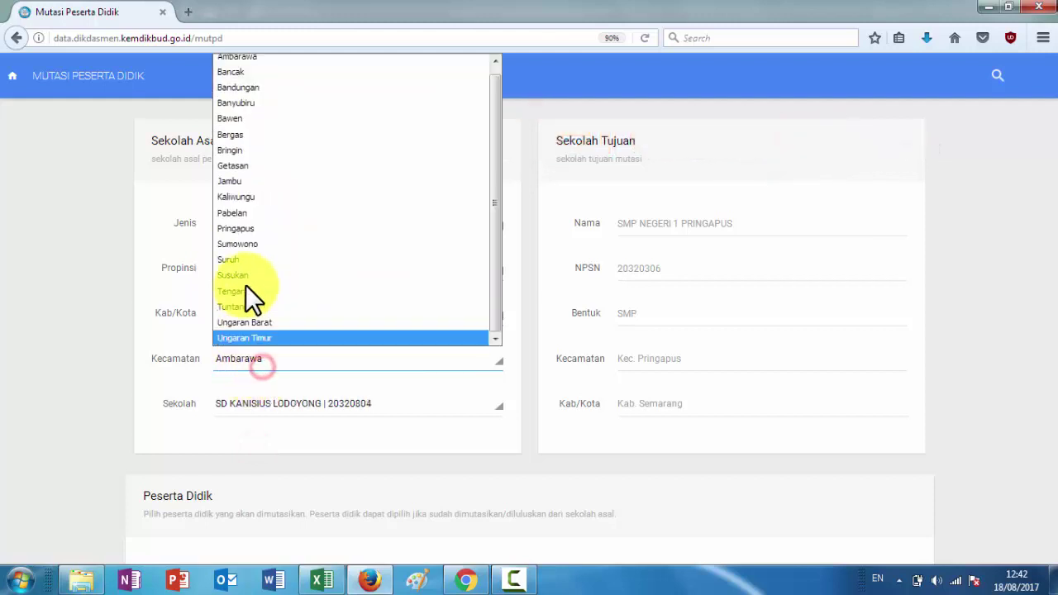
click(247, 235)
click(306, 406)
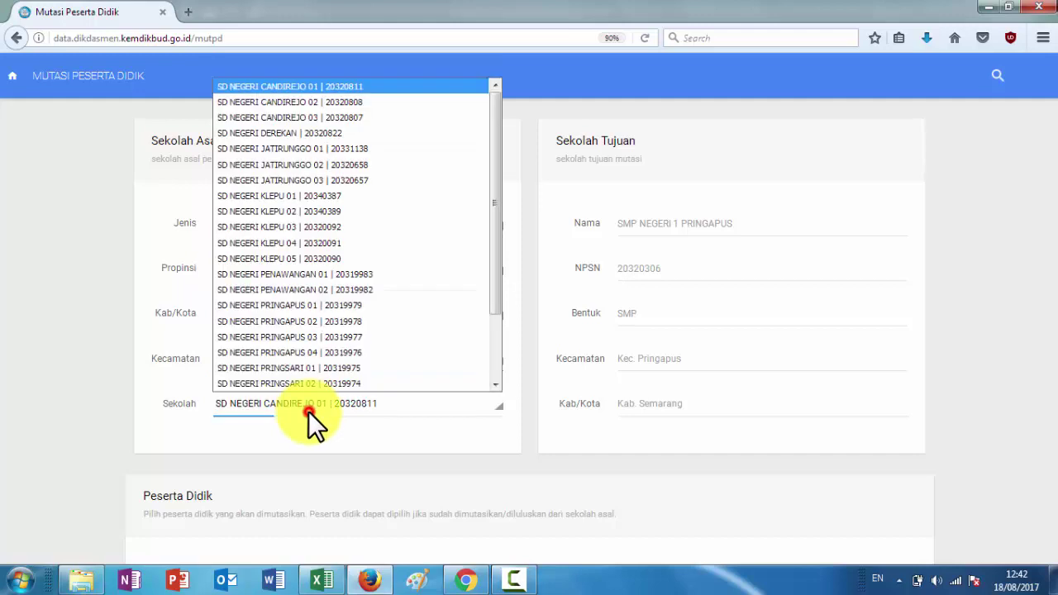
scroll(305, 371, down, 2)
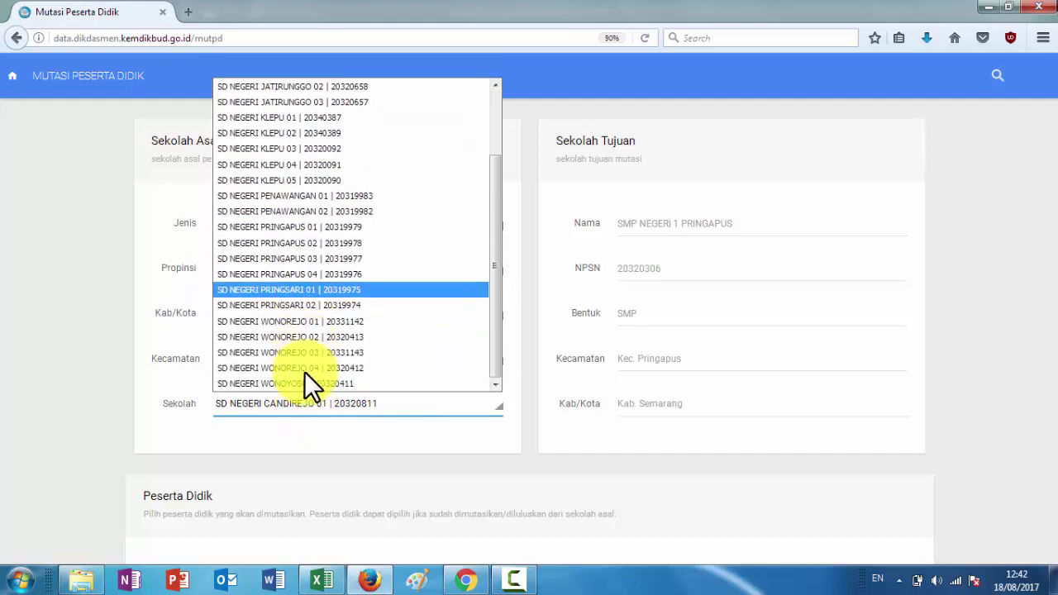
click(312, 325)
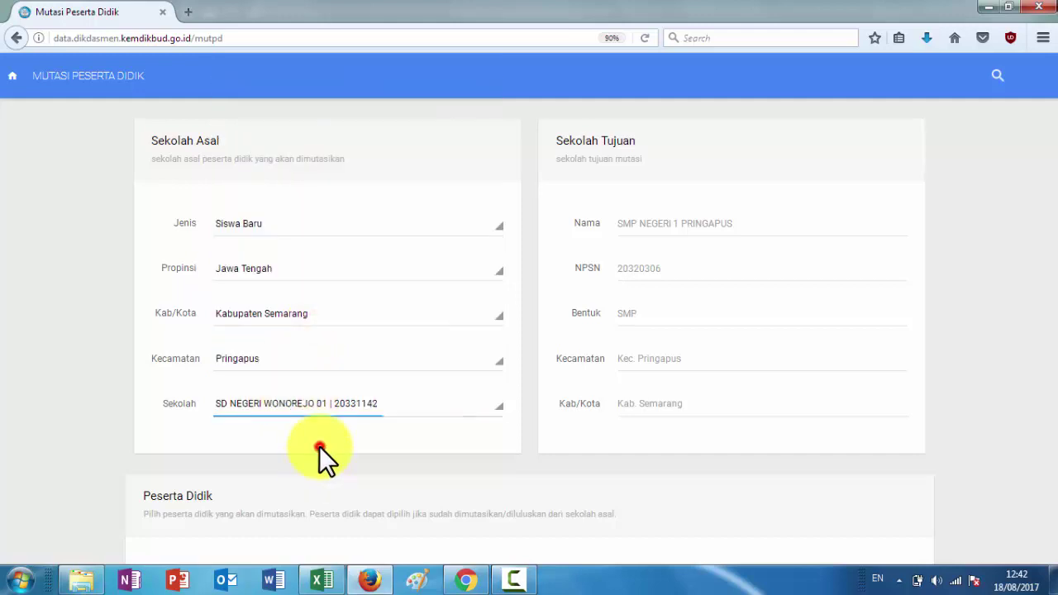
click(328, 582)
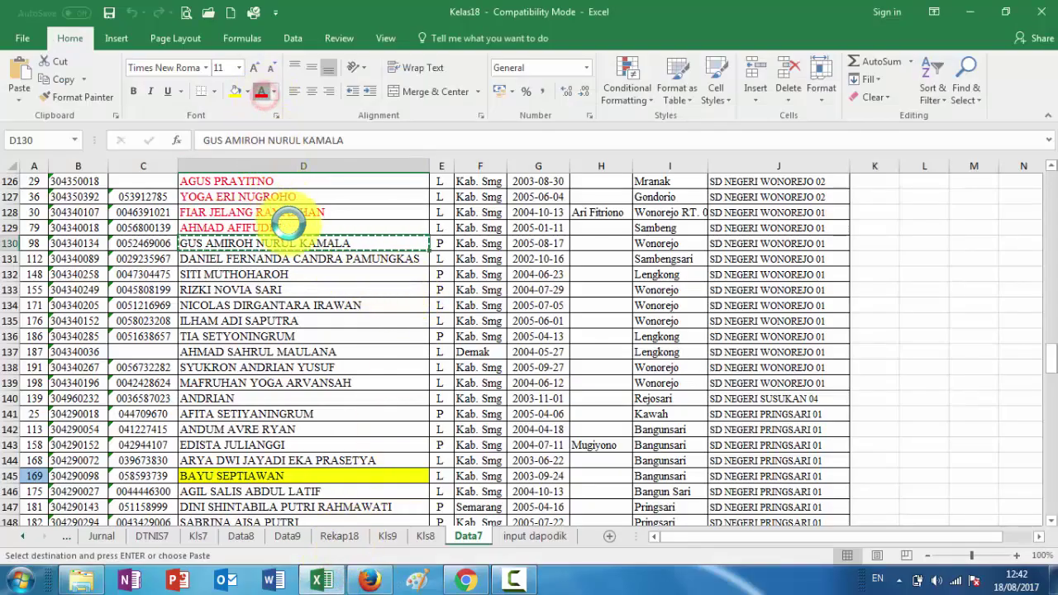
click(293, 258)
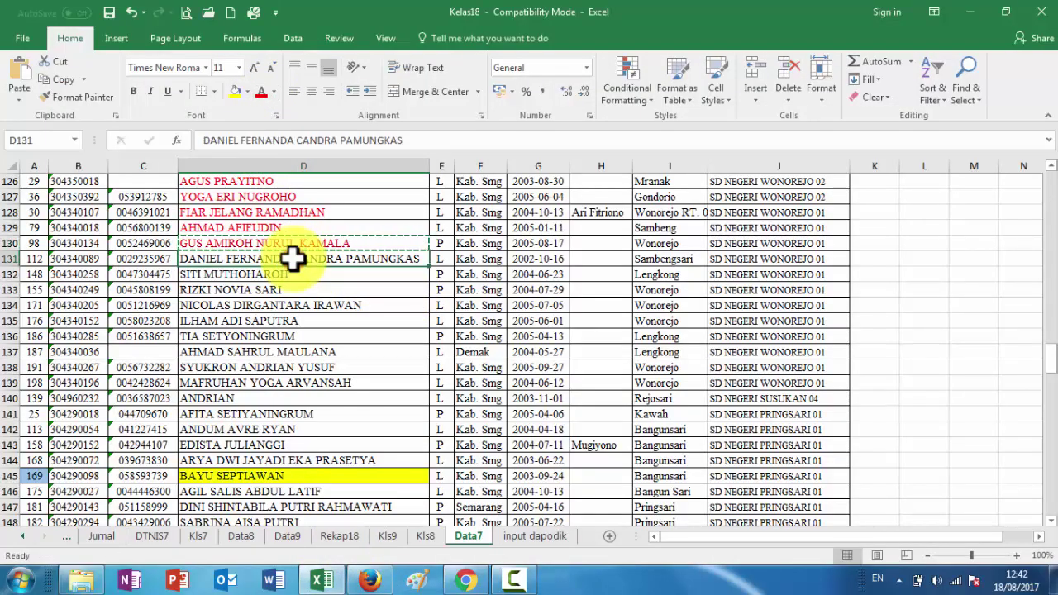
click(369, 581)
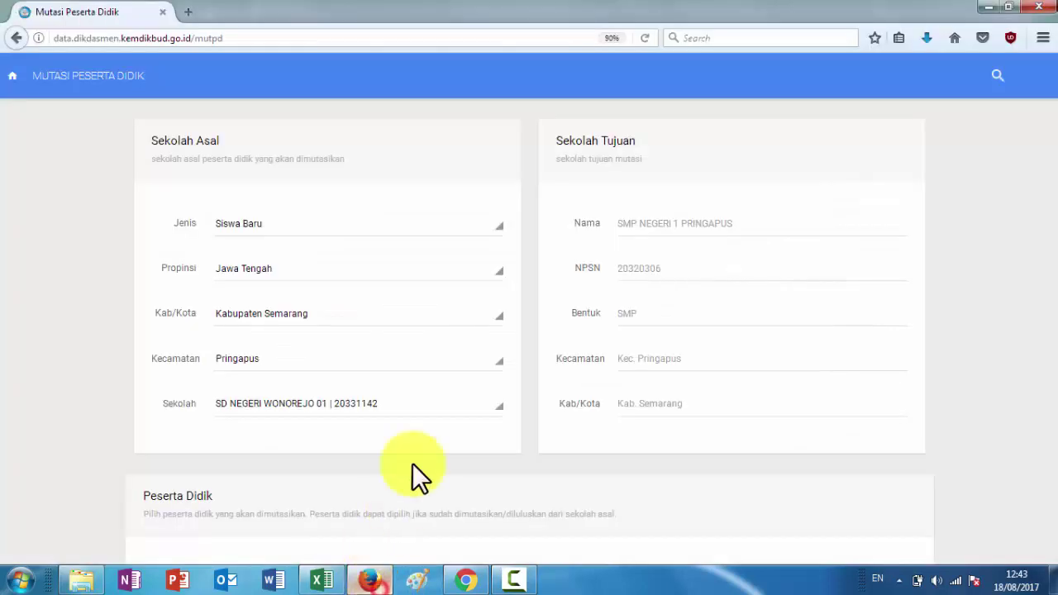
scroll(444, 465, down, 3)
click(460, 366)
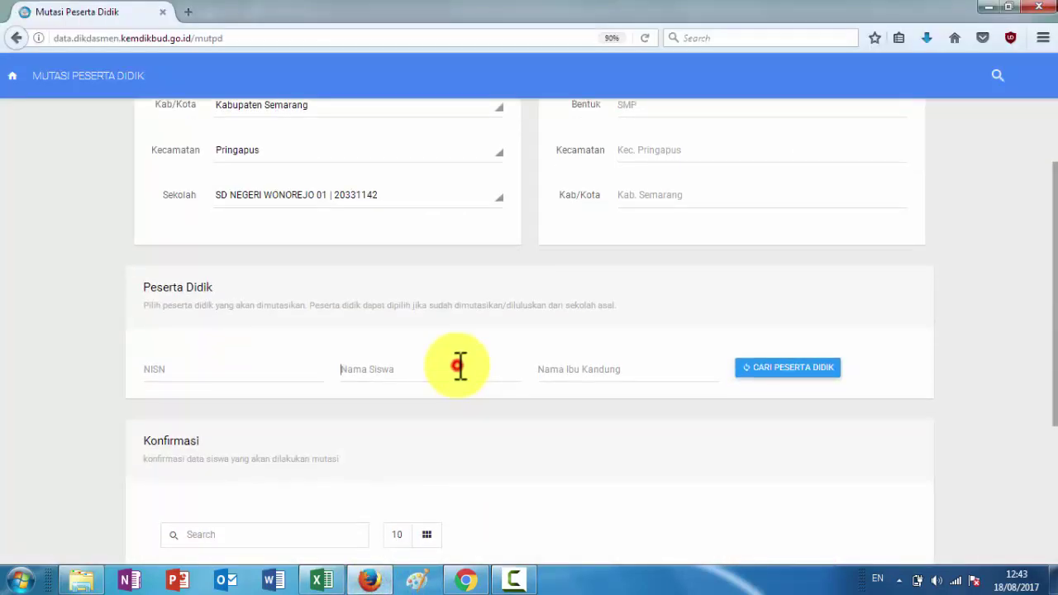
key(ctrl+v)
click(773, 380)
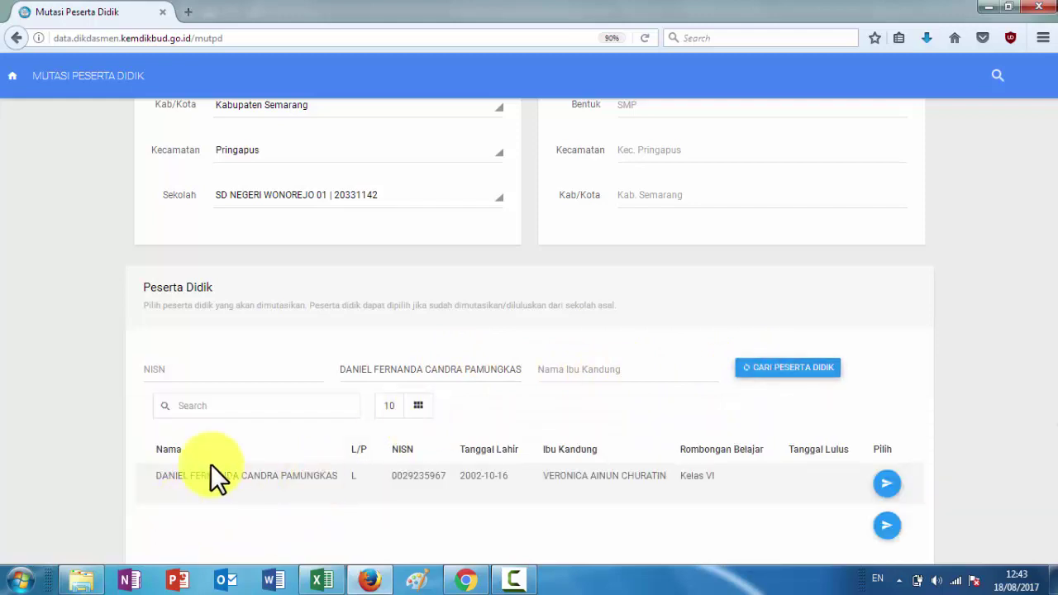
click(884, 487)
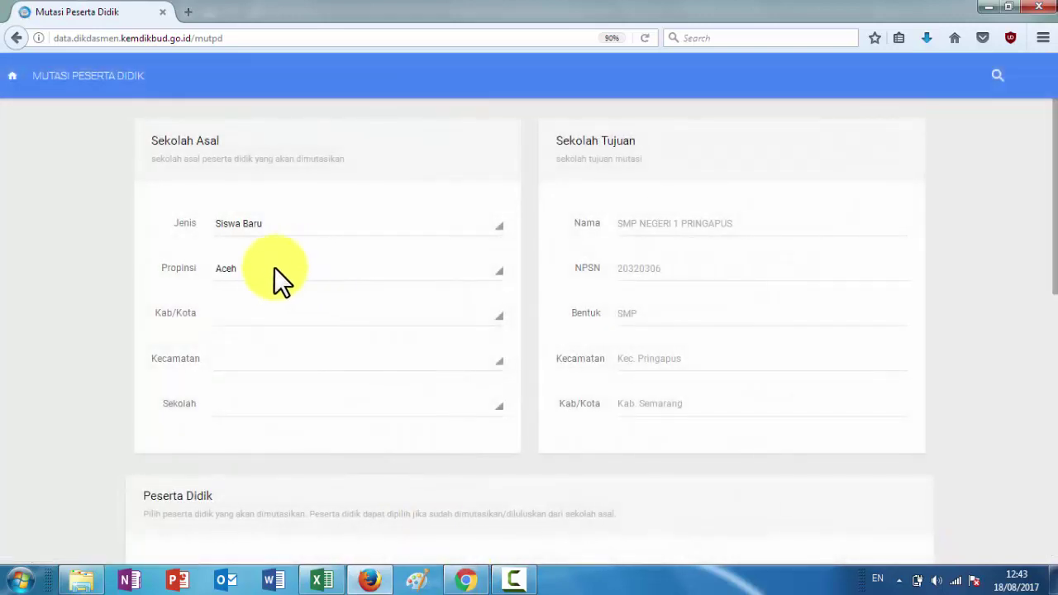
Reset the origin province to Jawa Tengah and regency to Kabupaten Semarang
click(264, 269)
scroll(273, 379, down, 5)
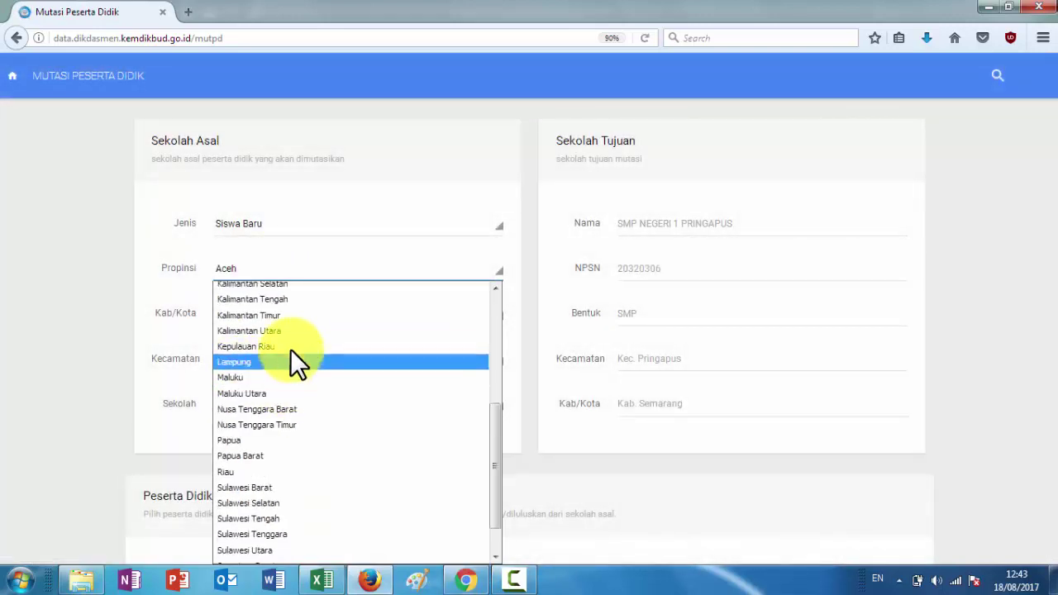
scroll(291, 348, up, 5)
click(262, 444)
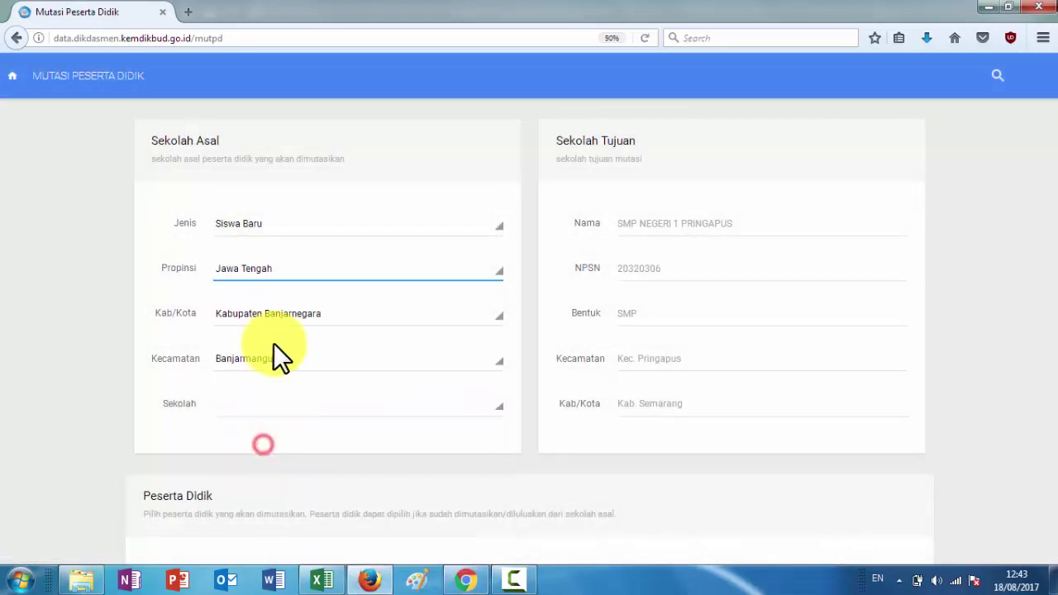
click(274, 315)
scroll(281, 257, down, 6)
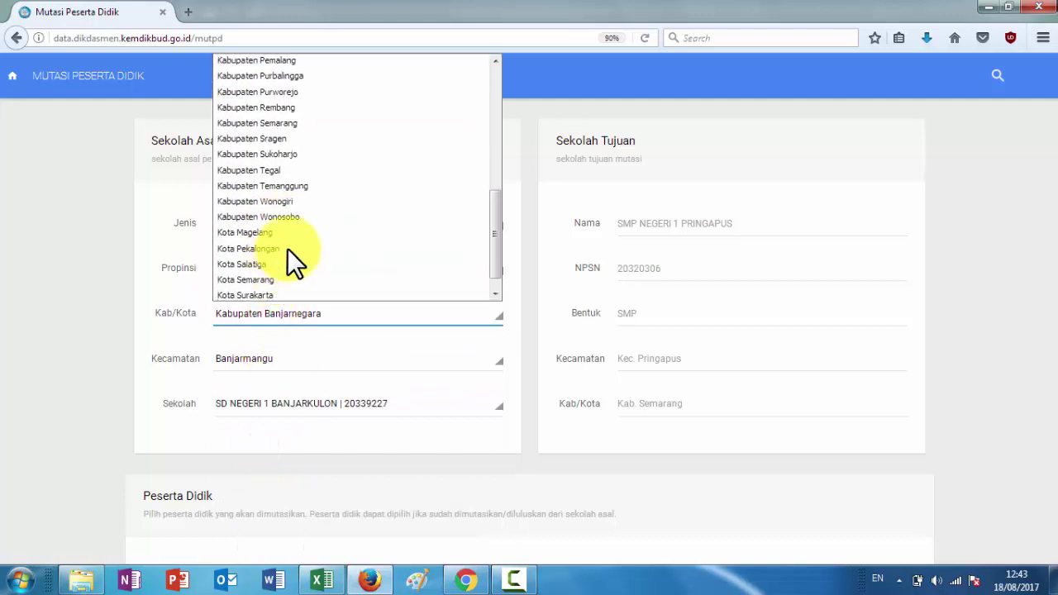
click(291, 124)
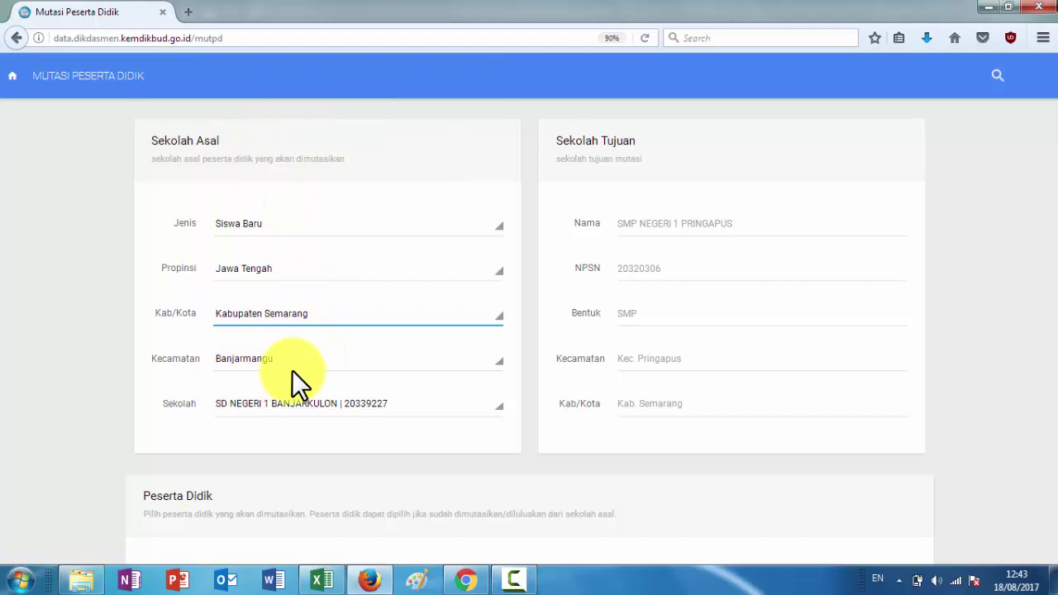
click(322, 579)
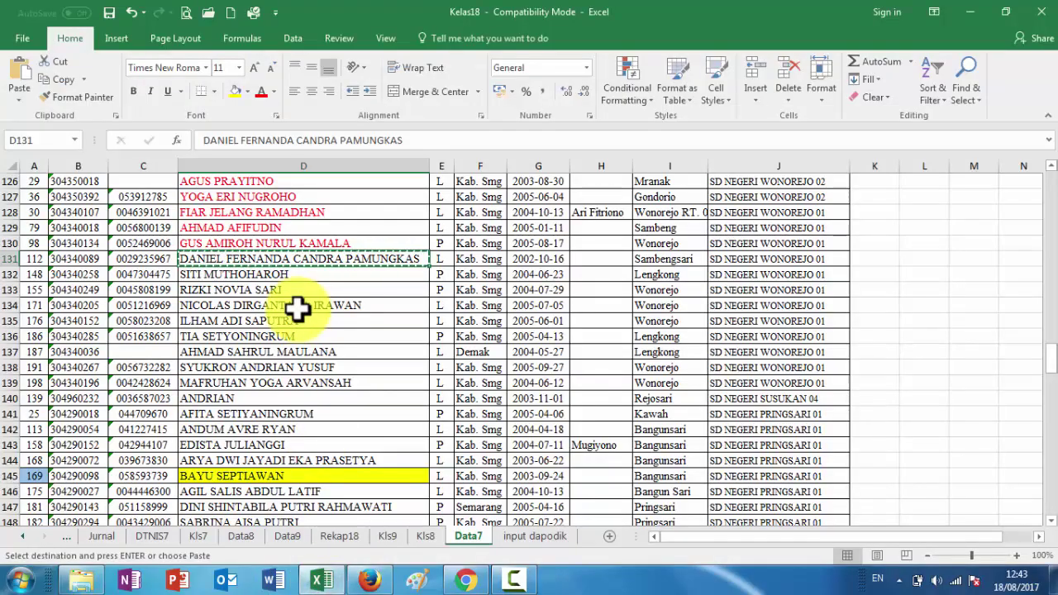
click(251, 273)
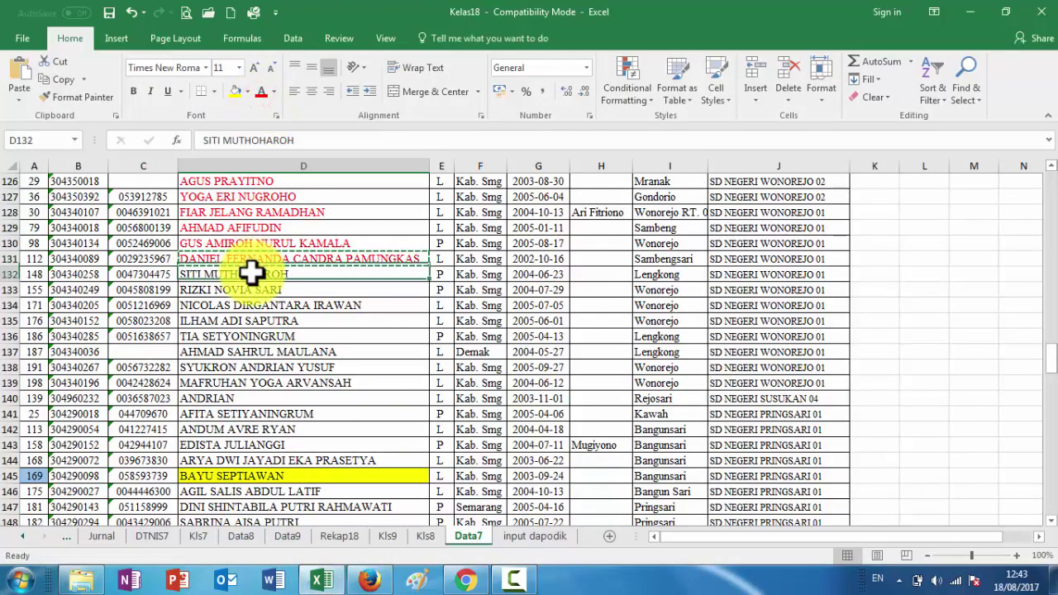
key(ctrl+c)
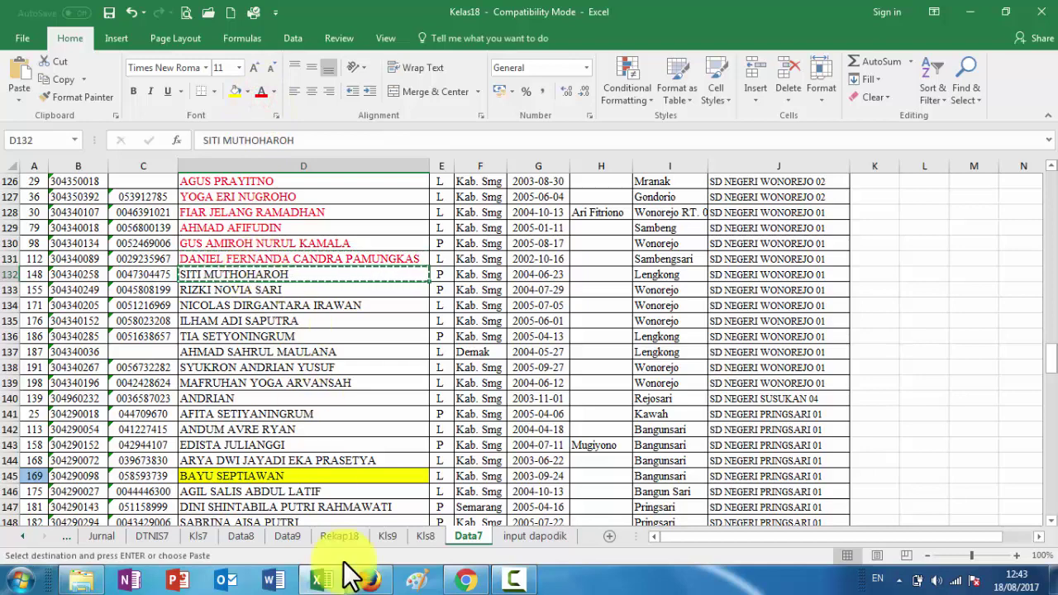
click(368, 582)
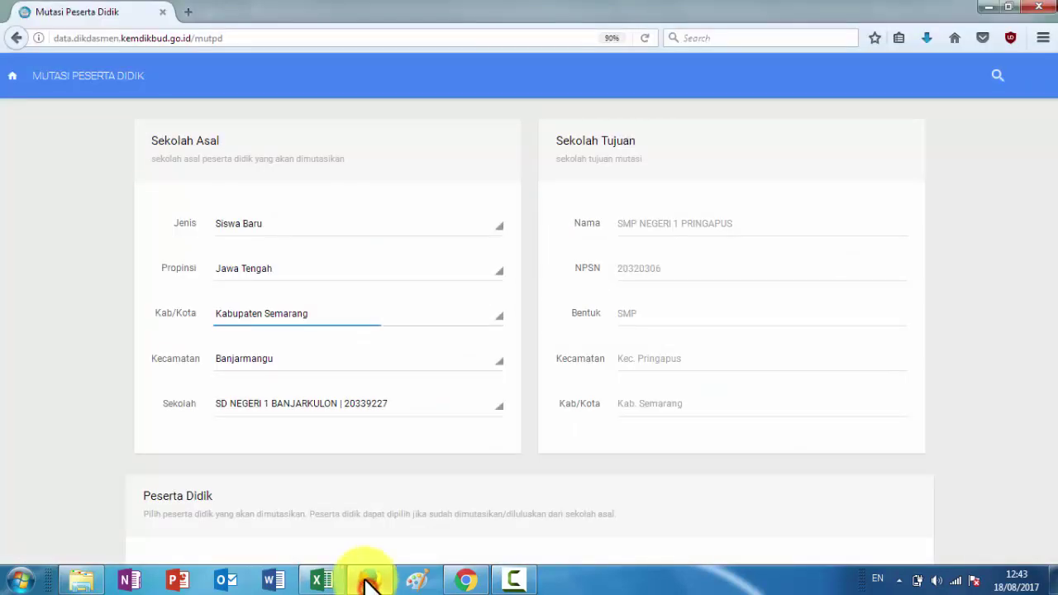
Set the origin regency back to Kabupaten Semarang and the district to Pringapus
click(261, 360)
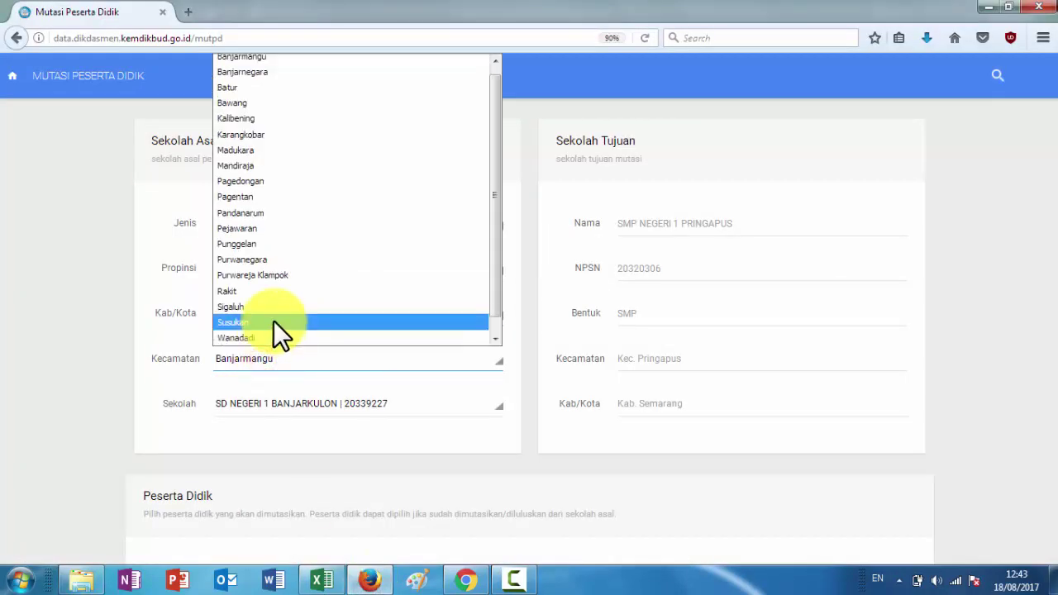
scroll(273, 320, down, 1)
click(188, 373)
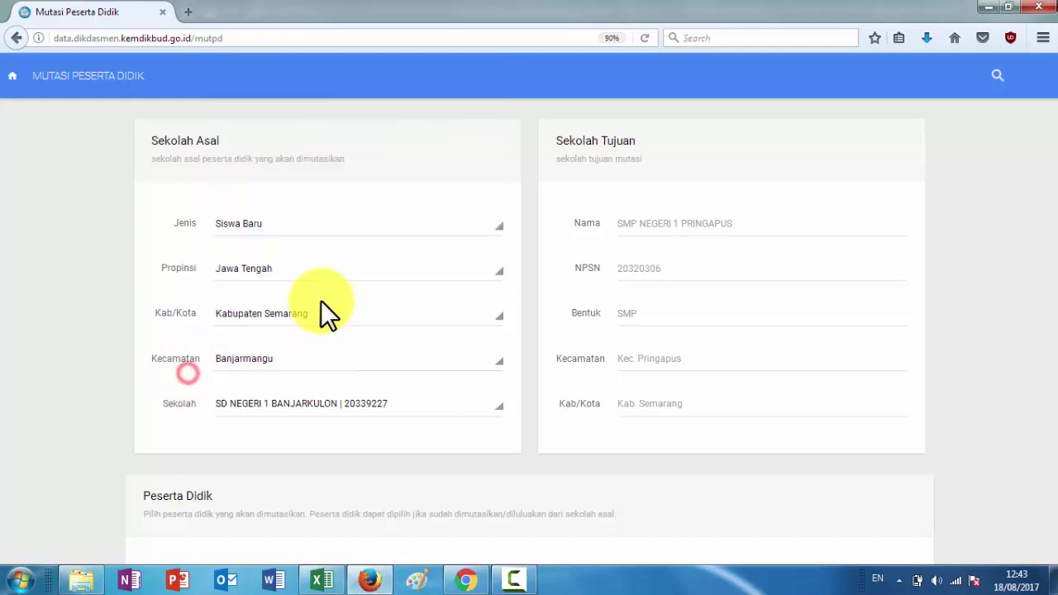
click(304, 316)
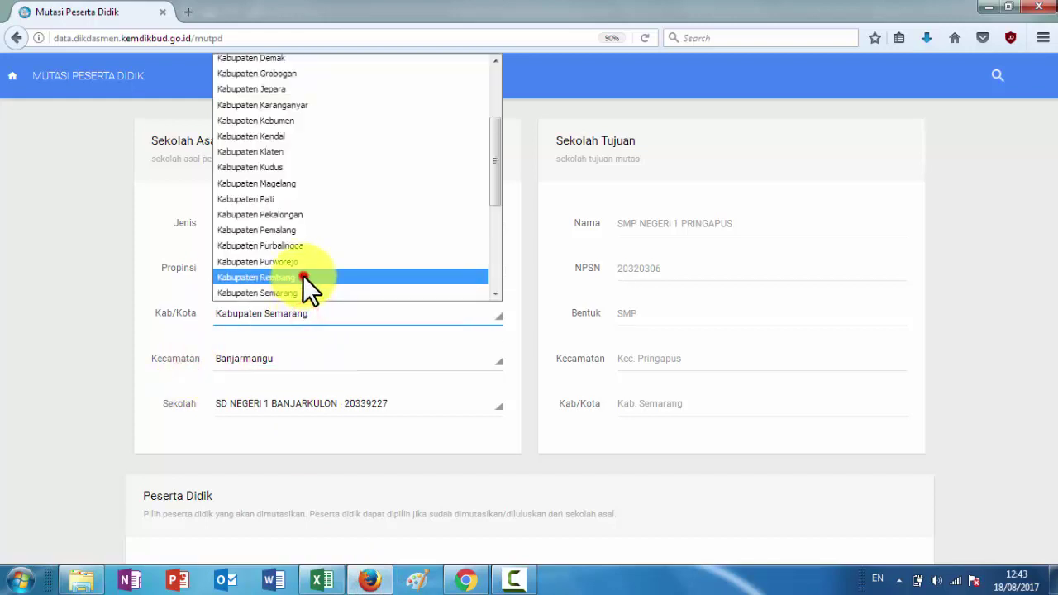
click(302, 276)
click(305, 313)
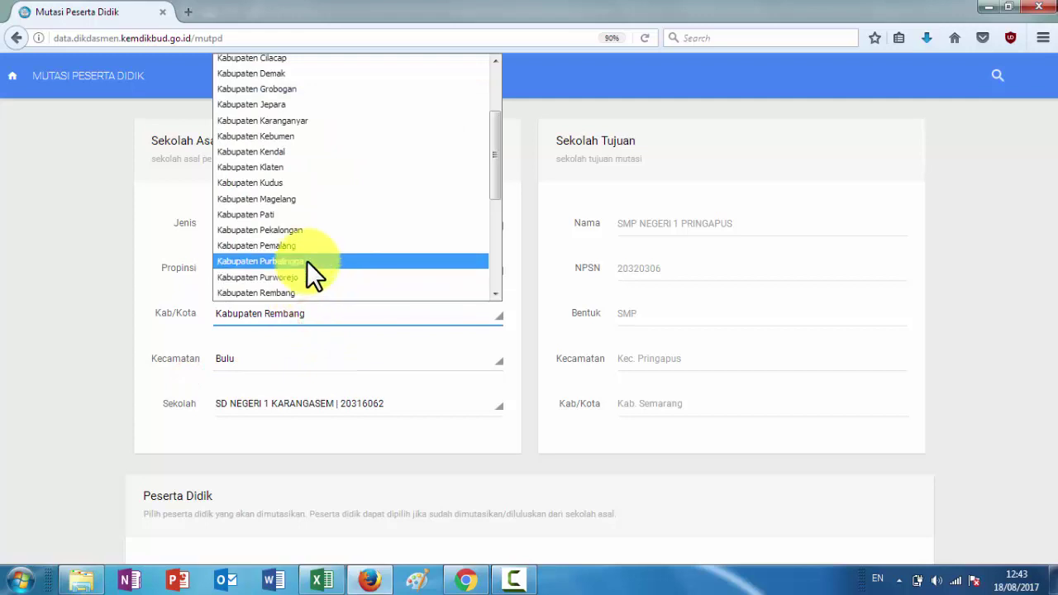
scroll(307, 260, down, 4)
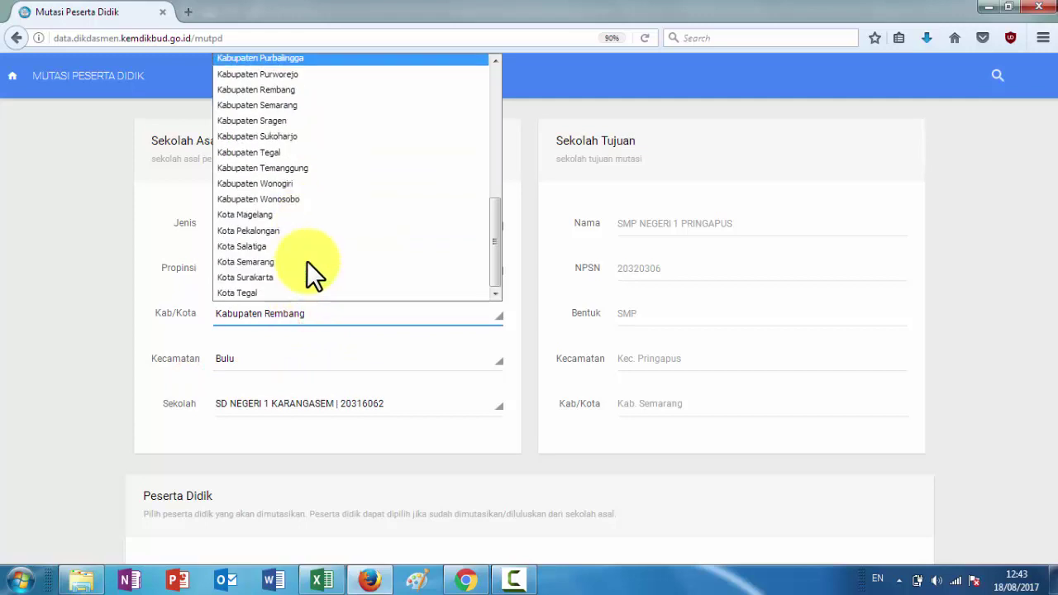
click(314, 108)
click(290, 359)
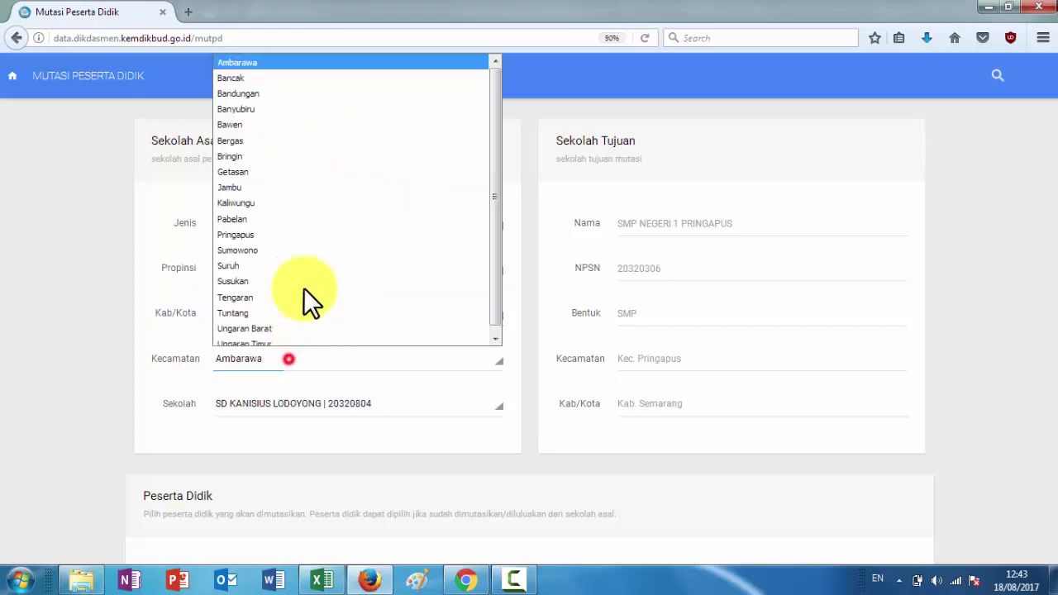
click(299, 228)
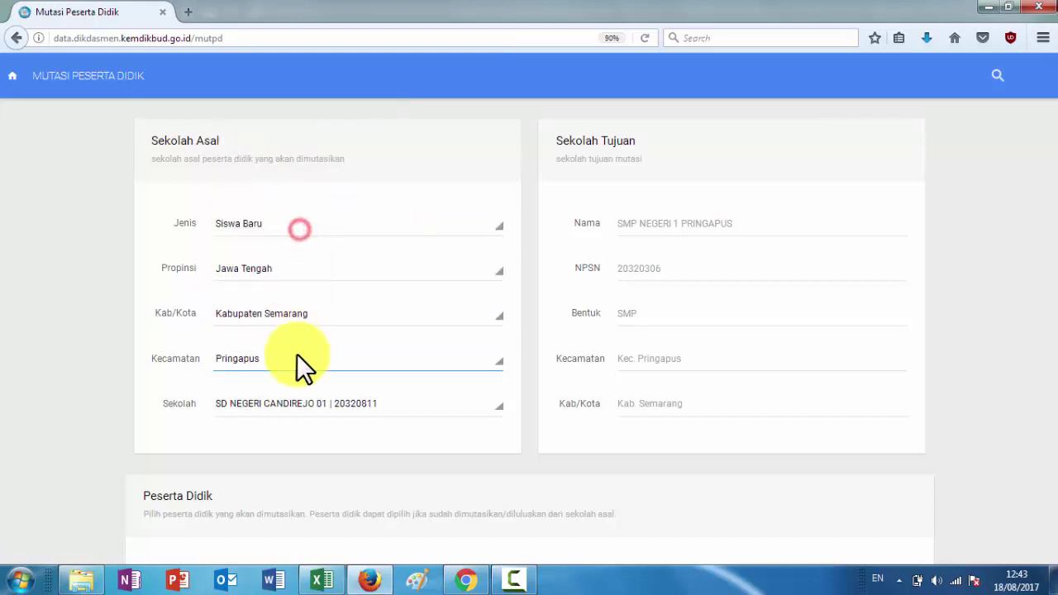
Set the origin school to SD NEGERI WONOREJO 01 and scroll down to Konfirmasi
click(320, 404)
scroll(332, 334, down, 2)
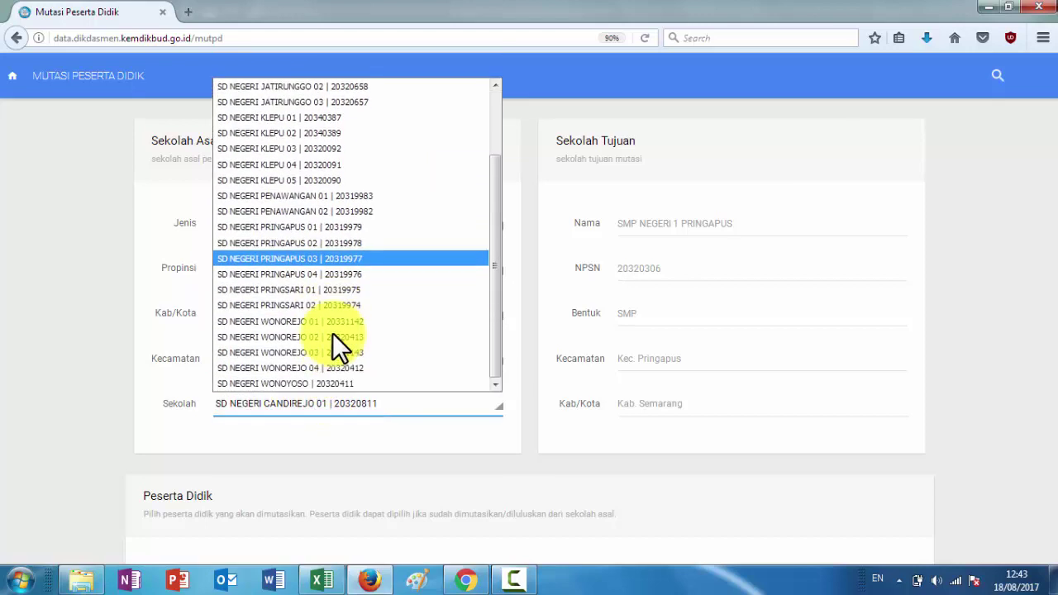
click(322, 290)
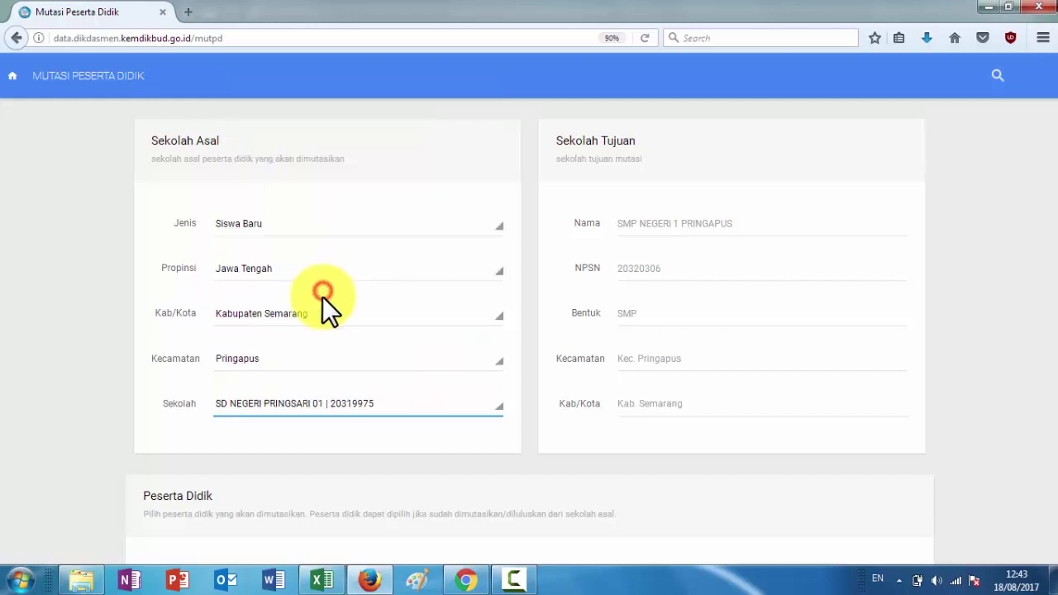
click(312, 403)
scroll(321, 323, down, 2)
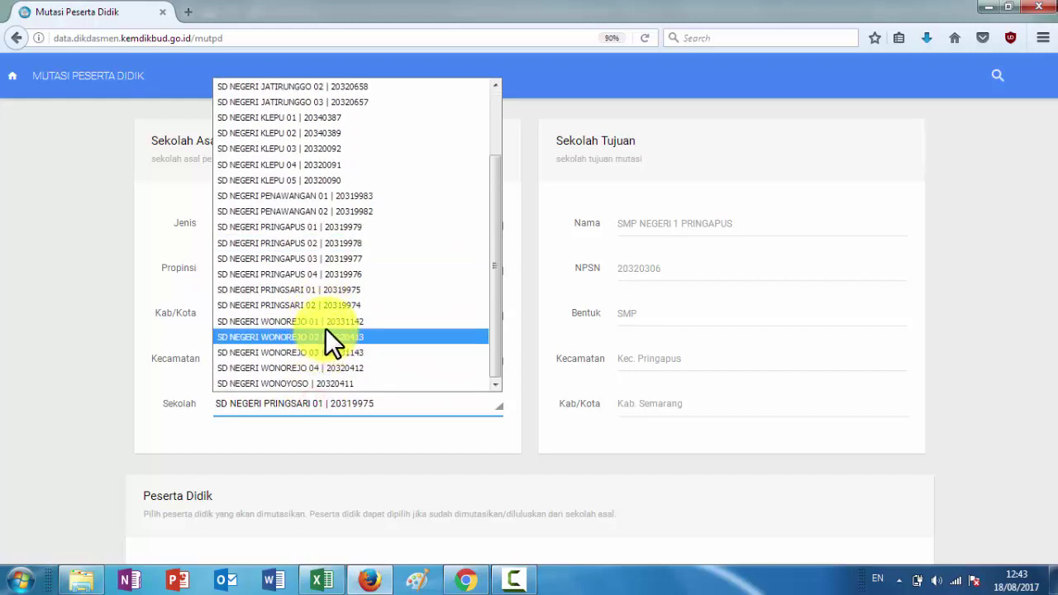
click(325, 322)
scroll(364, 430, down, 5)
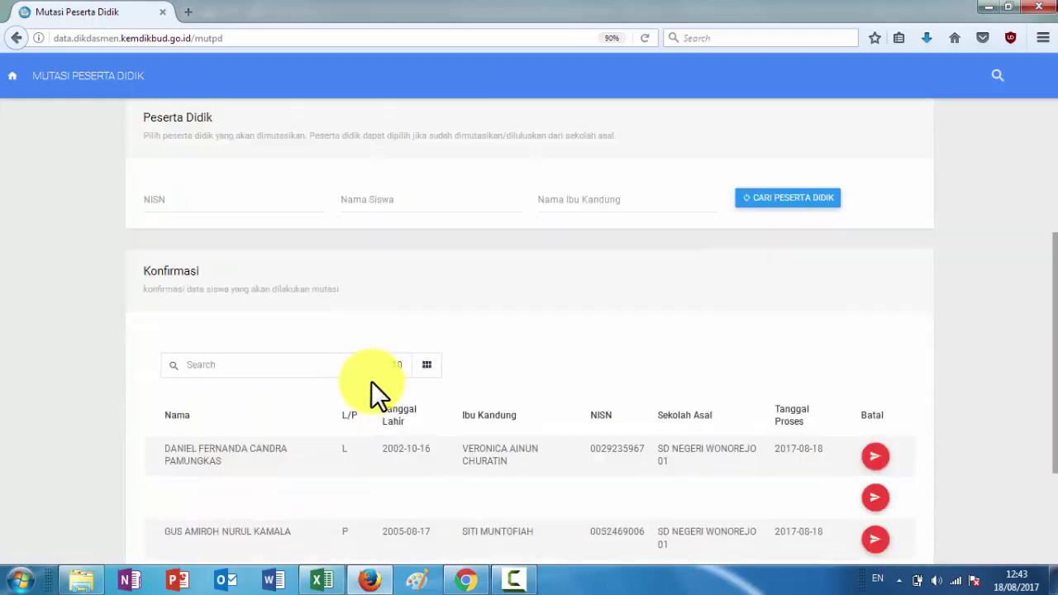
key(ctrl+v)
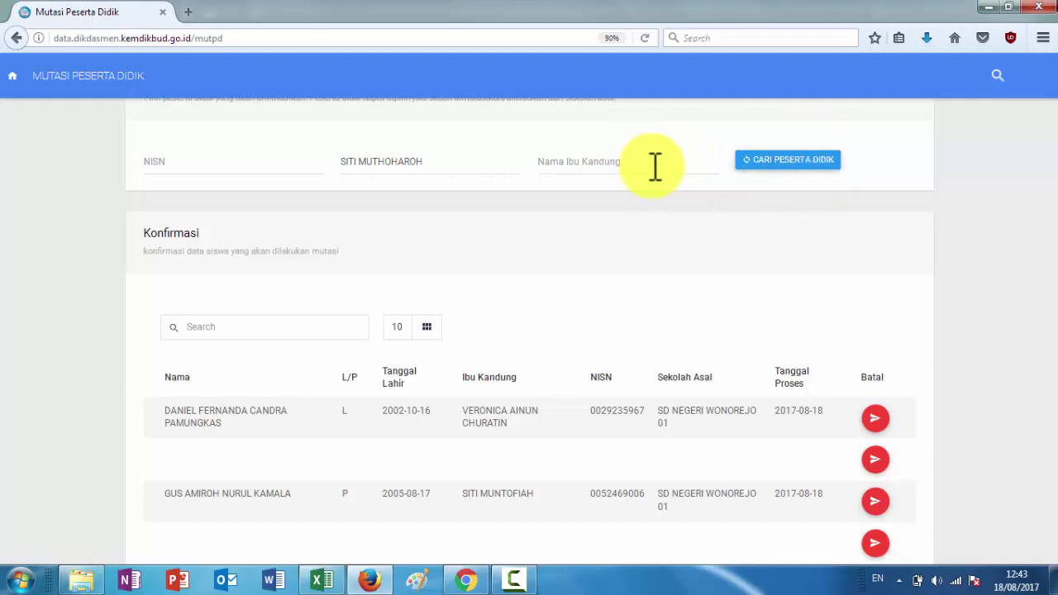
click(742, 166)
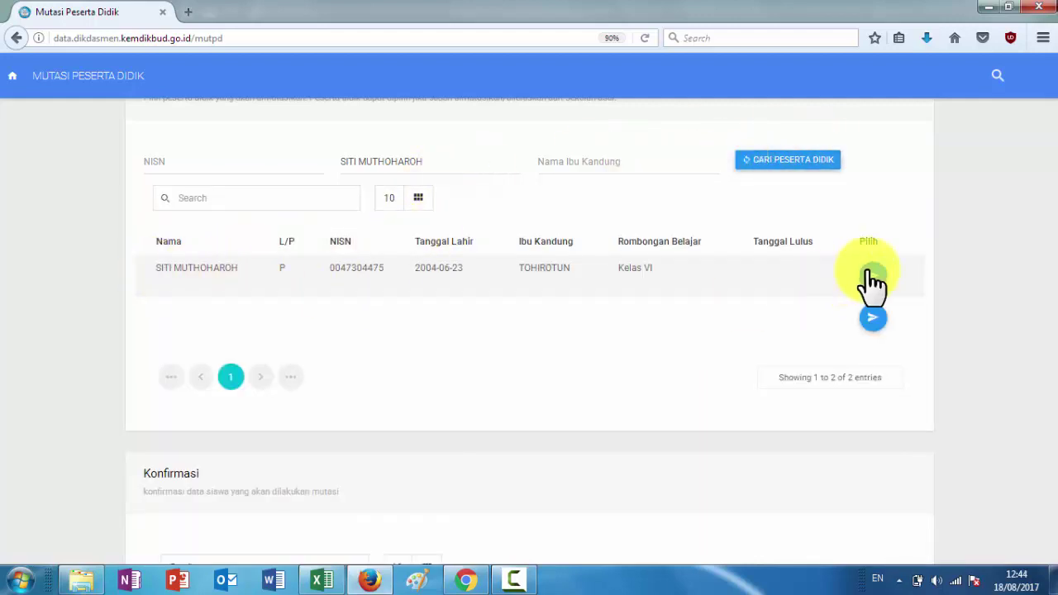
click(869, 275)
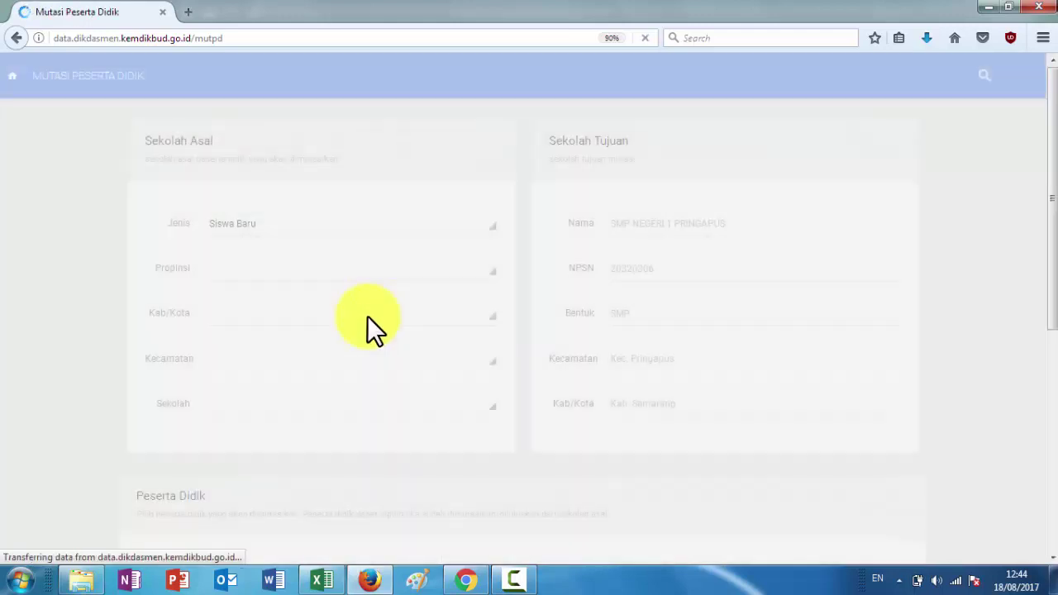
scroll(373, 335, down, 8)
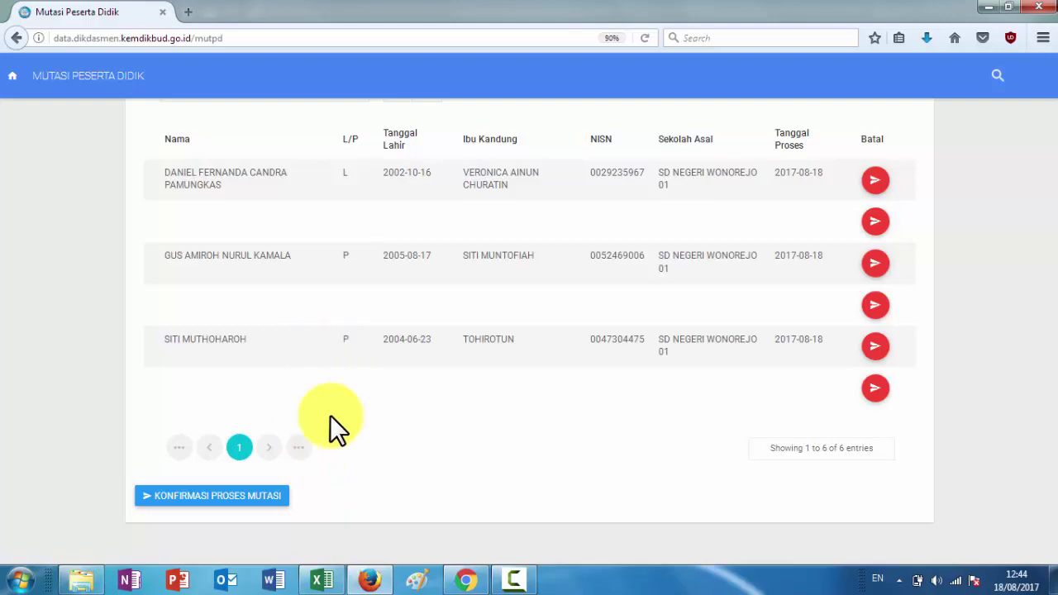
click(334, 585)
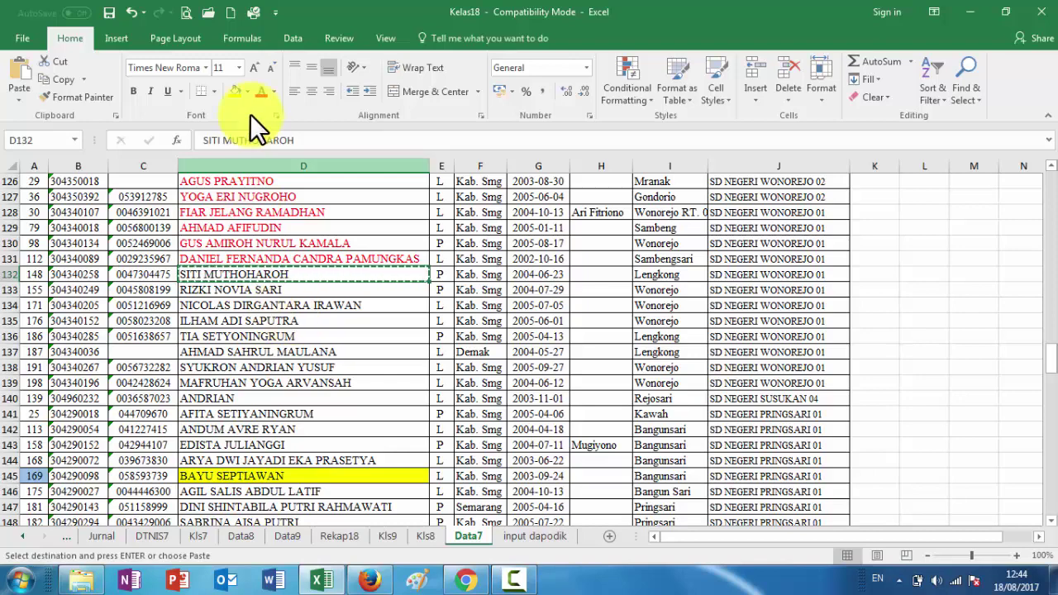
click(261, 90)
click(256, 289)
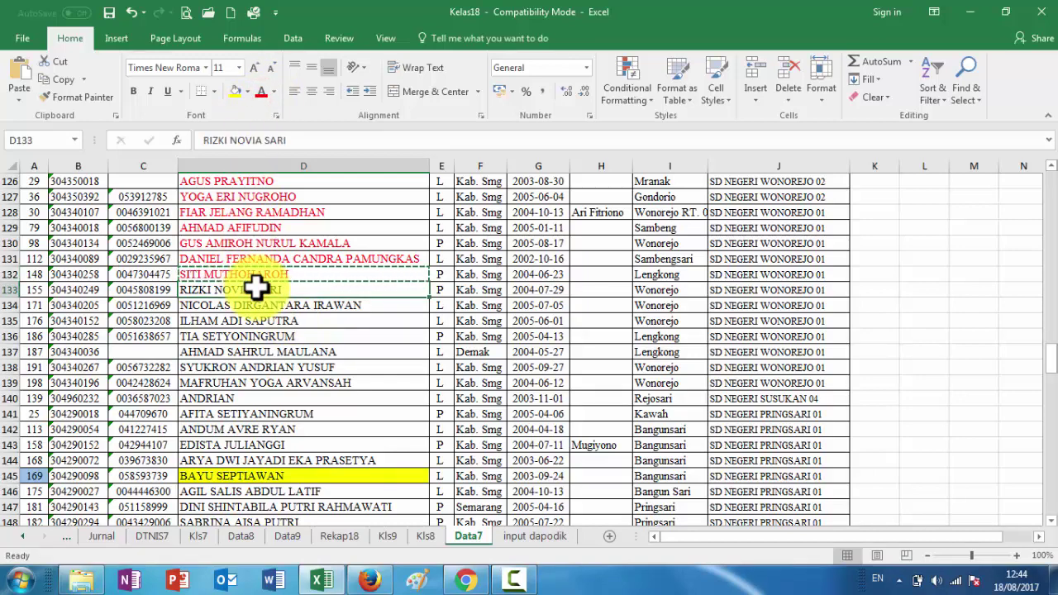
key(ctrl+c)
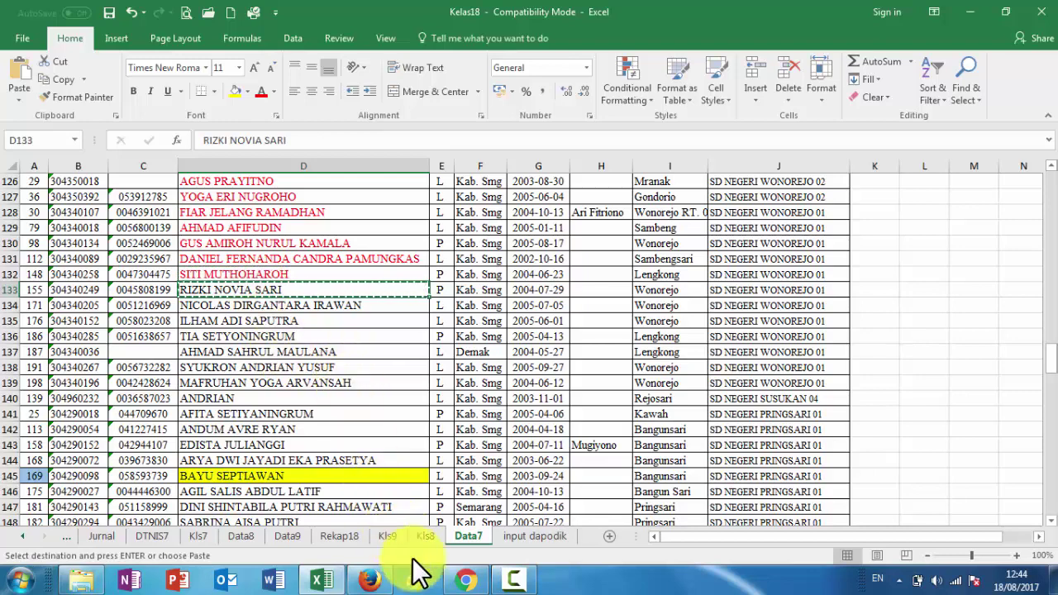
click(374, 578)
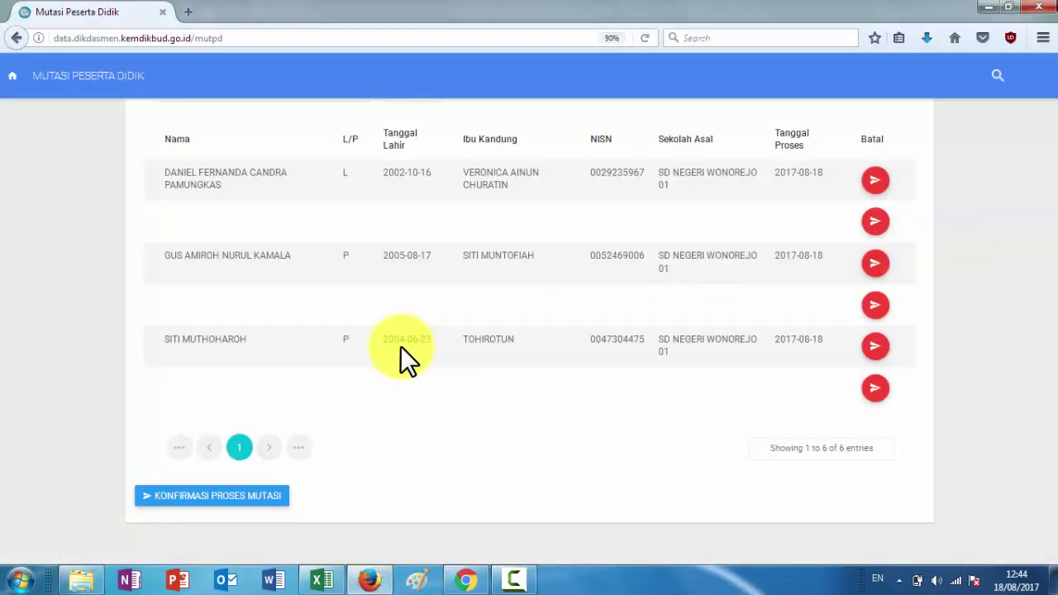
Paste the next student's name into Nama Siswa and toggle Jenis to Pindah/Mutasi and back to Siswa Baru
scroll(400, 346, up, 7)
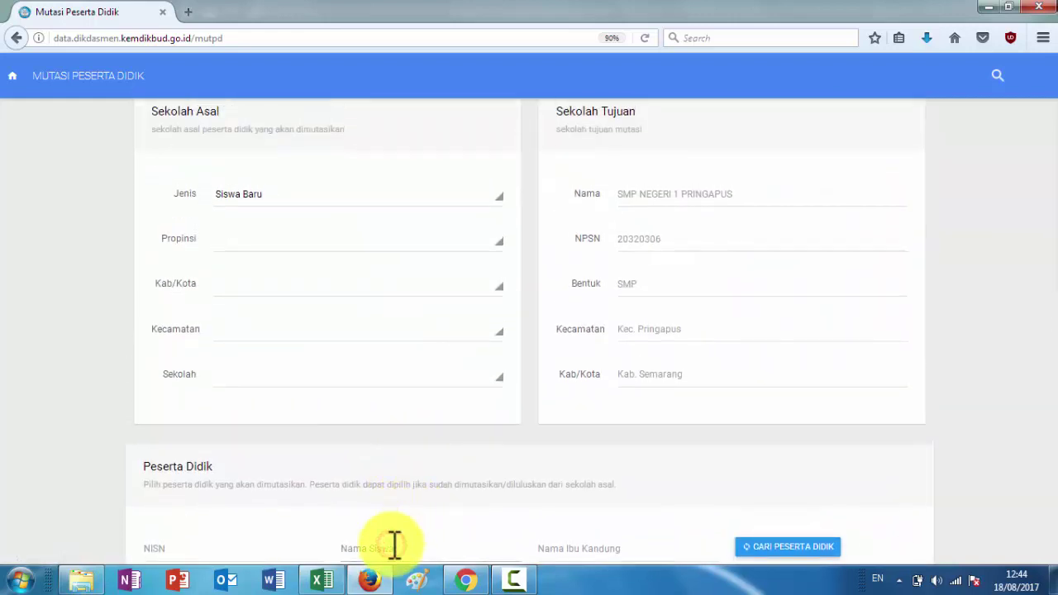
click(395, 544)
key(ctrl+v)
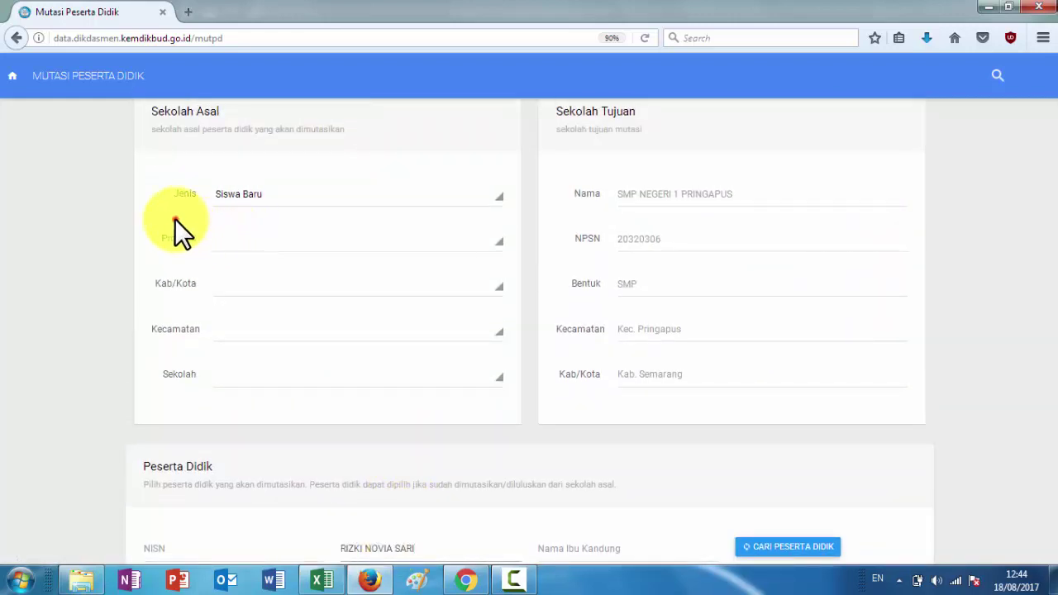
click(301, 192)
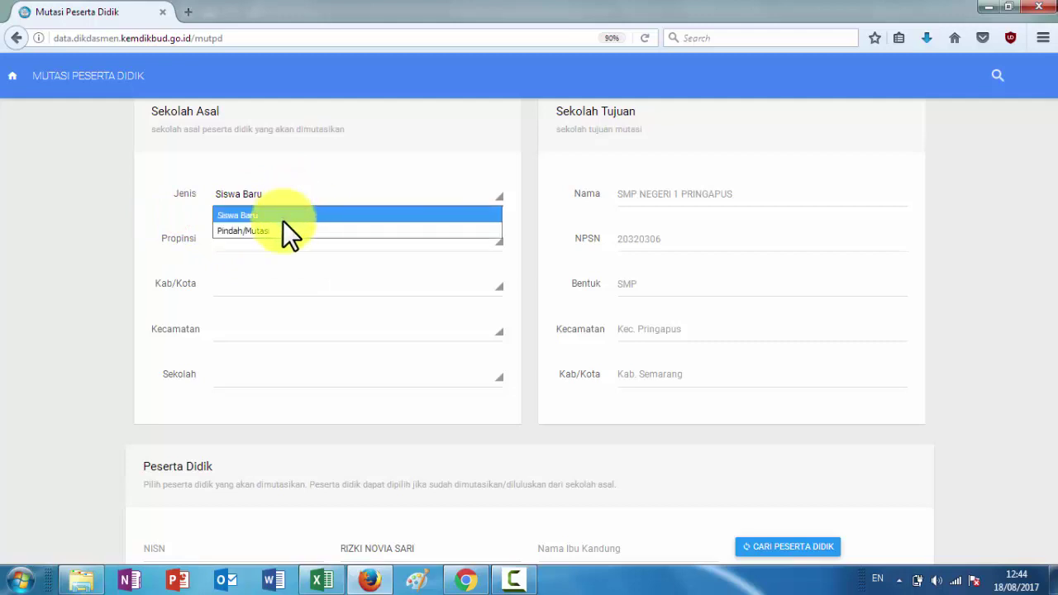
click(282, 229)
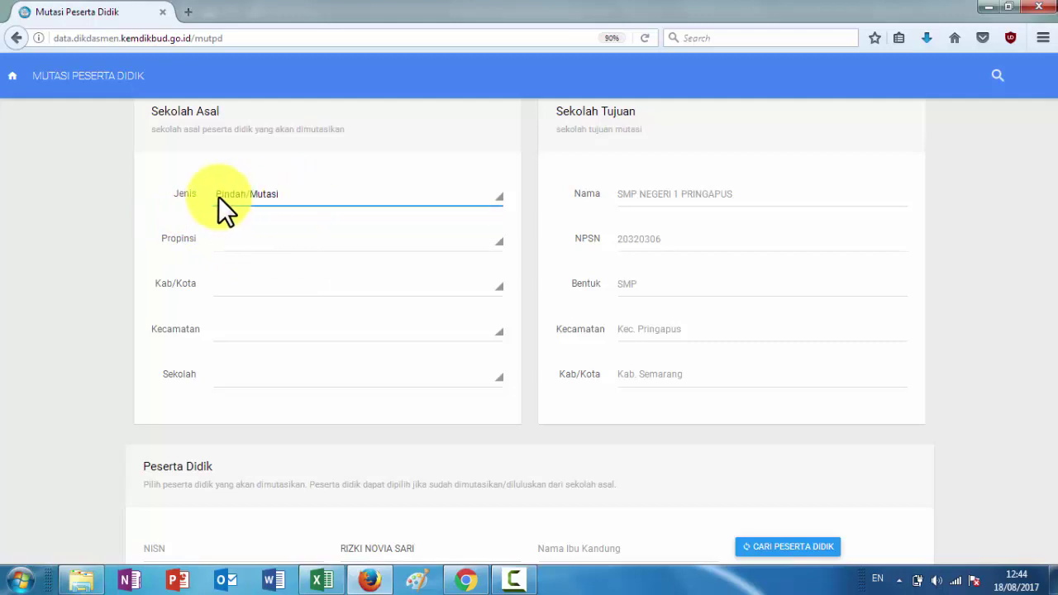
click(161, 212)
click(288, 193)
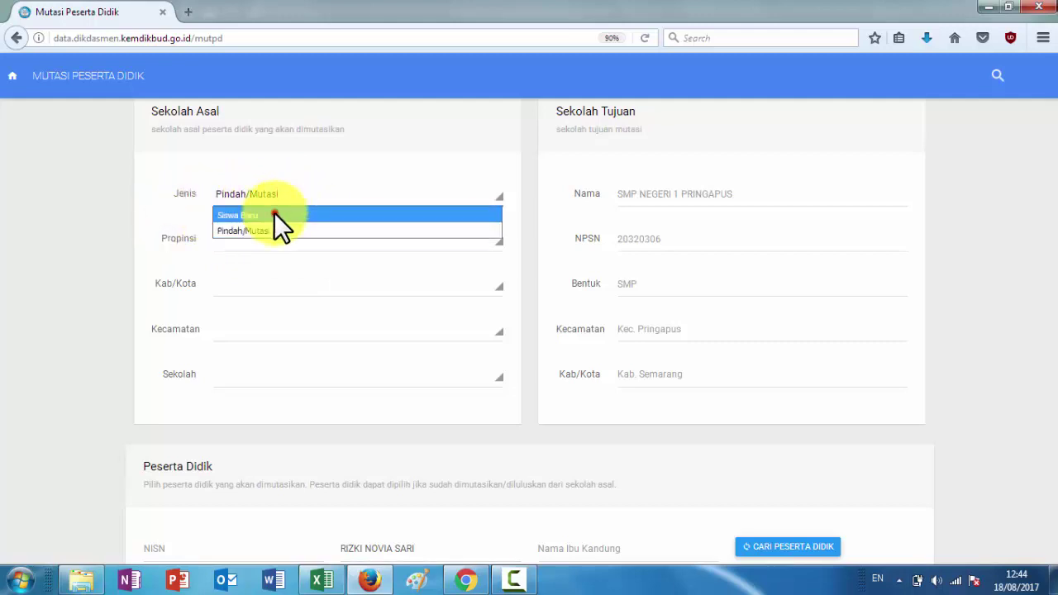
click(274, 212)
click(191, 210)
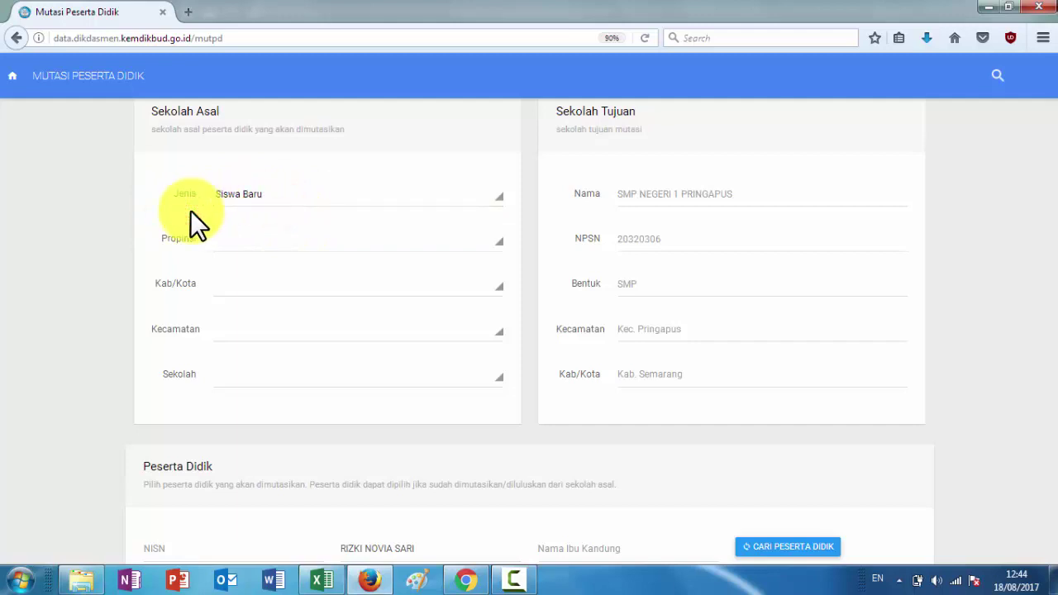
click(320, 235)
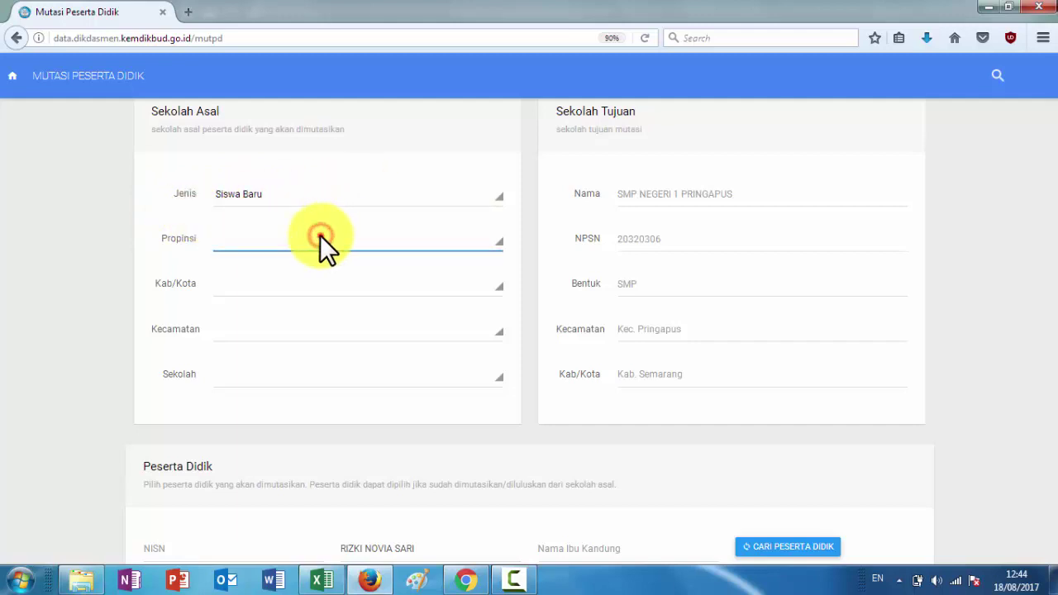
Reload the Mutasi Peserta Didik page, resending the form and reloading via the address bar
click(645, 38)
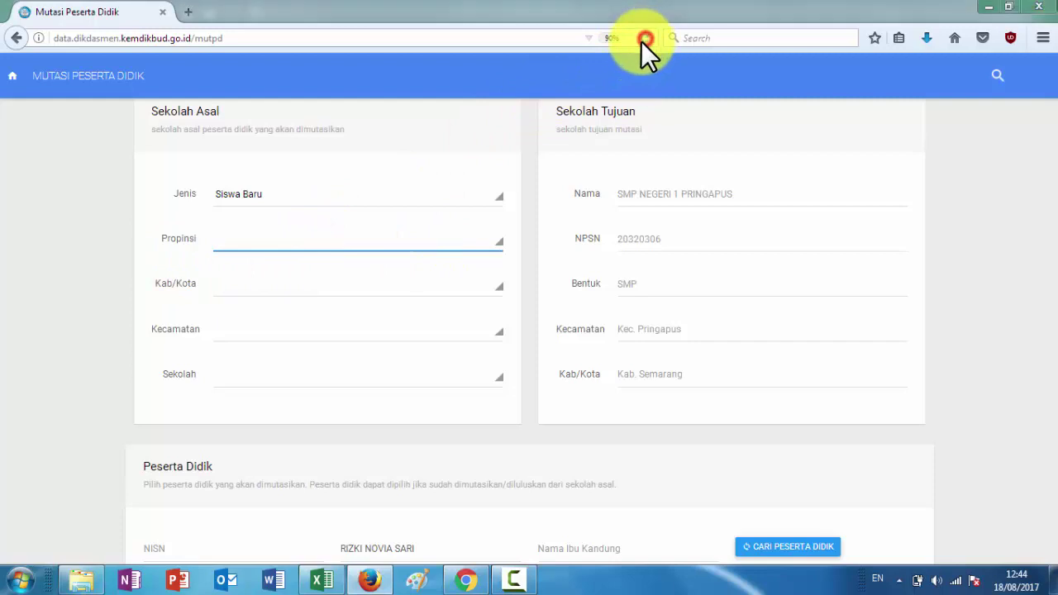
click(500, 305)
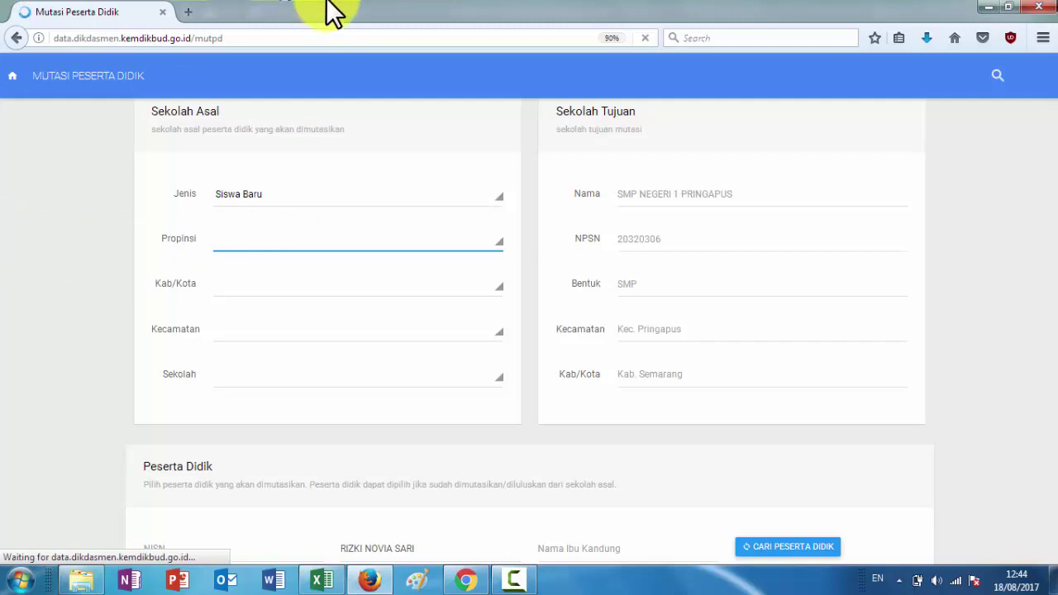
click(315, 35)
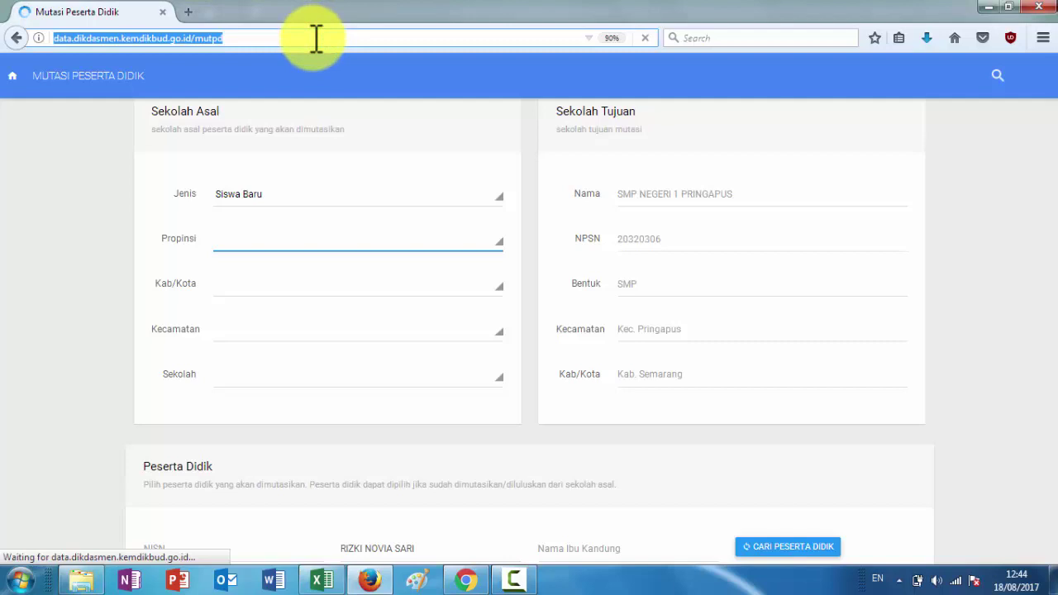
click(43, 223)
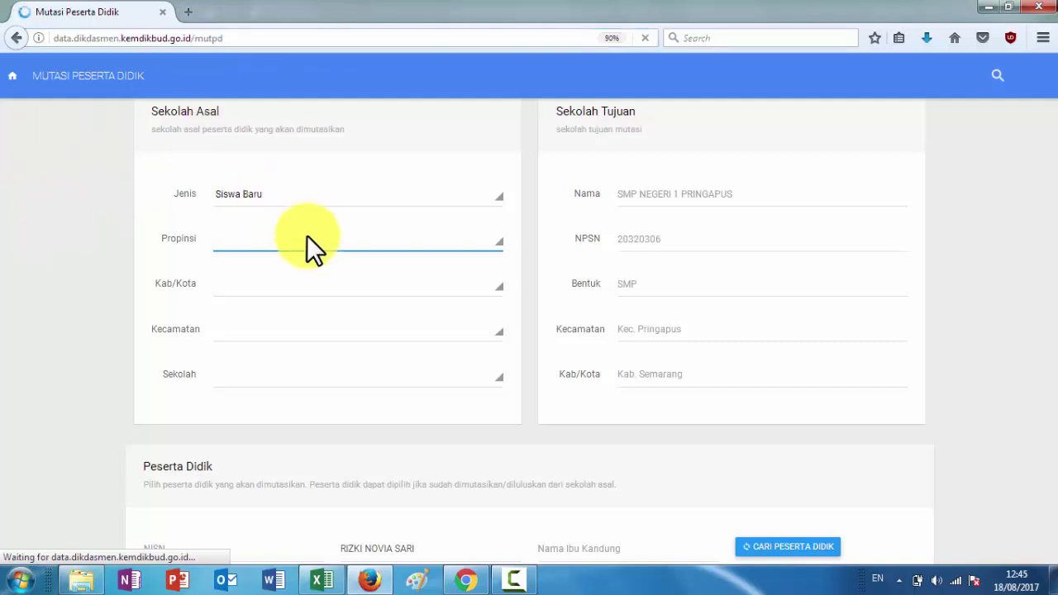
click(515, 40)
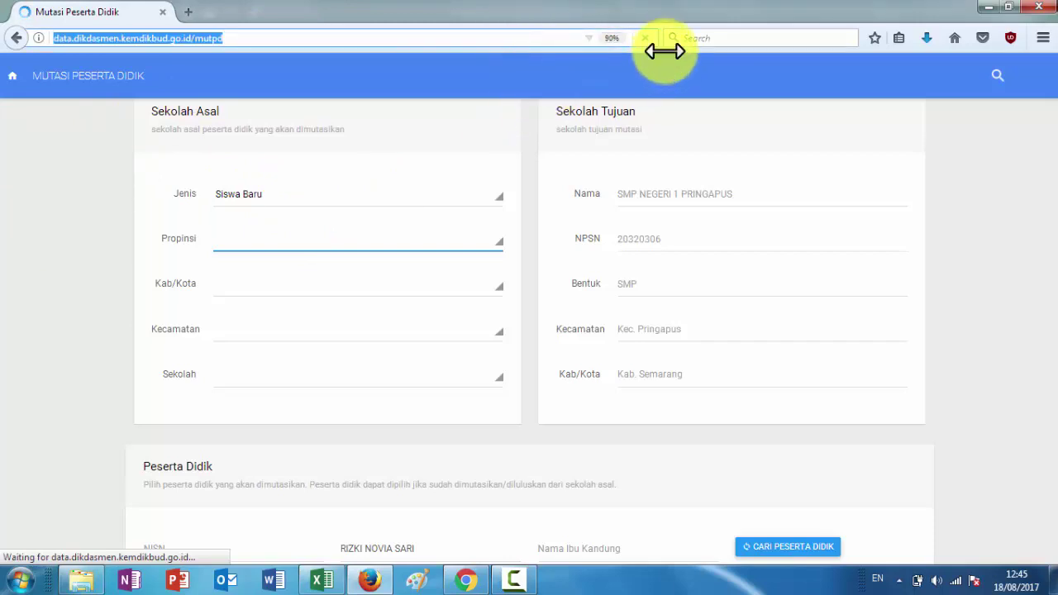
key(Return)
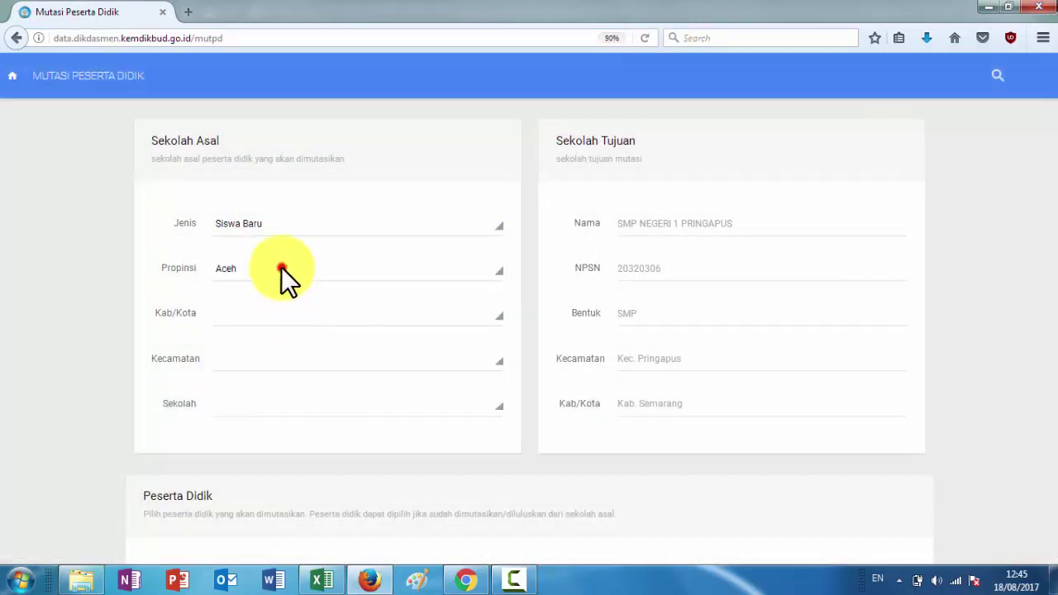
Set the origin to Jawa Tengah, Kabupaten Semarang, Pringapus, school SD NEGERI WONOREJO 01
click(282, 268)
click(267, 447)
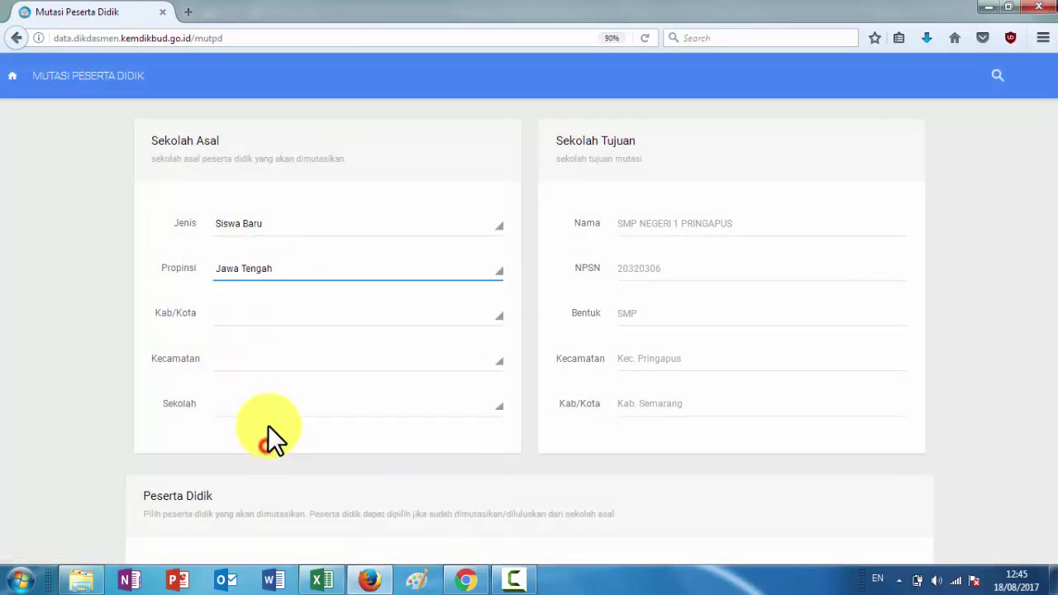
click(263, 316)
scroll(281, 285, down, 2)
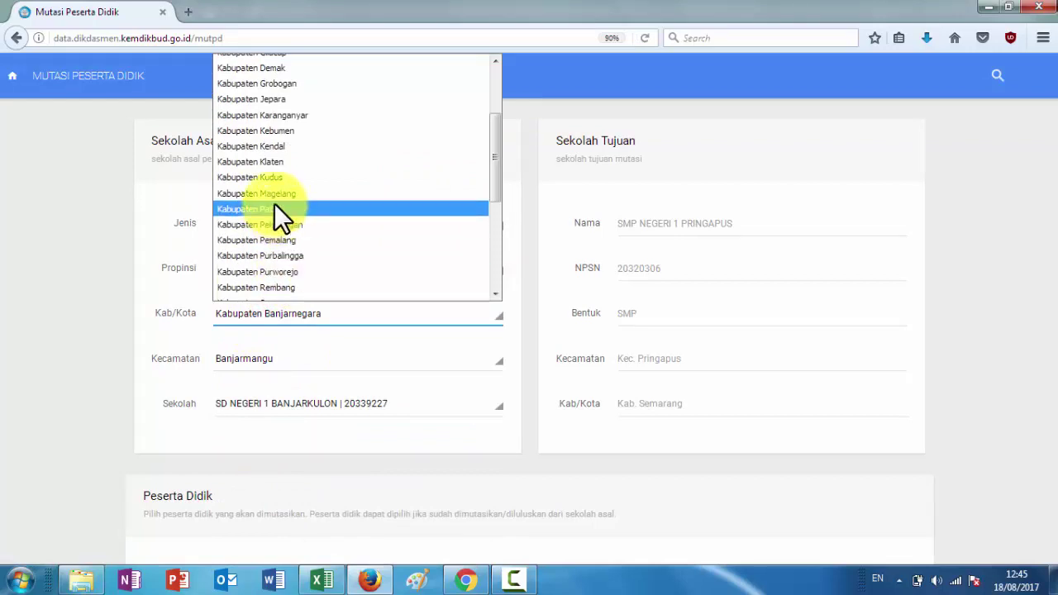
scroll(304, 186, down, 4)
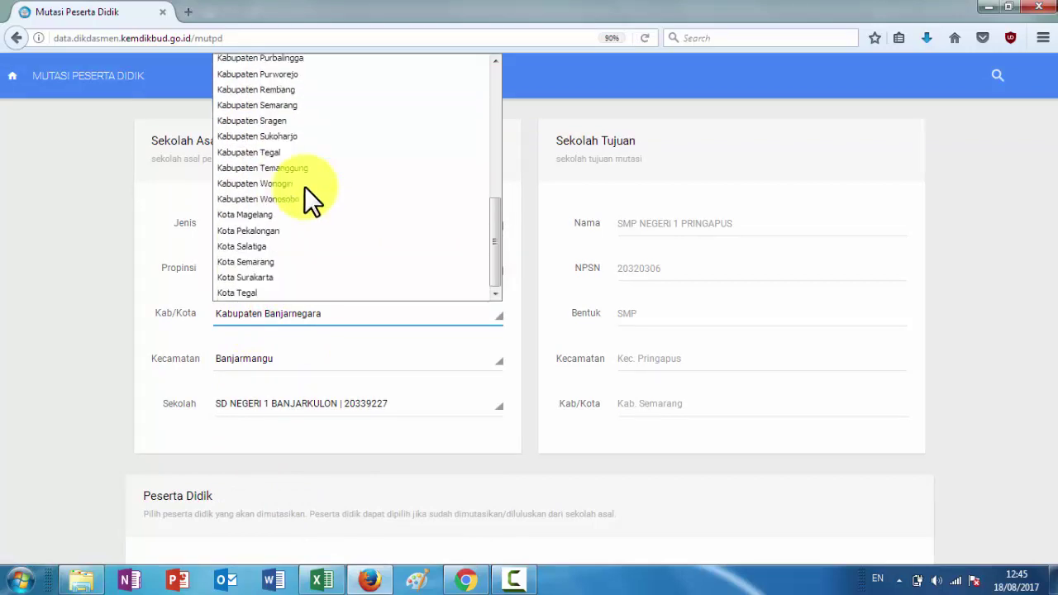
click(286, 106)
click(294, 360)
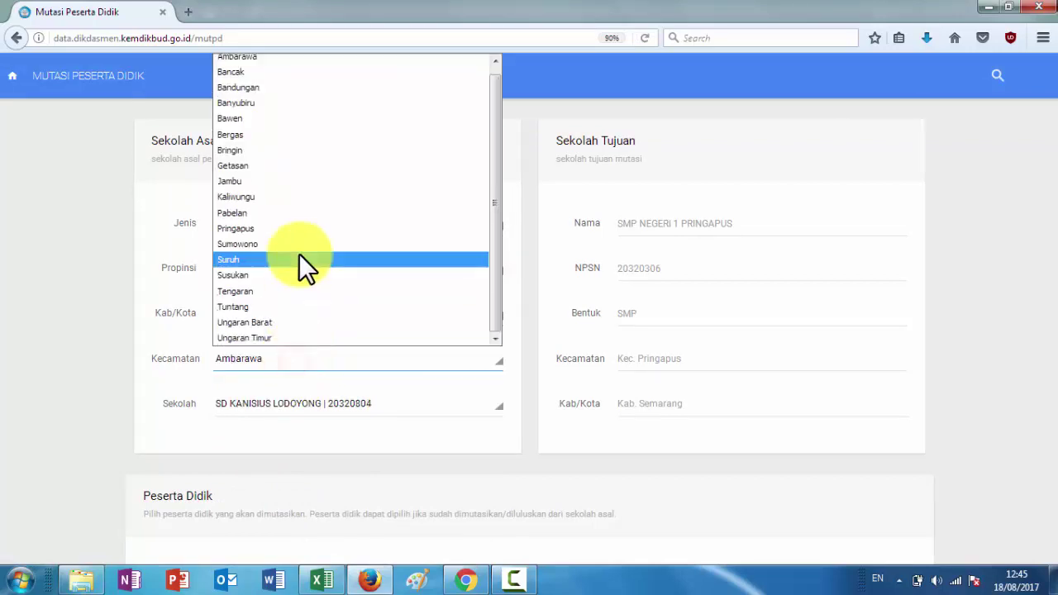
click(299, 228)
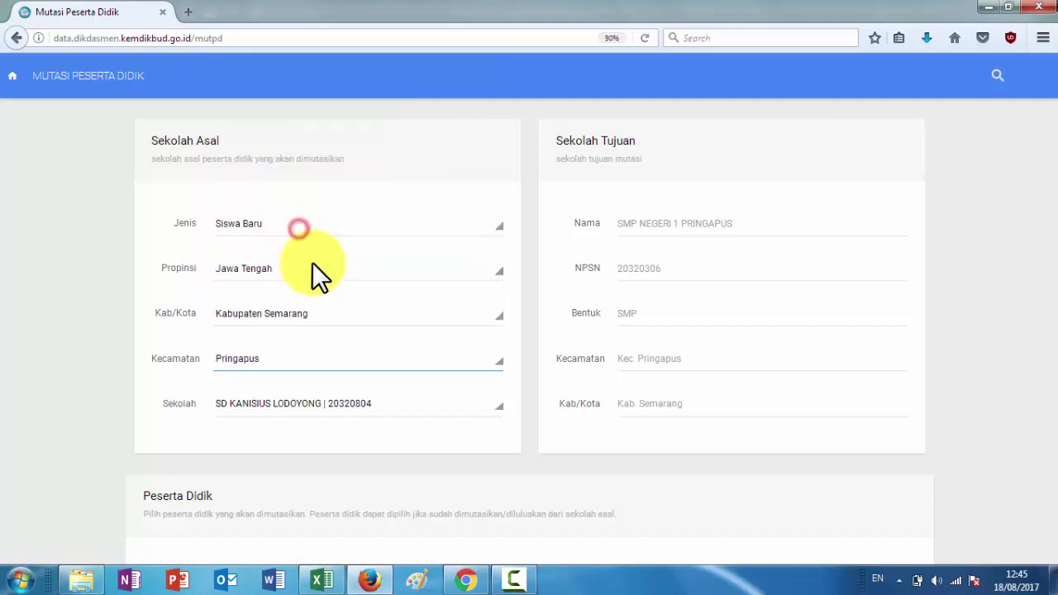
click(333, 399)
scroll(338, 343, down, 2)
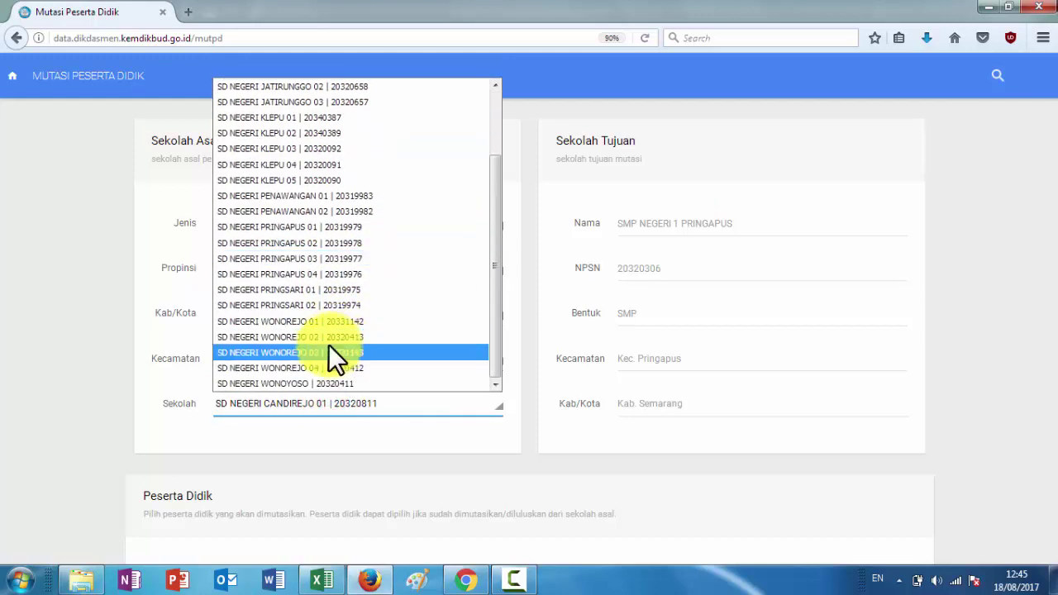
click(320, 321)
Search the pasted student name and add the found student to the mutation confirmation
scroll(373, 425, down, 4)
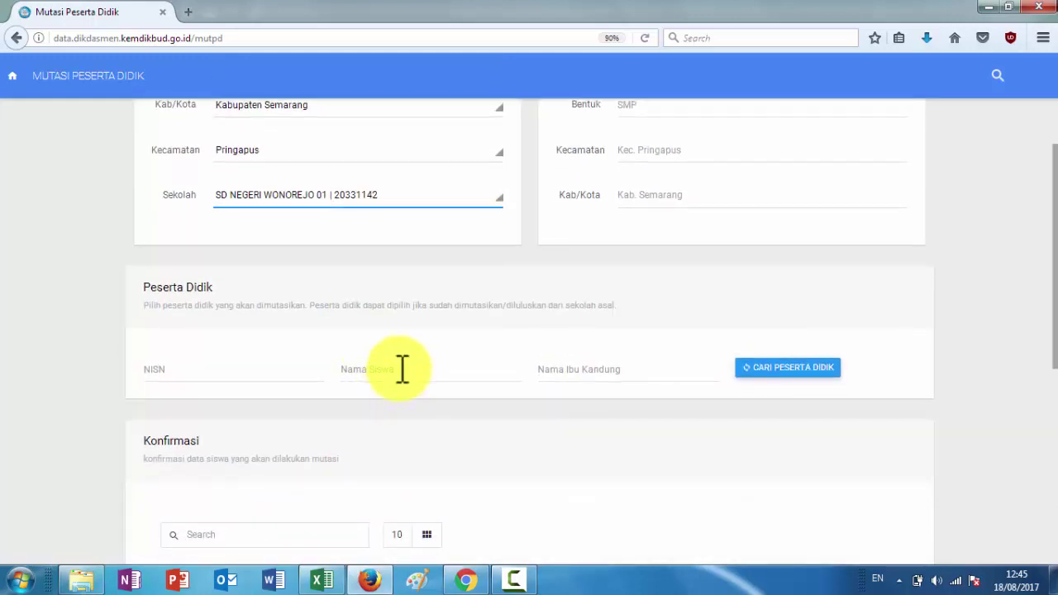
click(400, 369)
click(790, 370)
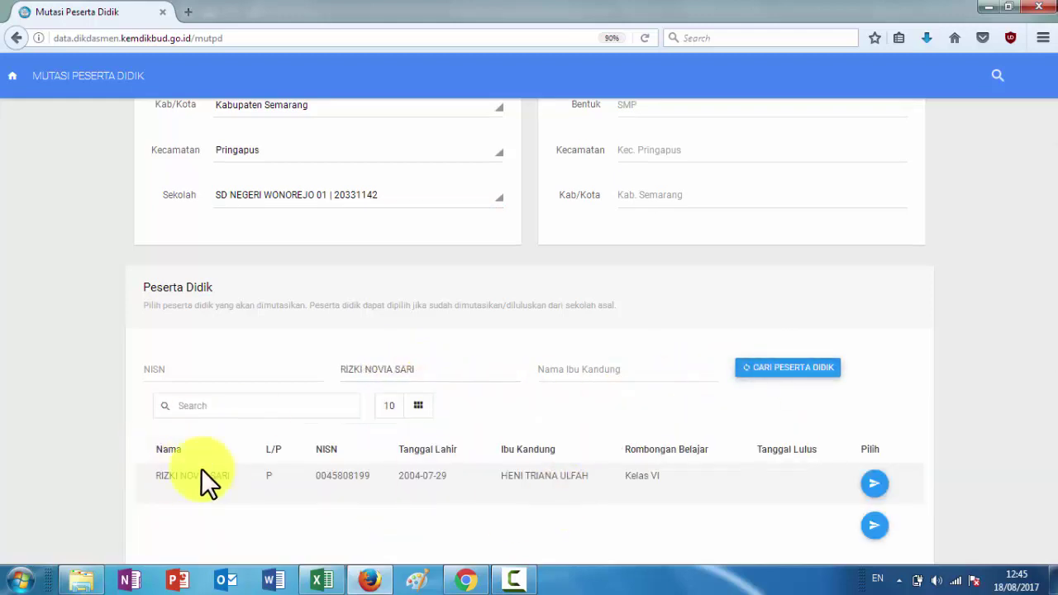
click(877, 486)
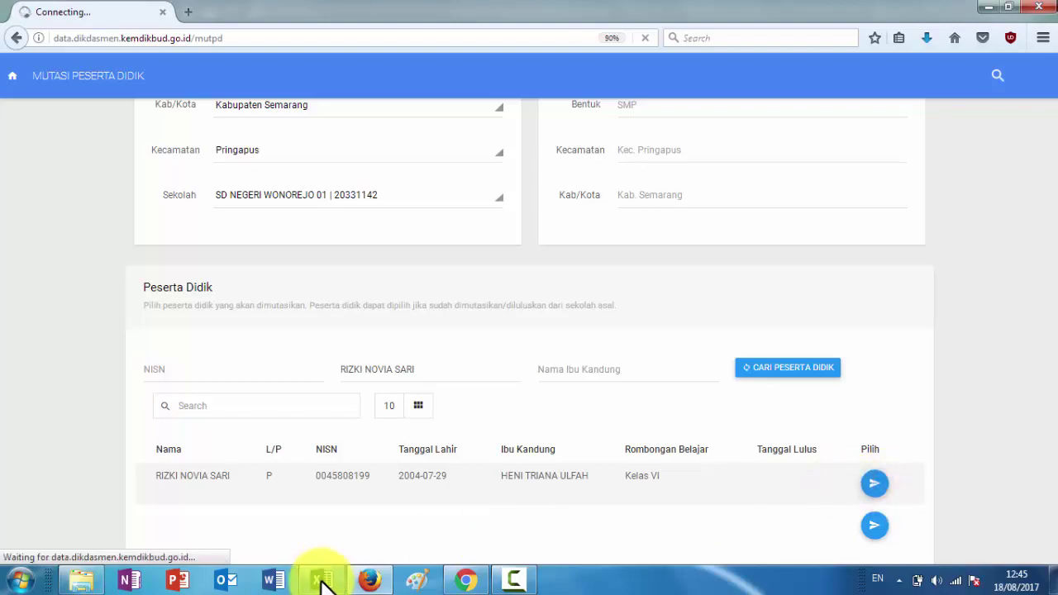
In Excel, colour the name in D133 red and select the next name in D134
click(323, 581)
click(261, 91)
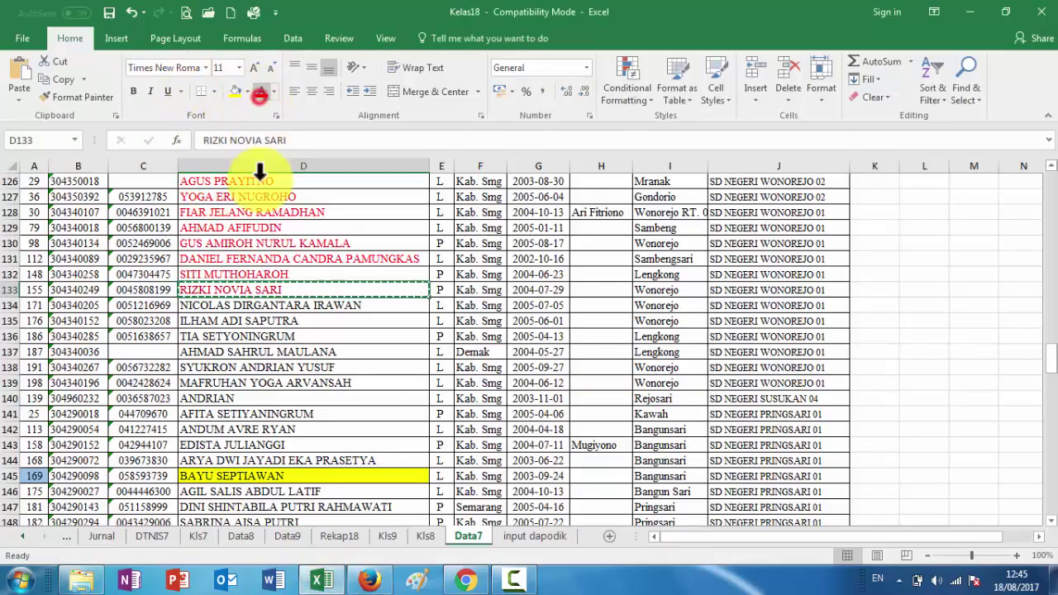
click(265, 299)
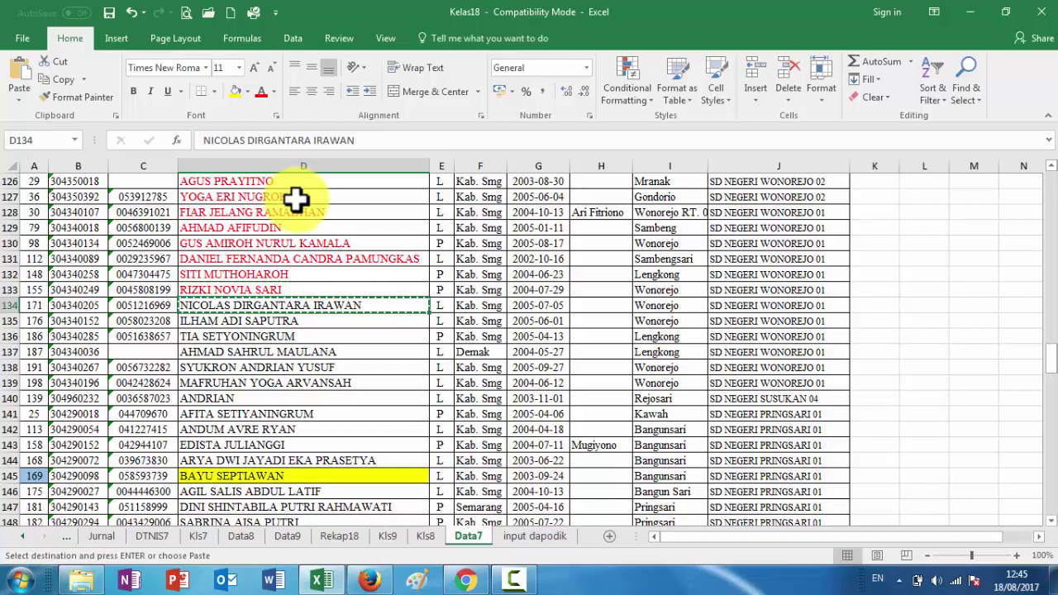
Back in Dapodik, set the origin province to Jawa Tengah and regency to Kabupaten Semarang
click(370, 582)
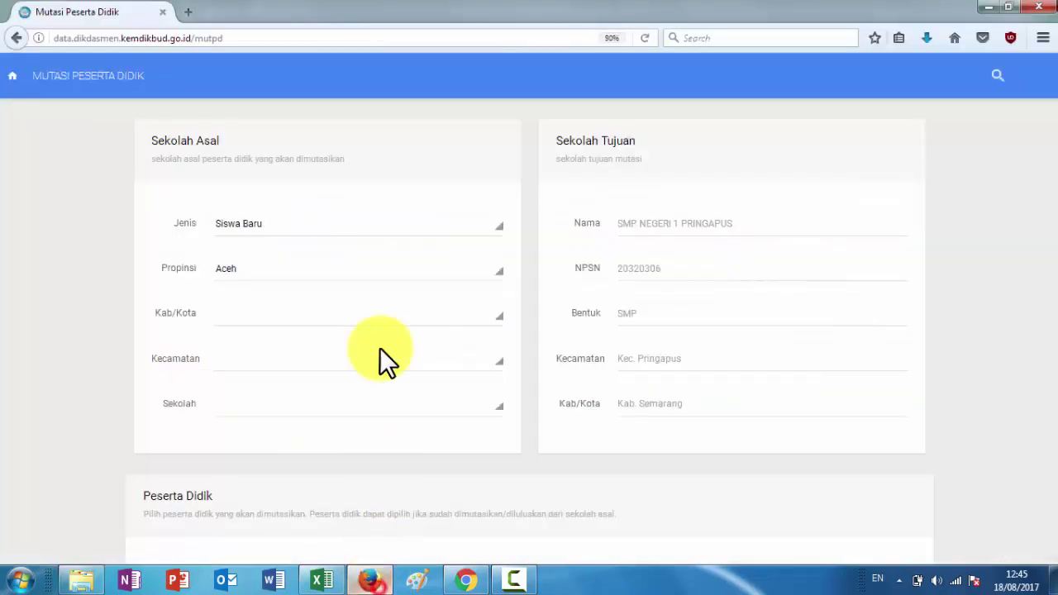
click(275, 272)
click(267, 451)
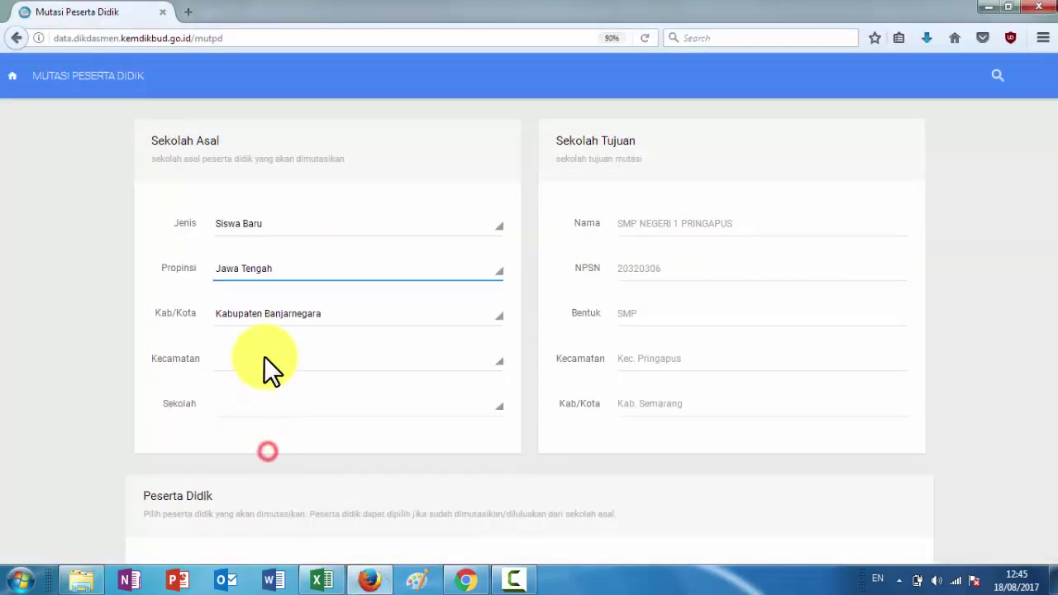
click(246, 313)
scroll(245, 314, down, 10)
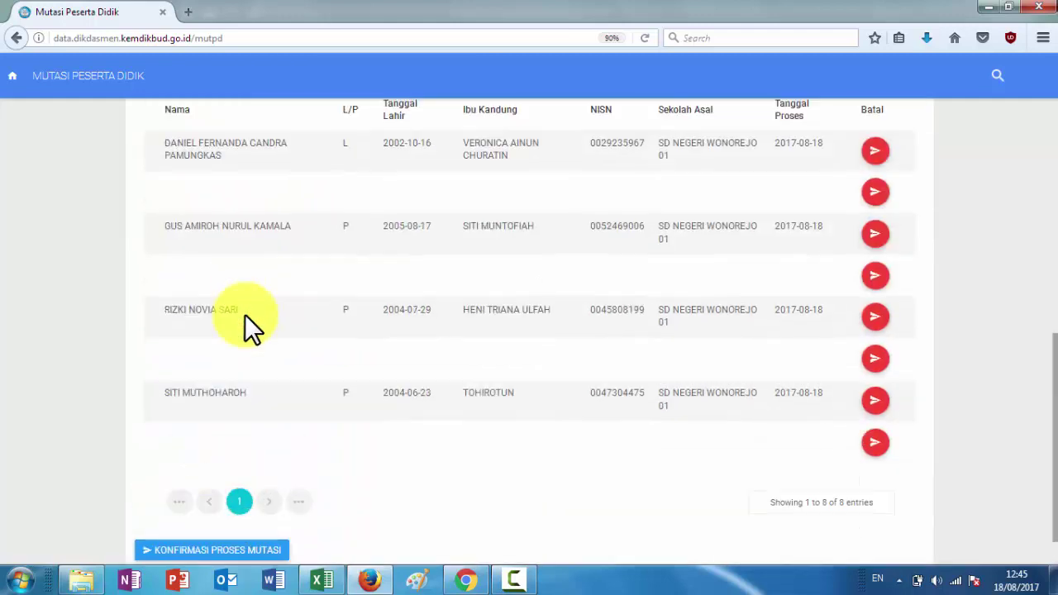
scroll(244, 314, up, 10)
click(267, 200)
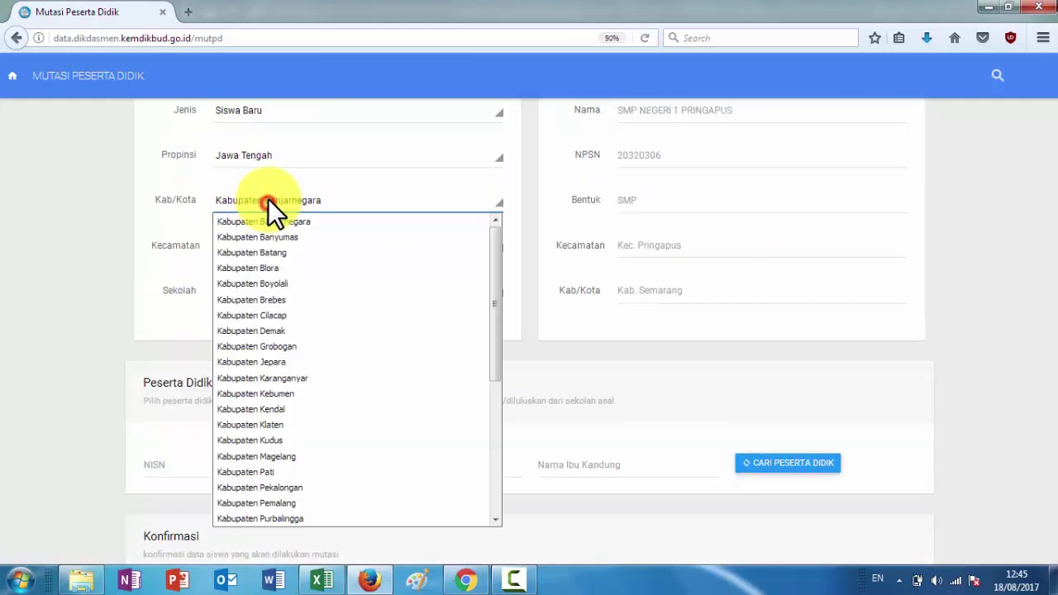
scroll(263, 304, down, 5)
scroll(262, 304, up, 5)
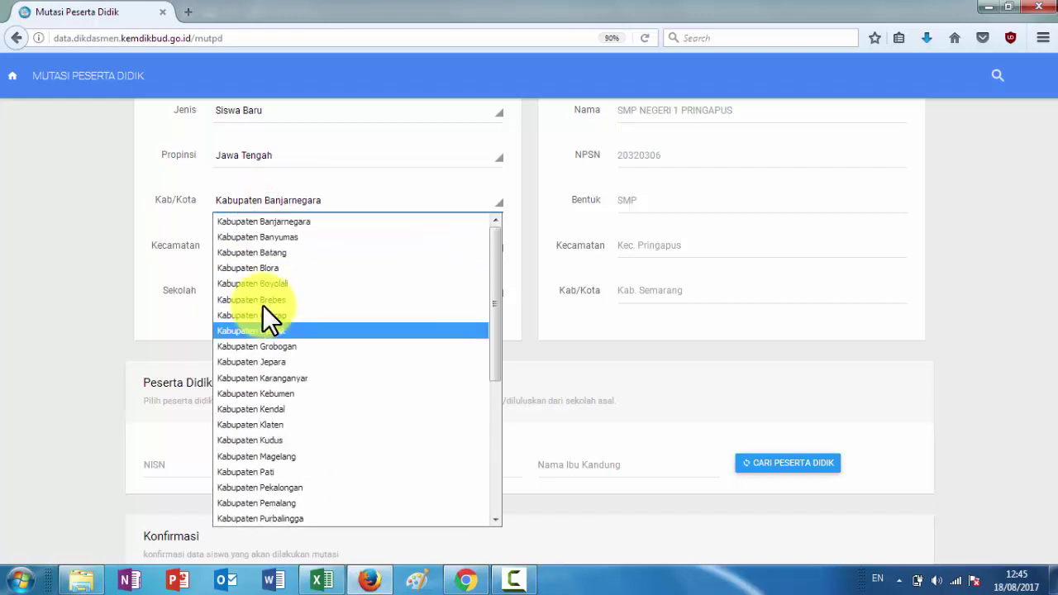
scroll(261, 331, down, 5)
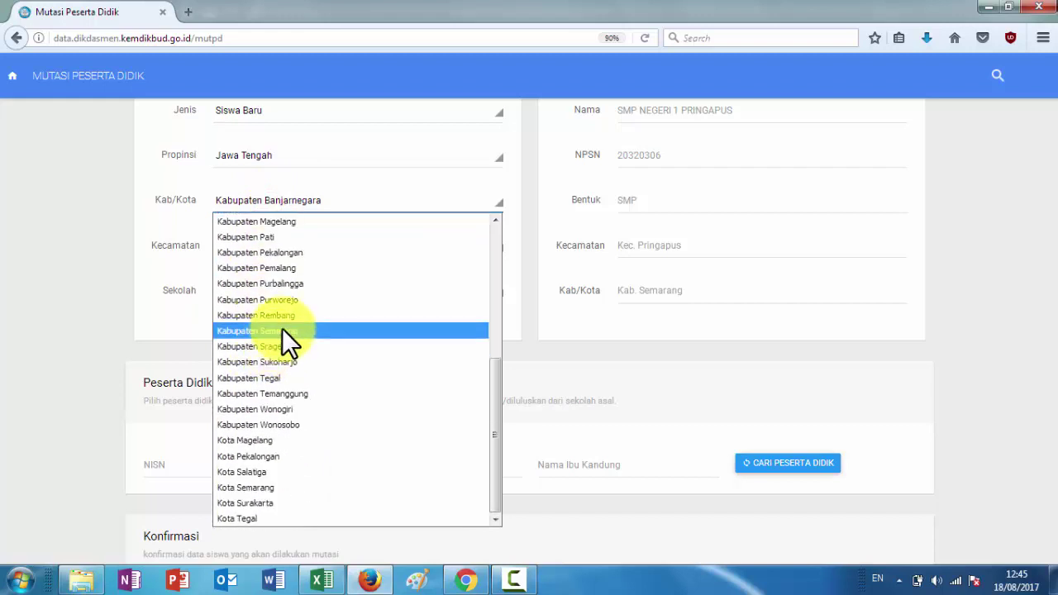
click(282, 331)
Choose Pringapus as district and SD NEGERI WONOREJO 01 as origin school
click(299, 238)
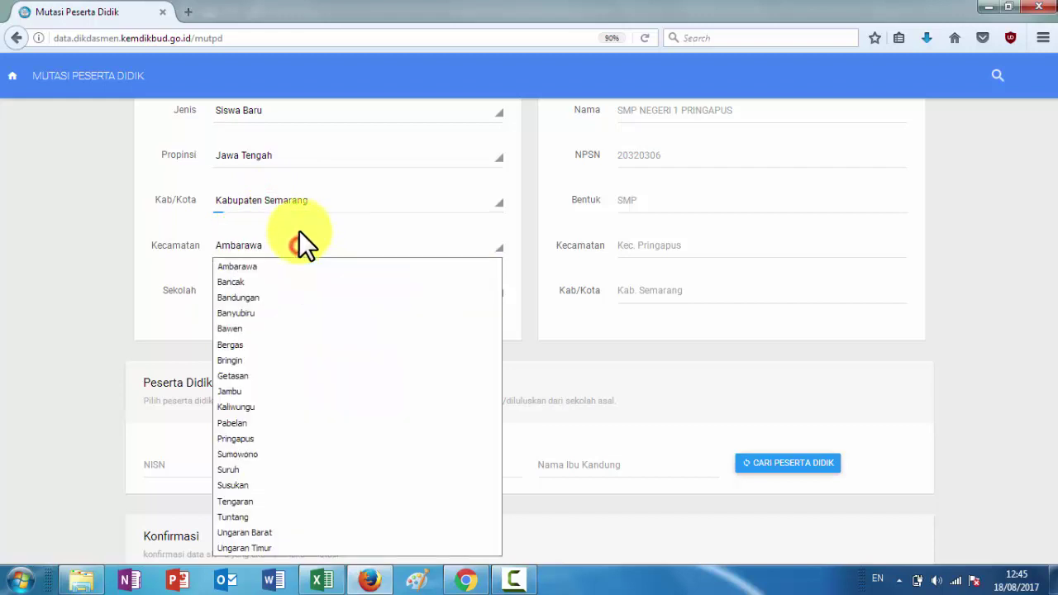
scroll(277, 322, down, 3)
scroll(300, 203, down, 2)
scroll(290, 229, up, 5)
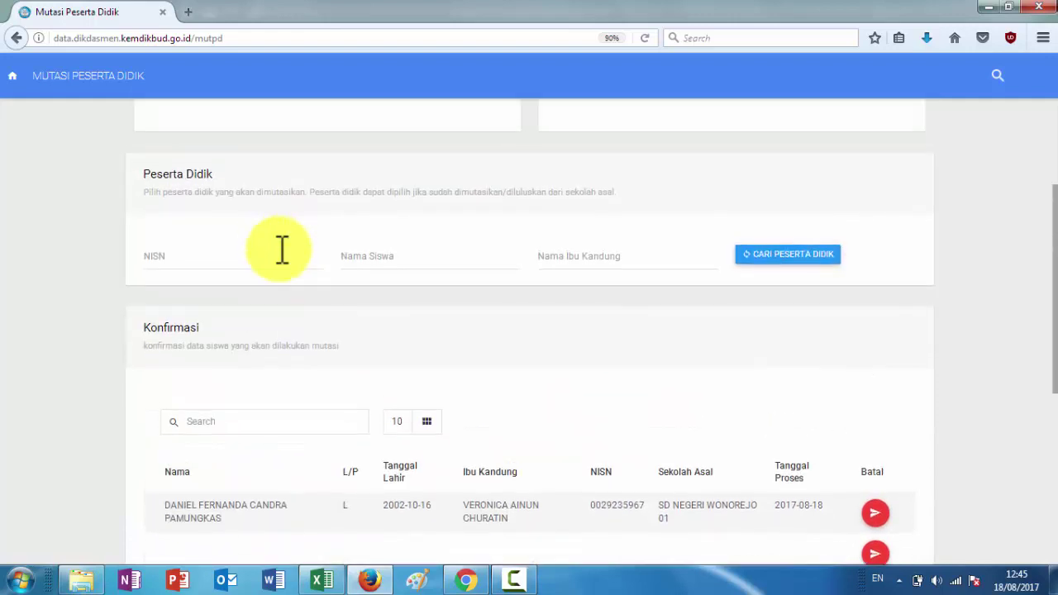
scroll(282, 249, up, 2)
click(259, 245)
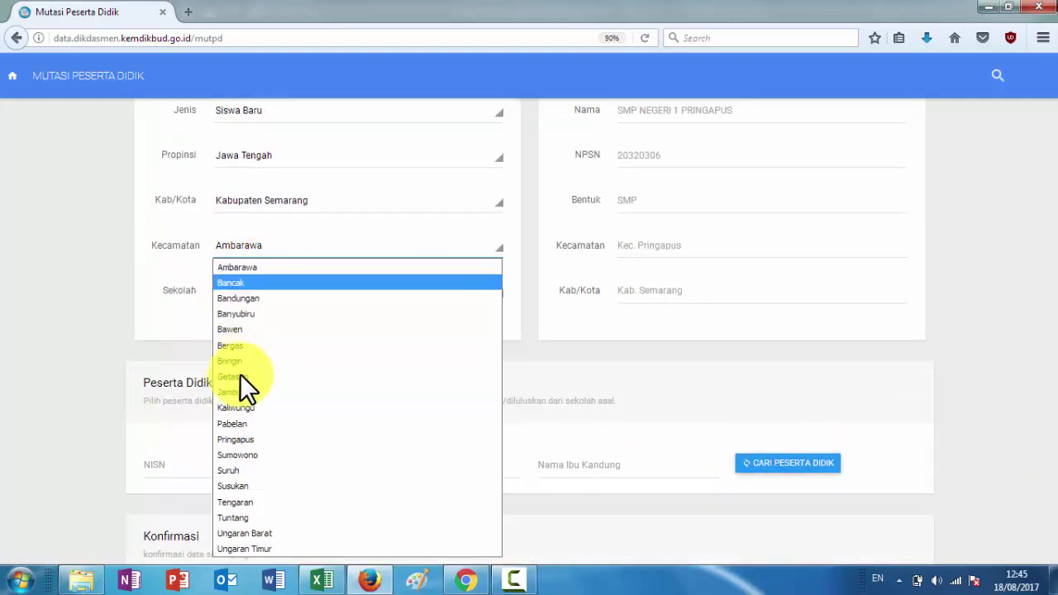
click(269, 438)
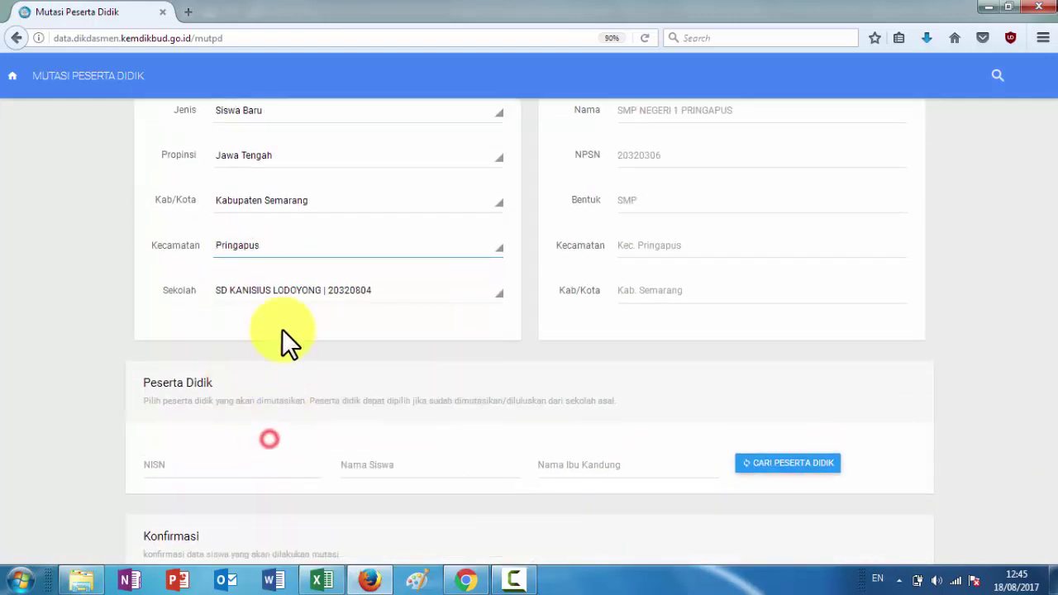
click(300, 292)
scroll(290, 394, down, 3)
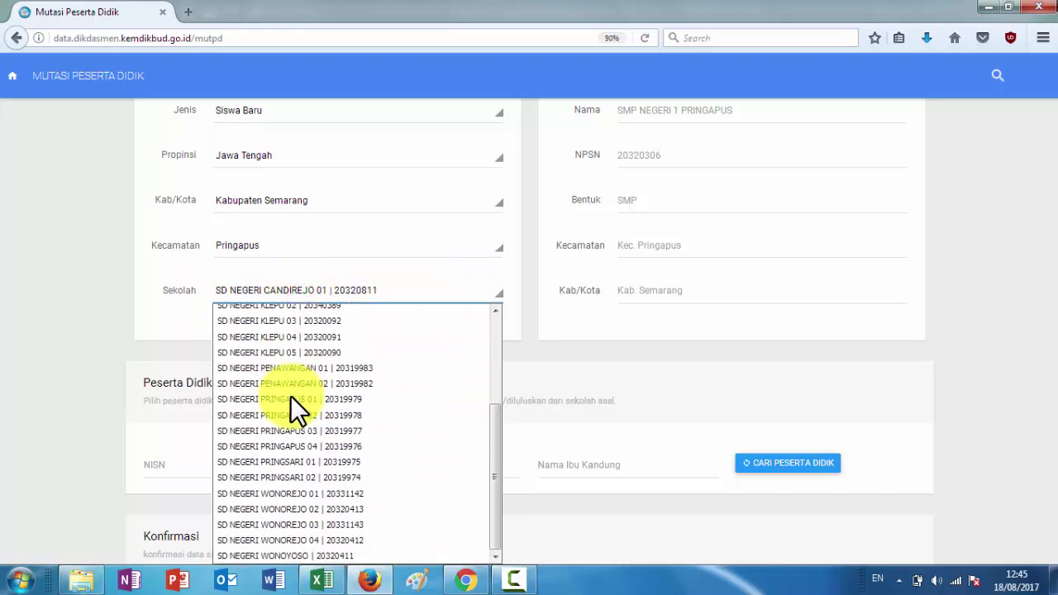
click(307, 500)
Paste the copied student name, search, and pick the found student for transfer
click(397, 459)
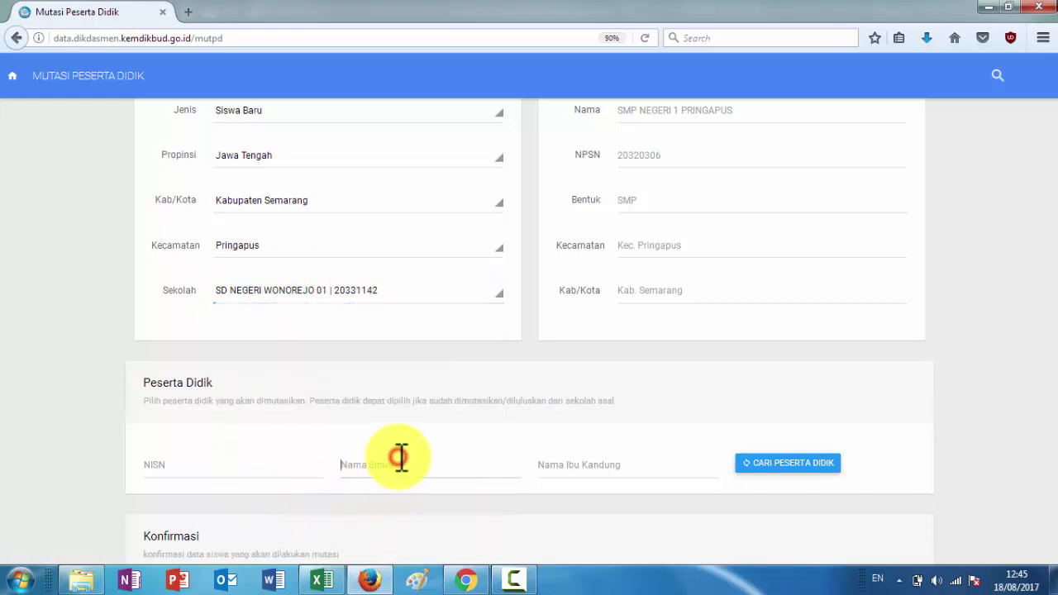
click(753, 463)
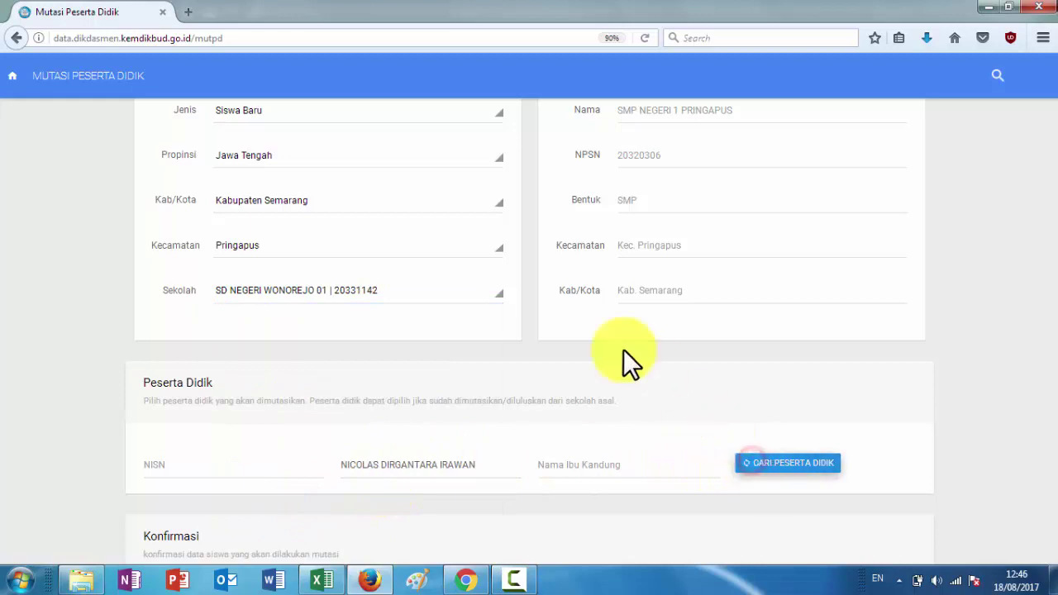
scroll(573, 338, down, 3)
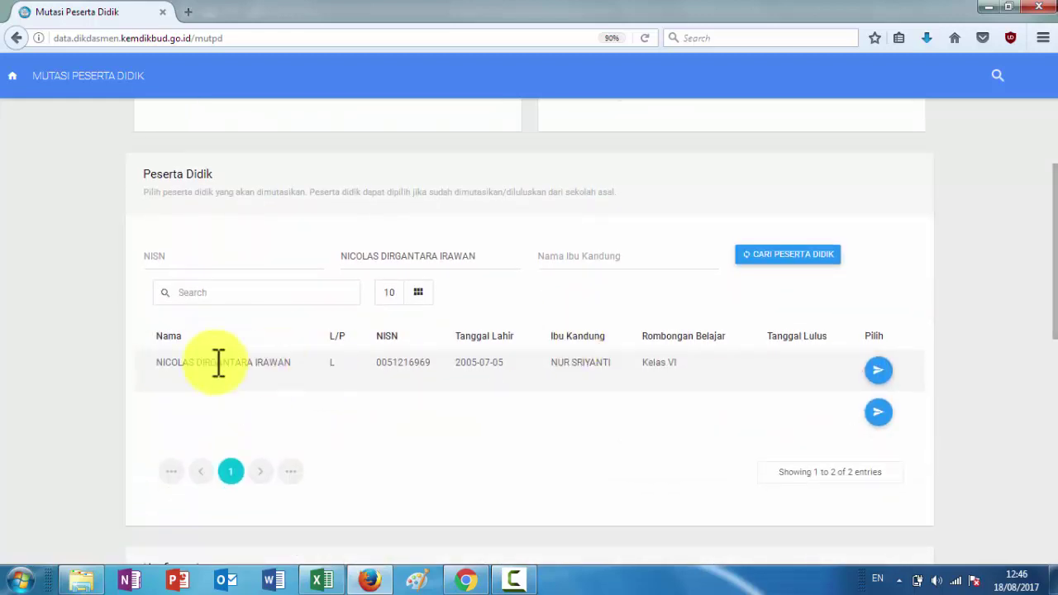
click(877, 373)
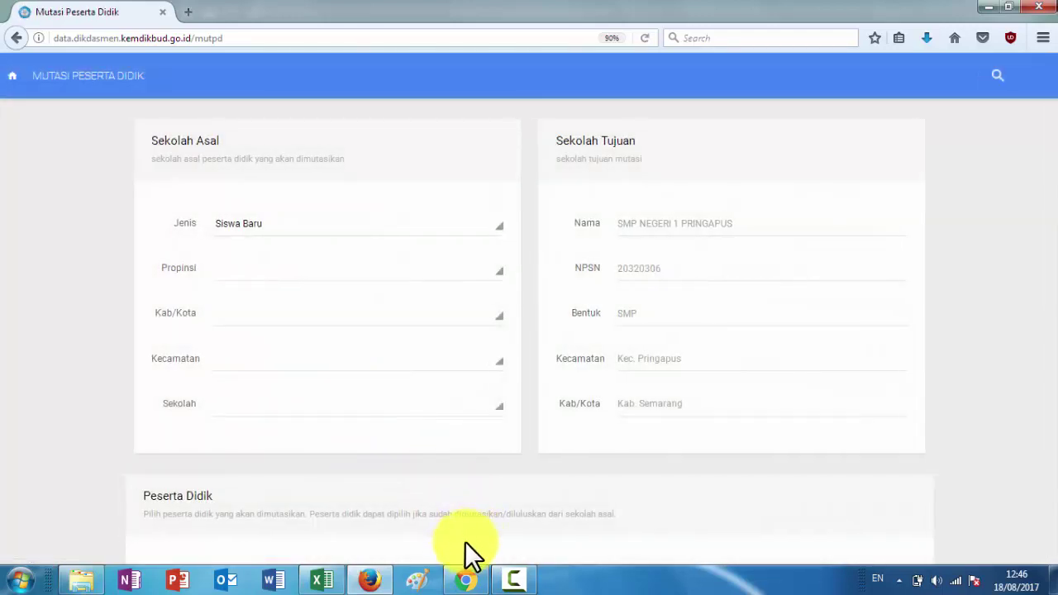
Reselect the origin as Jawa Tengah, Kabupaten Semarang, Pringapus, SD NEGERI WONOREJO 01
click(286, 274)
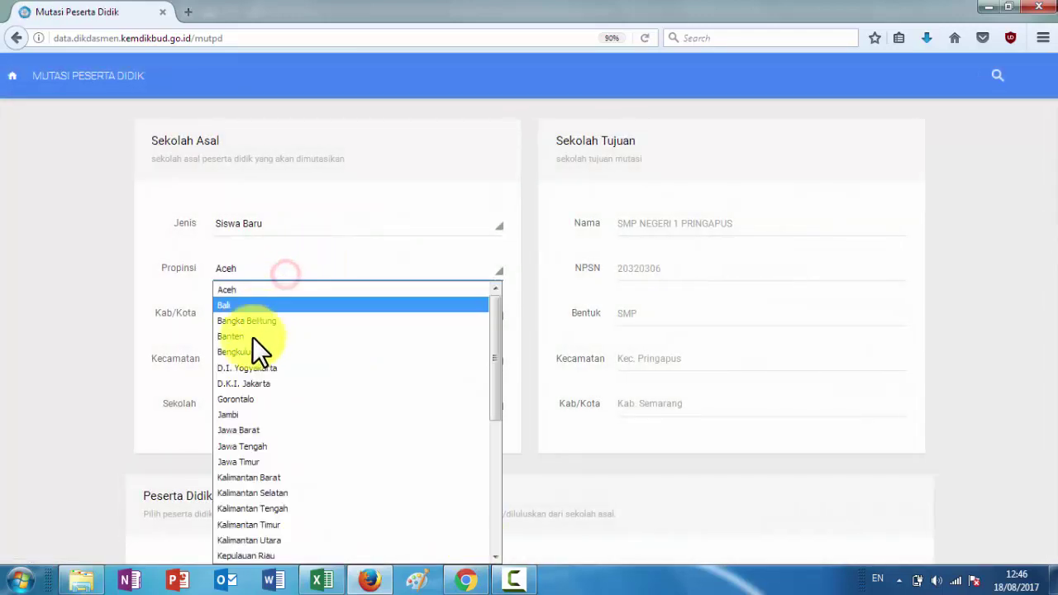
click(258, 445)
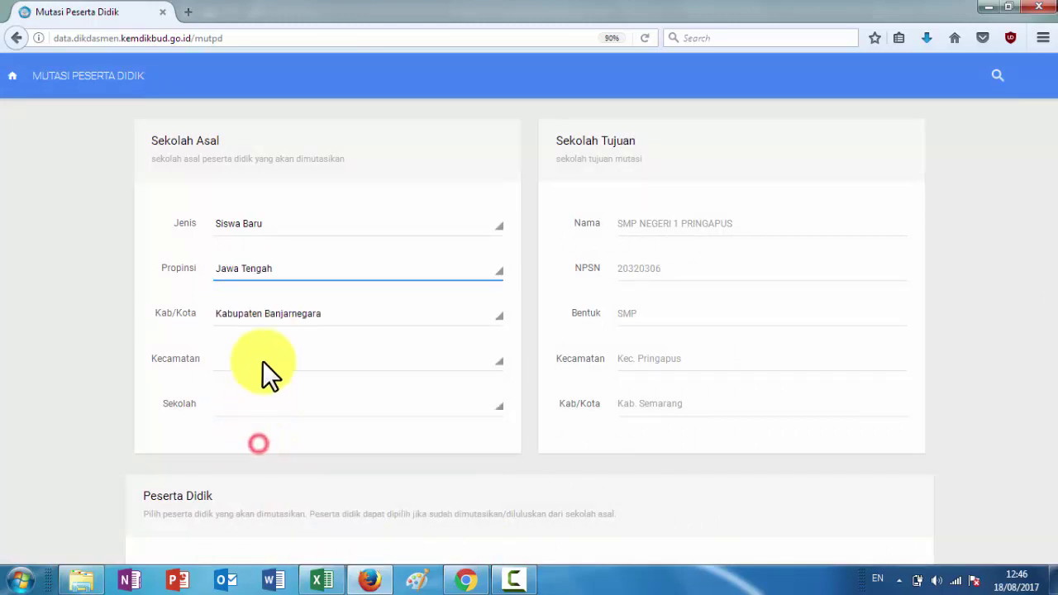
click(259, 312)
scroll(291, 252, down, 5)
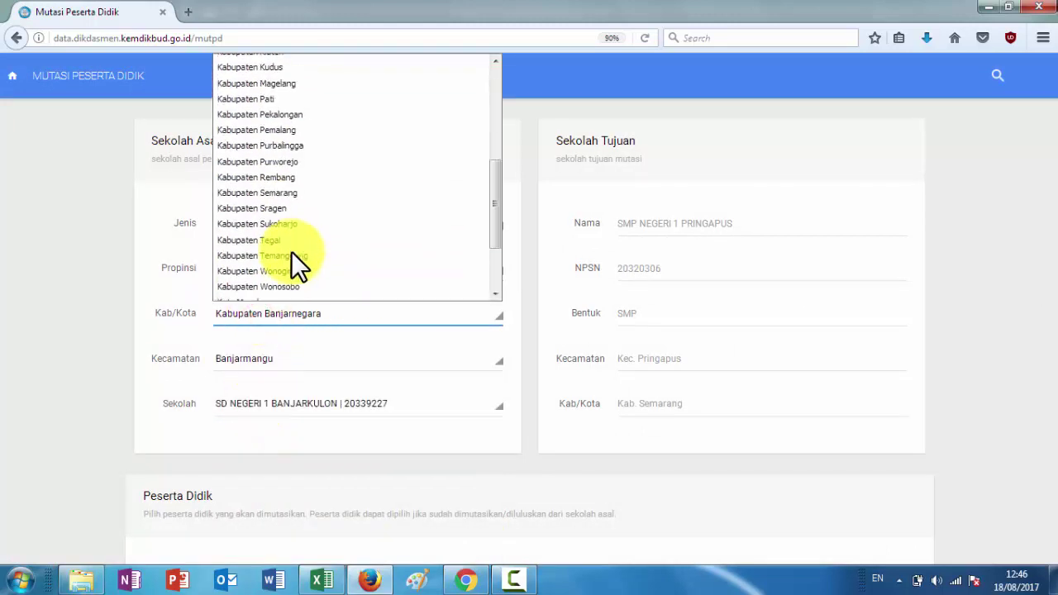
click(287, 194)
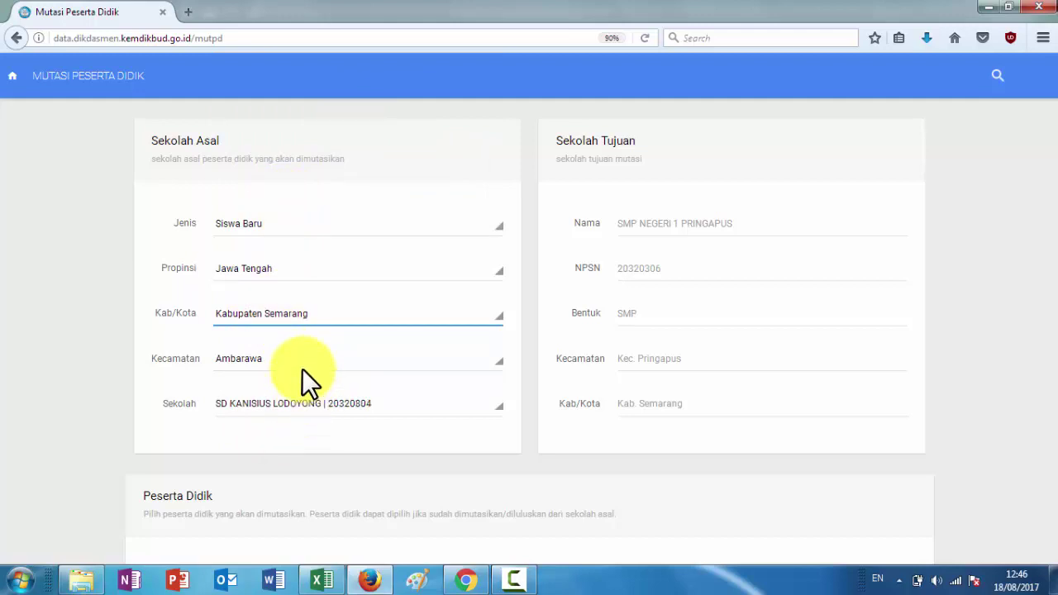
click(302, 367)
click(296, 229)
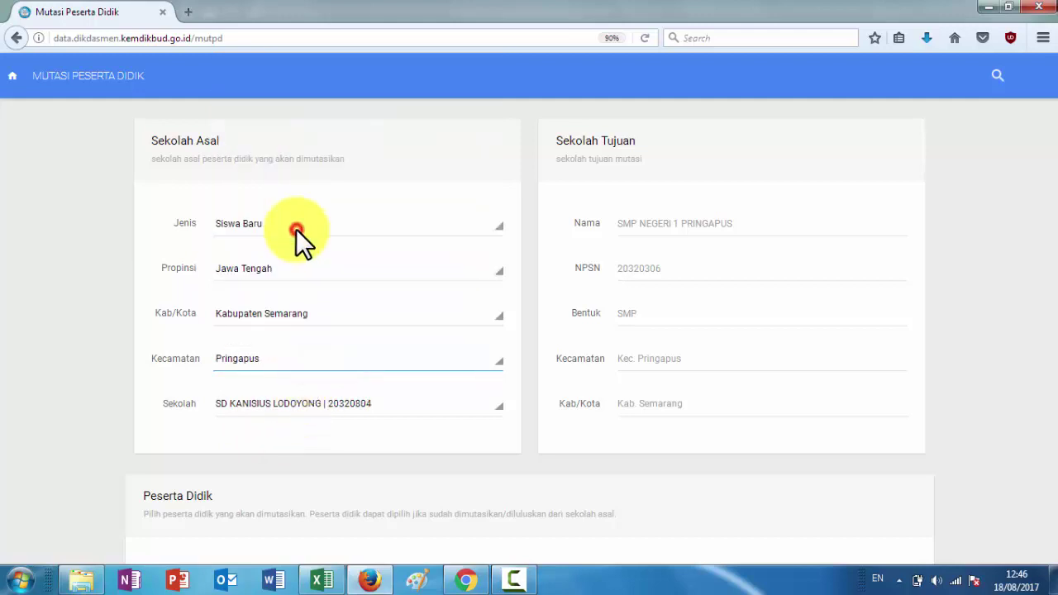
click(351, 404)
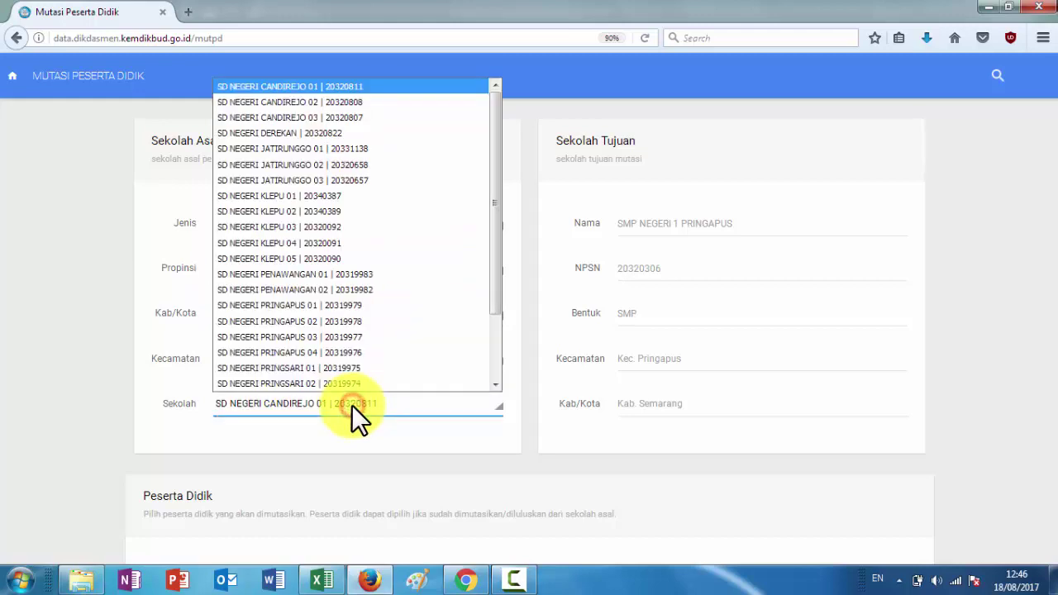
scroll(347, 316, down, 2)
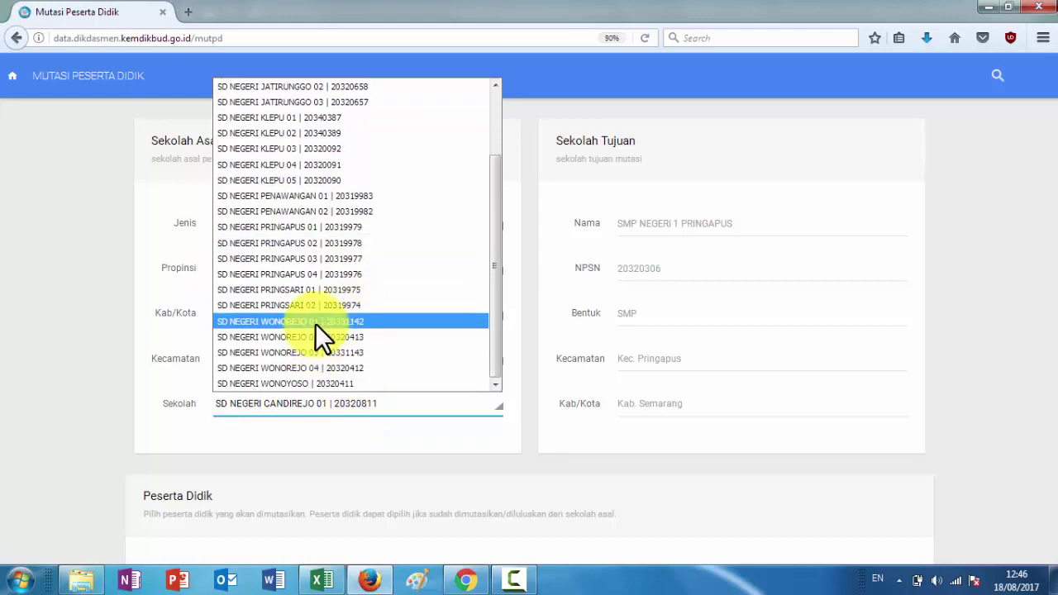
click(315, 323)
click(334, 441)
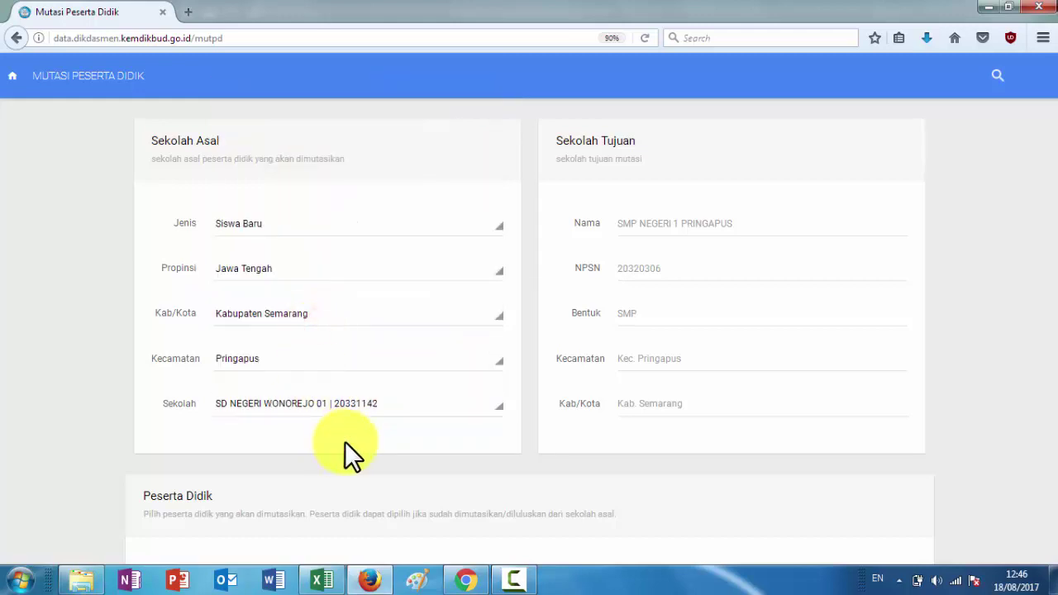
In Excel, colour the name in D134 red and copy the next name from D135
click(324, 580)
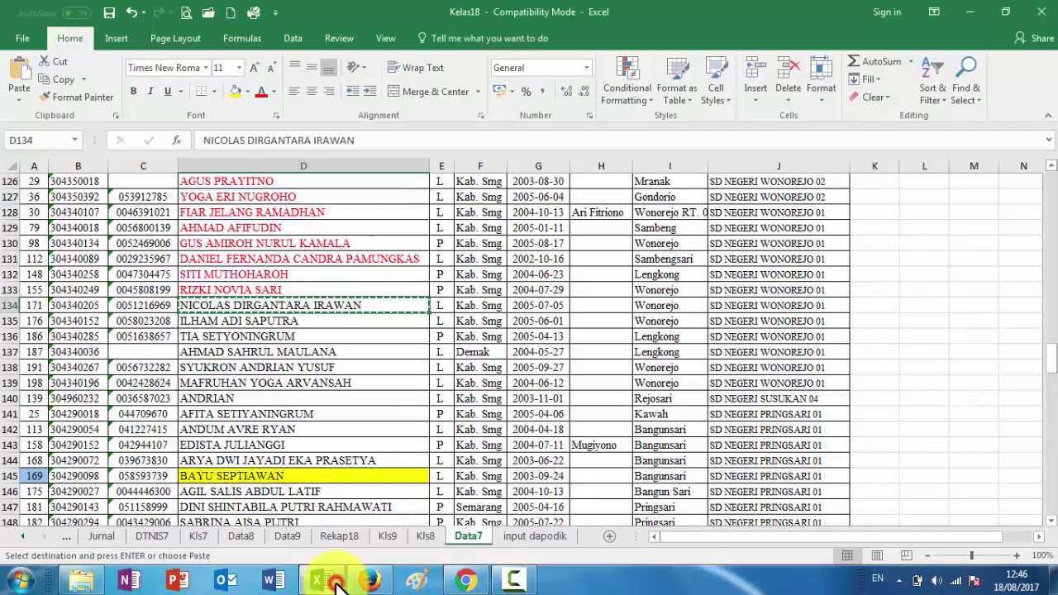
click(260, 92)
click(283, 325)
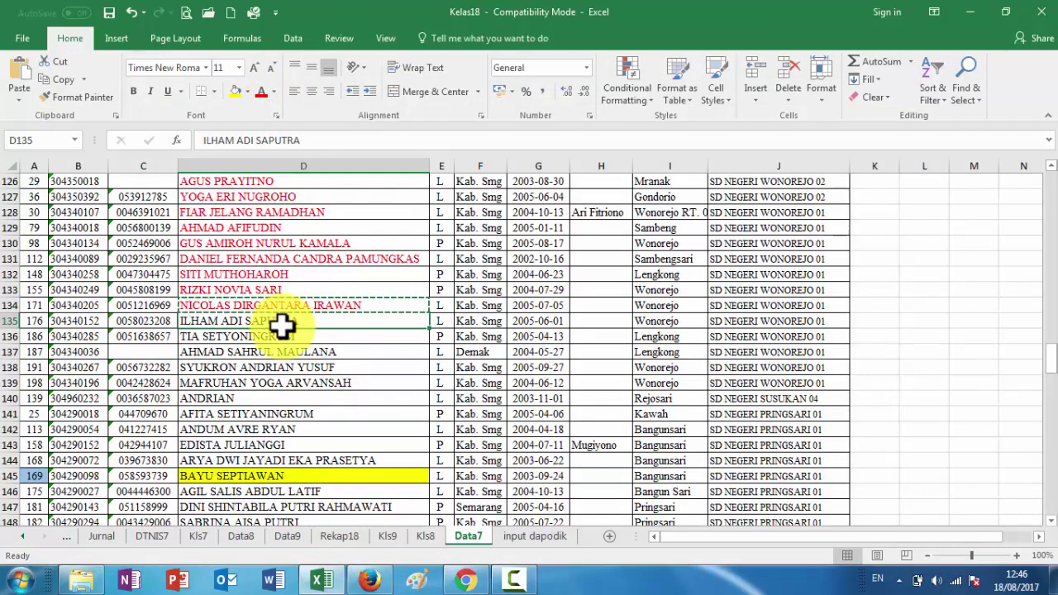
key(ctrl+c)
click(370, 580)
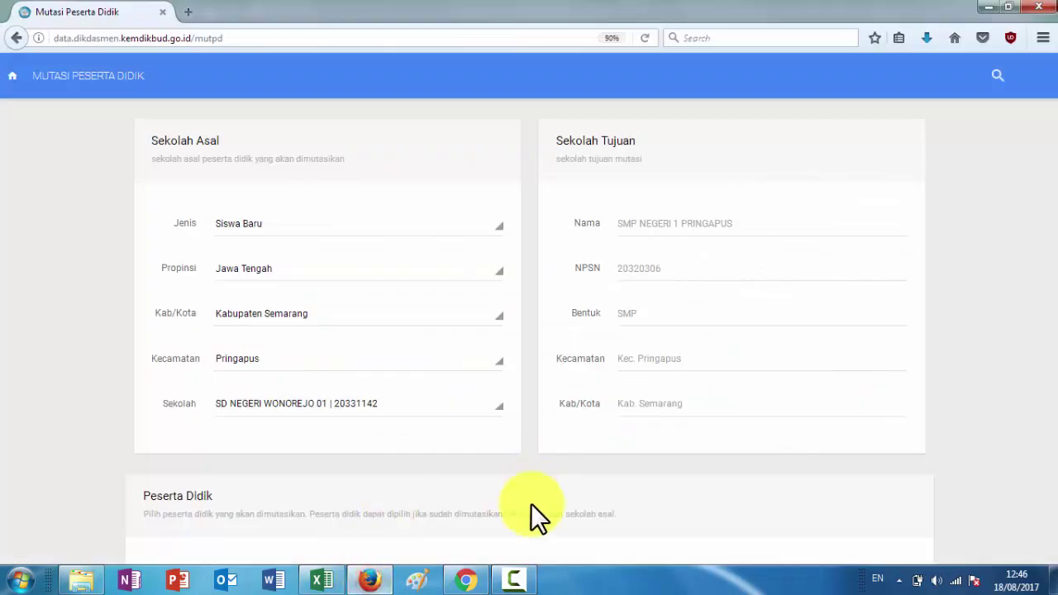
scroll(463, 496, down, 4)
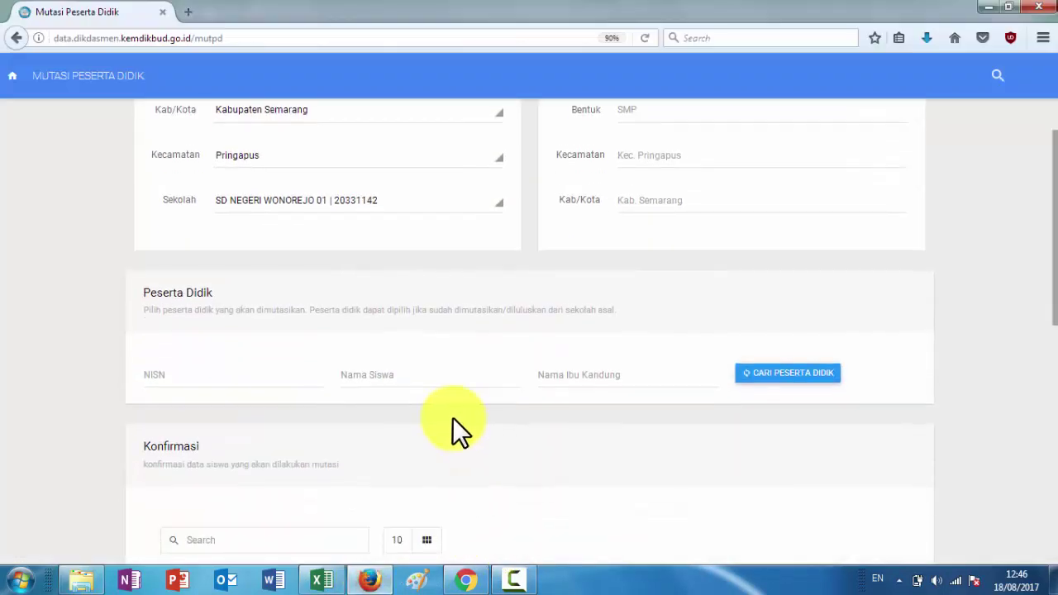
click(446, 364)
key(ctrl+v)
click(741, 370)
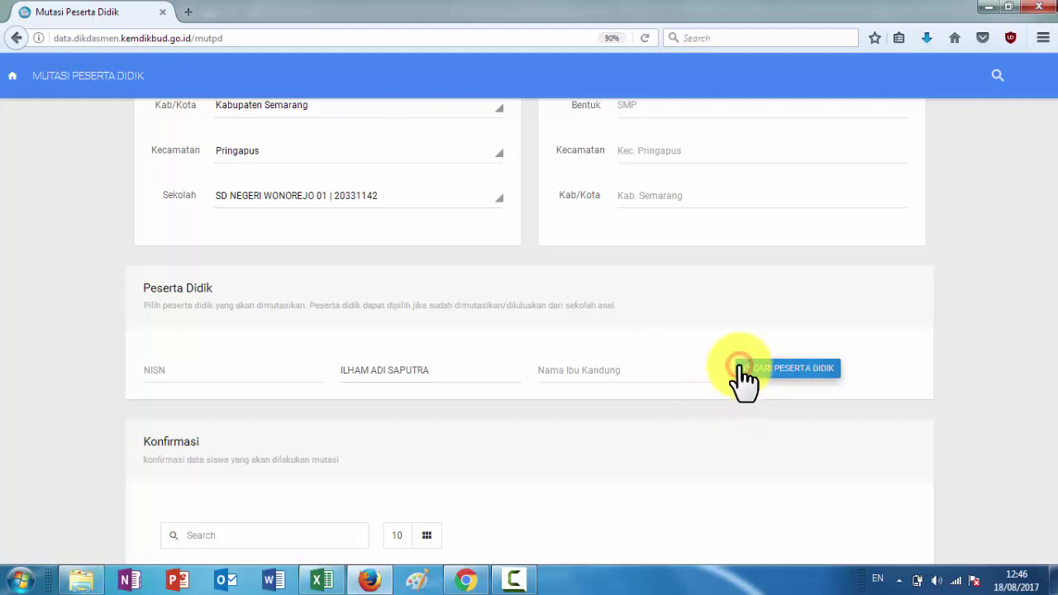
click(876, 485)
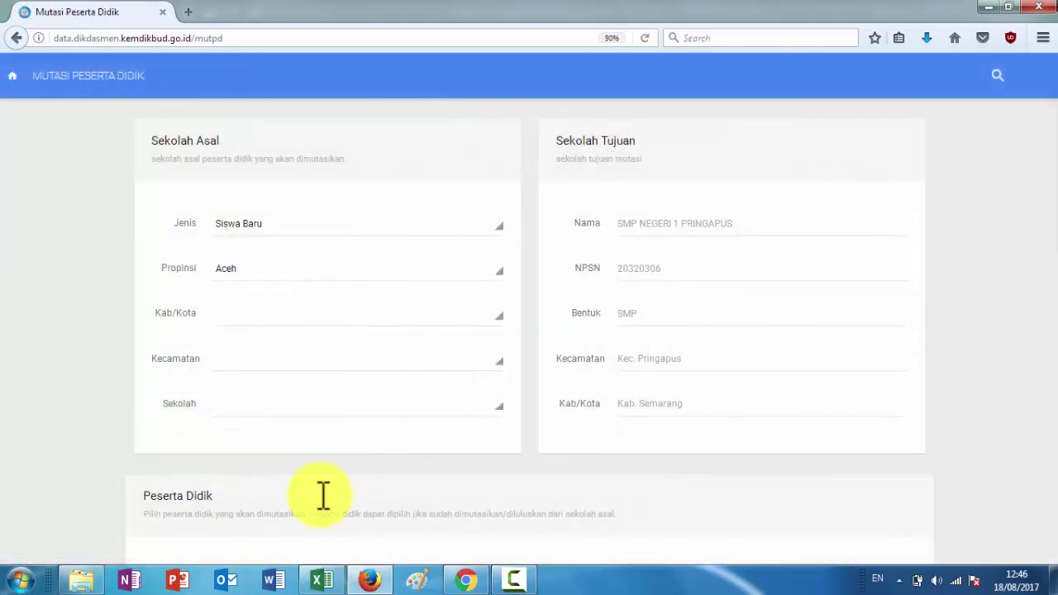
Set the origin province to Jawa Tengah and regency to Kabupaten Semarang
click(263, 268)
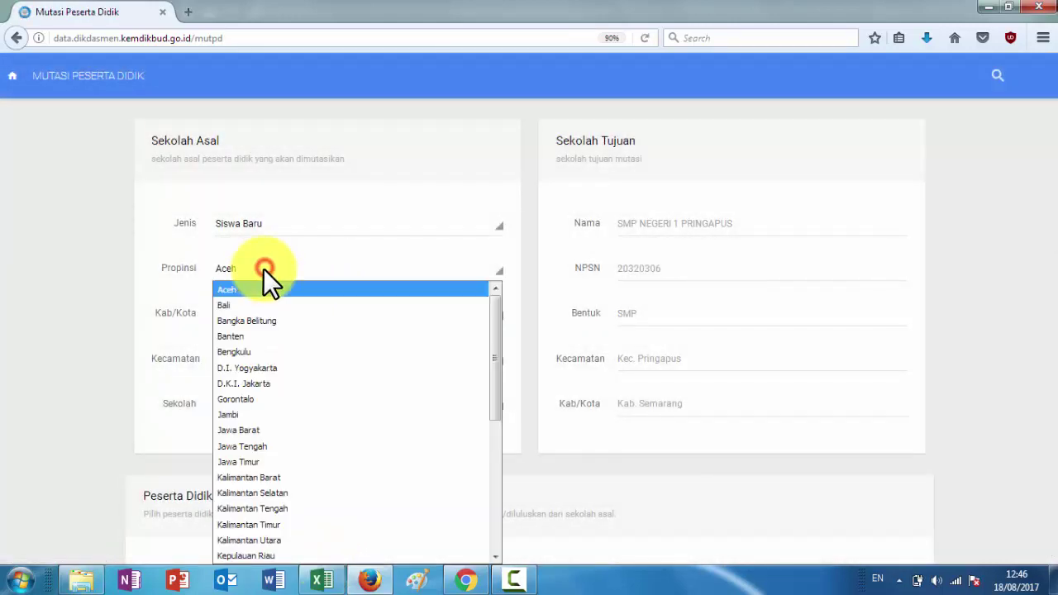
click(251, 440)
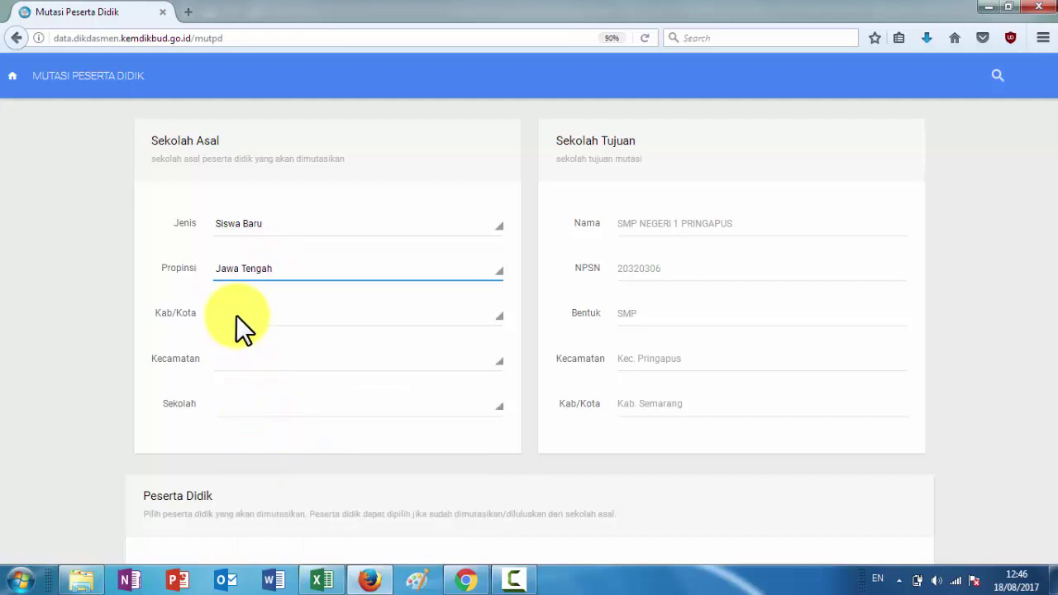
click(286, 316)
scroll(291, 238, down, 5)
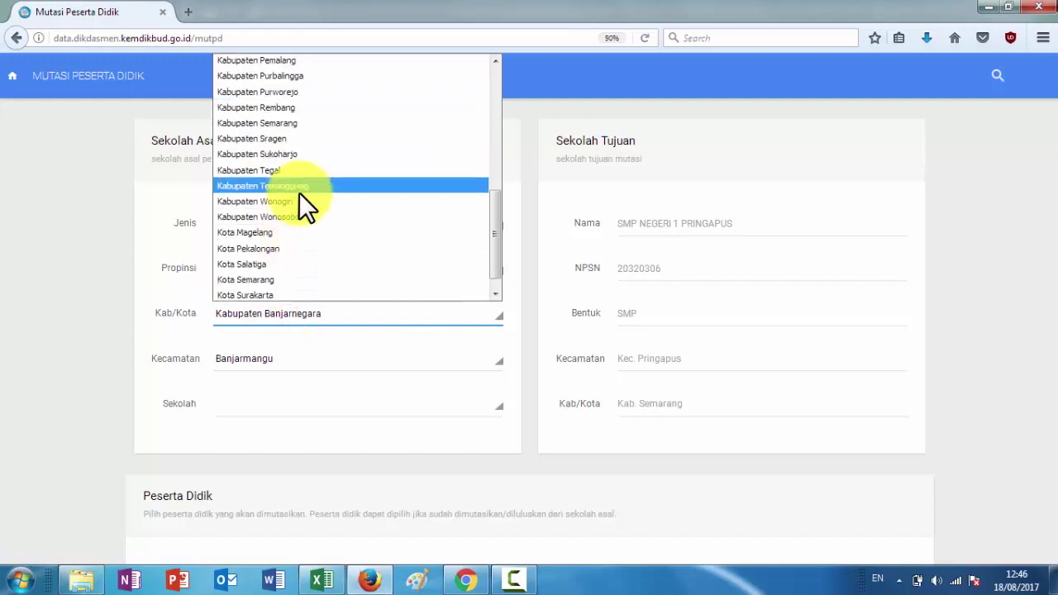
click(304, 126)
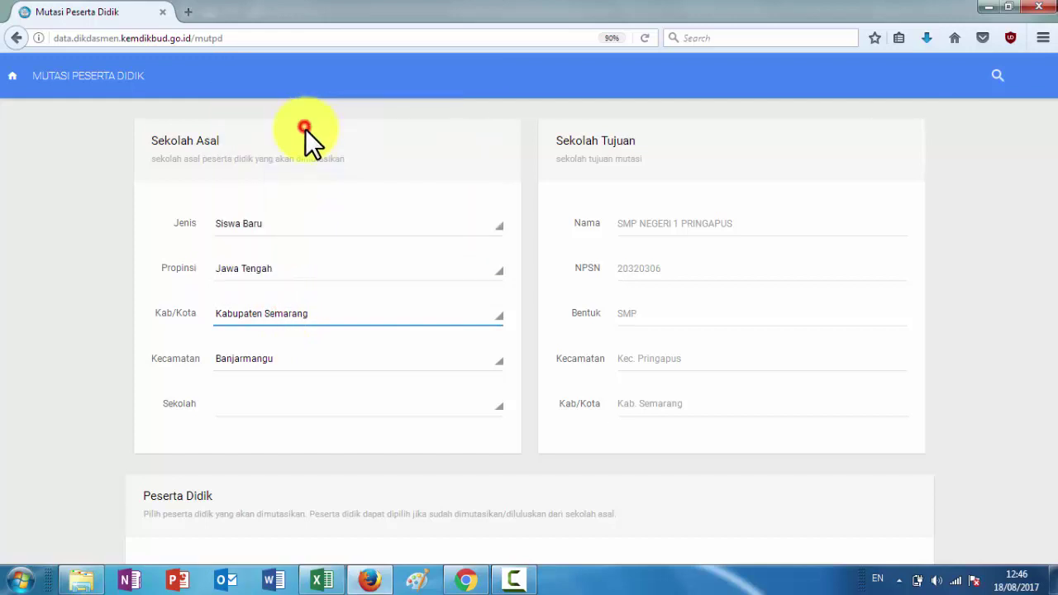
Correct the district from Ambarawa to Pringapus and choose SD NEGERI WONOREJO 01 as origin school
click(286, 357)
click(295, 267)
scroll(295, 274, down, 10)
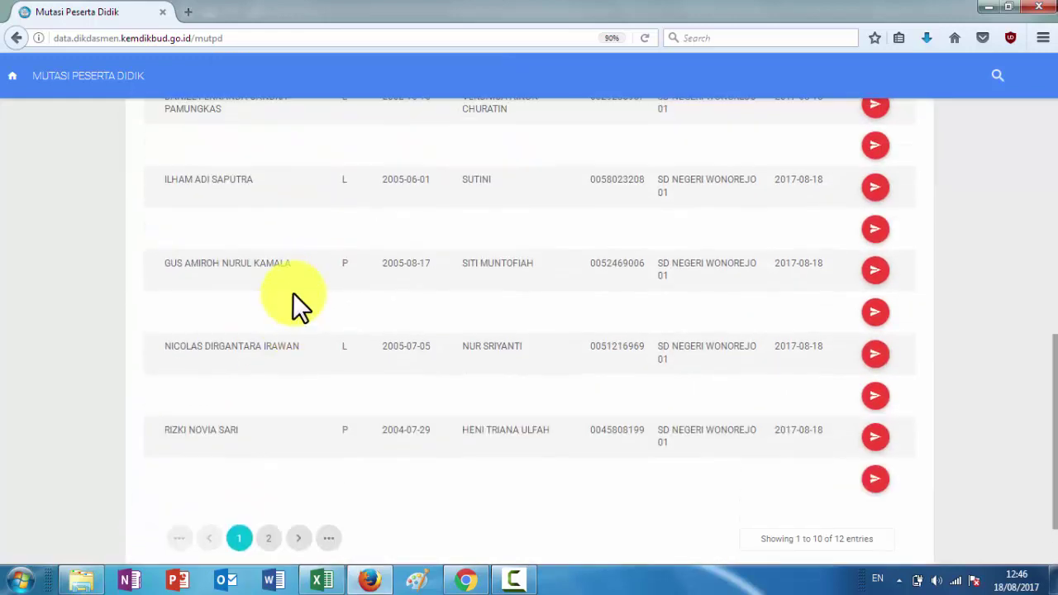
scroll(292, 292, up, 10)
click(274, 162)
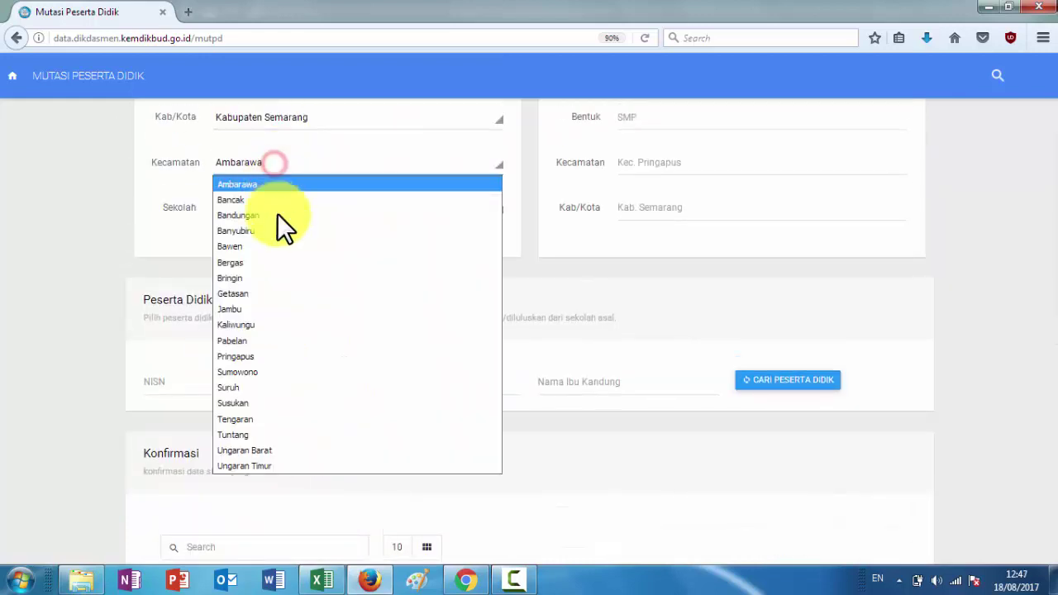
click(260, 355)
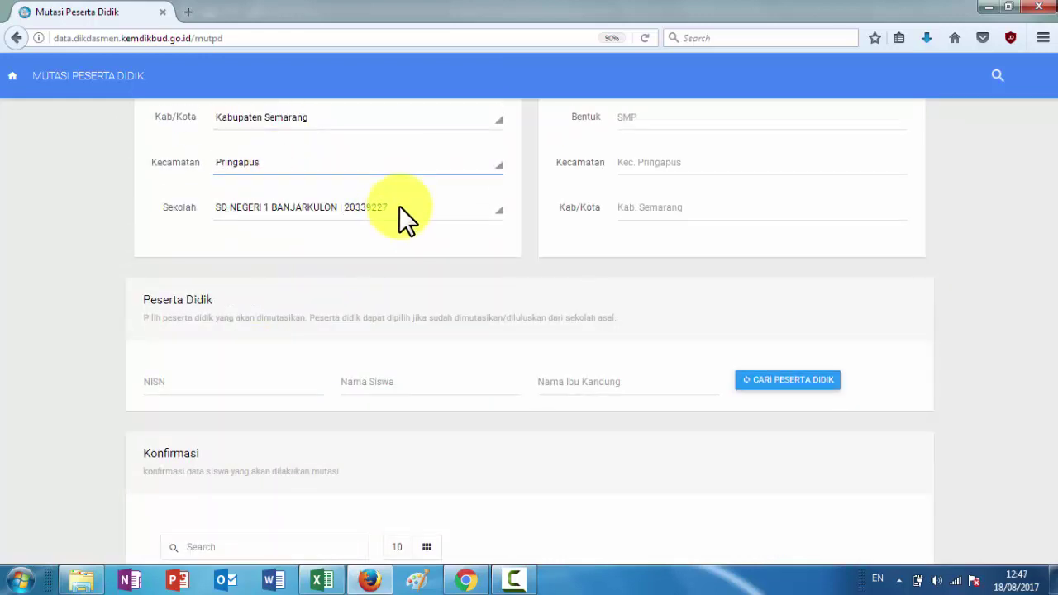
click(399, 207)
scroll(342, 364, down, 1)
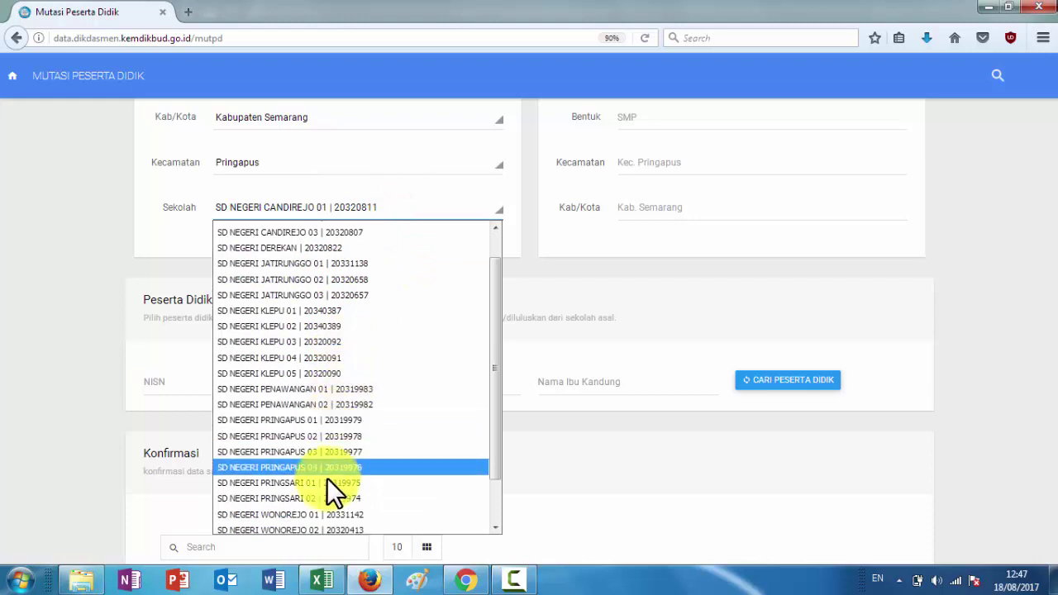
scroll(320, 478, down, 2)
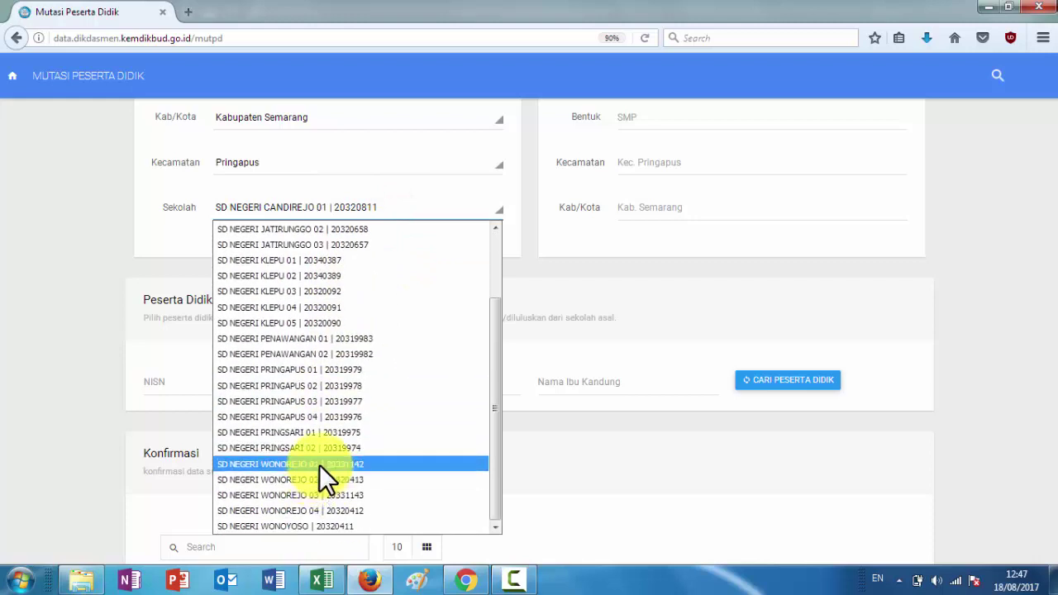
click(320, 464)
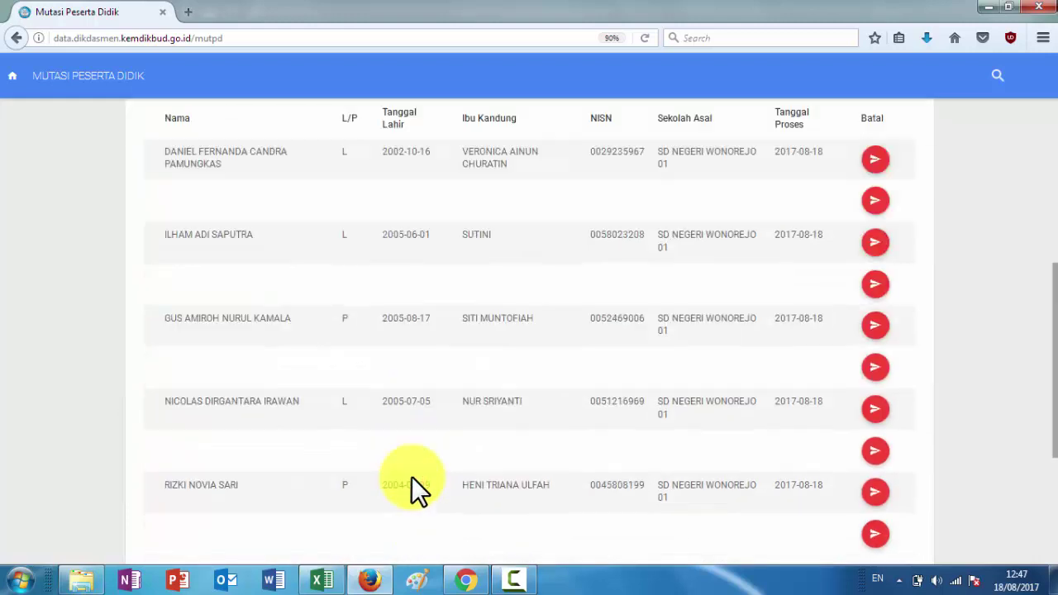
scroll(411, 487, down, 4)
click(339, 579)
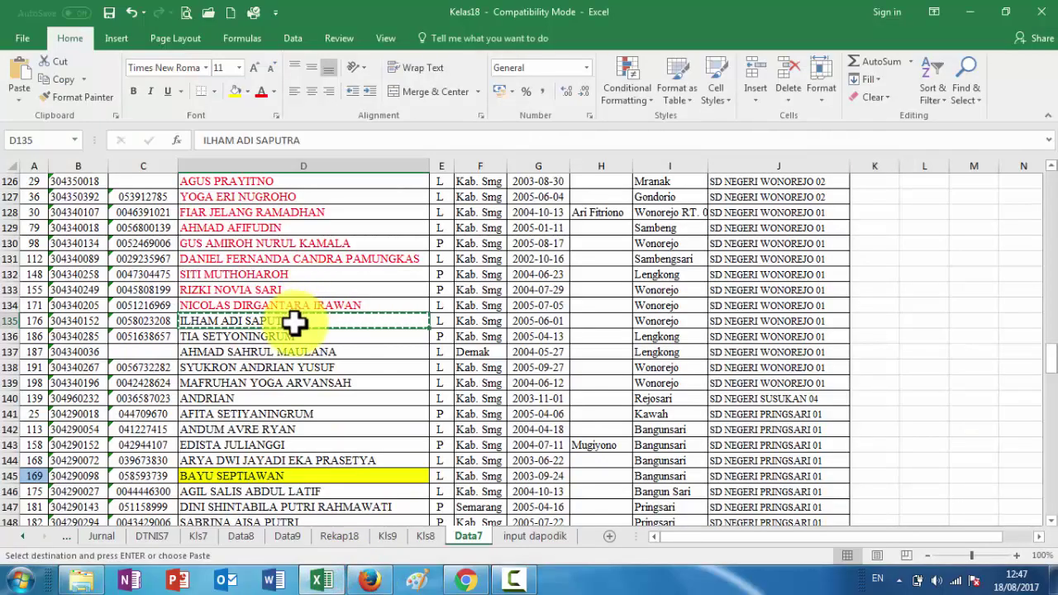
click(261, 91)
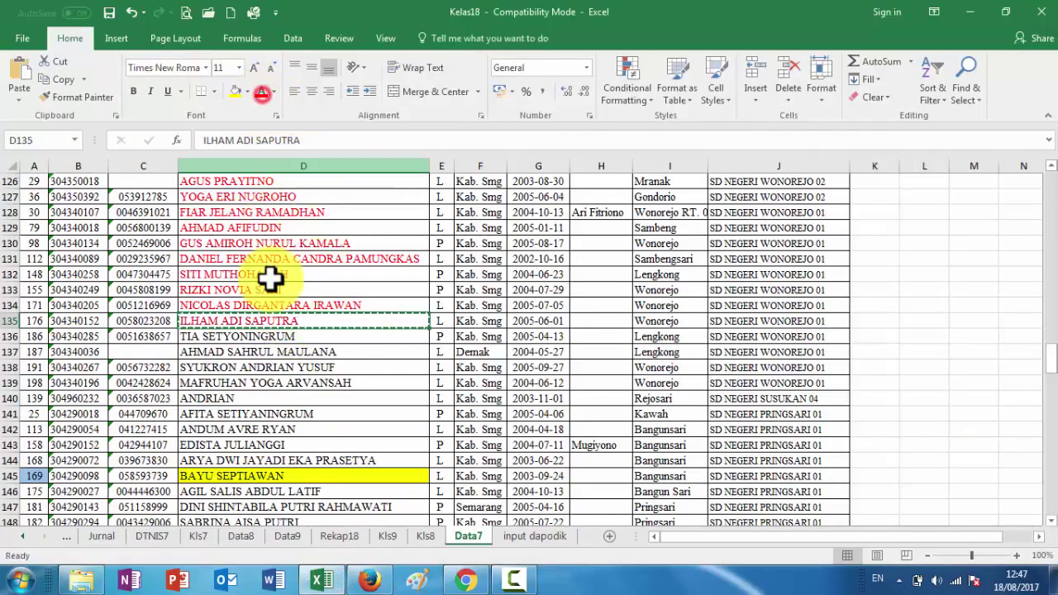
click(278, 335)
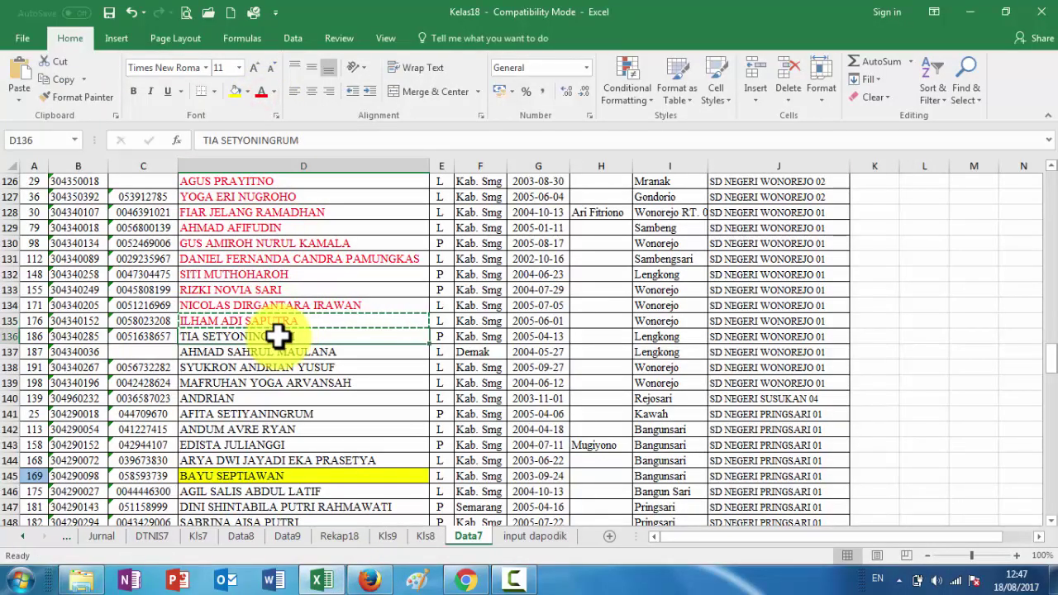
click(385, 579)
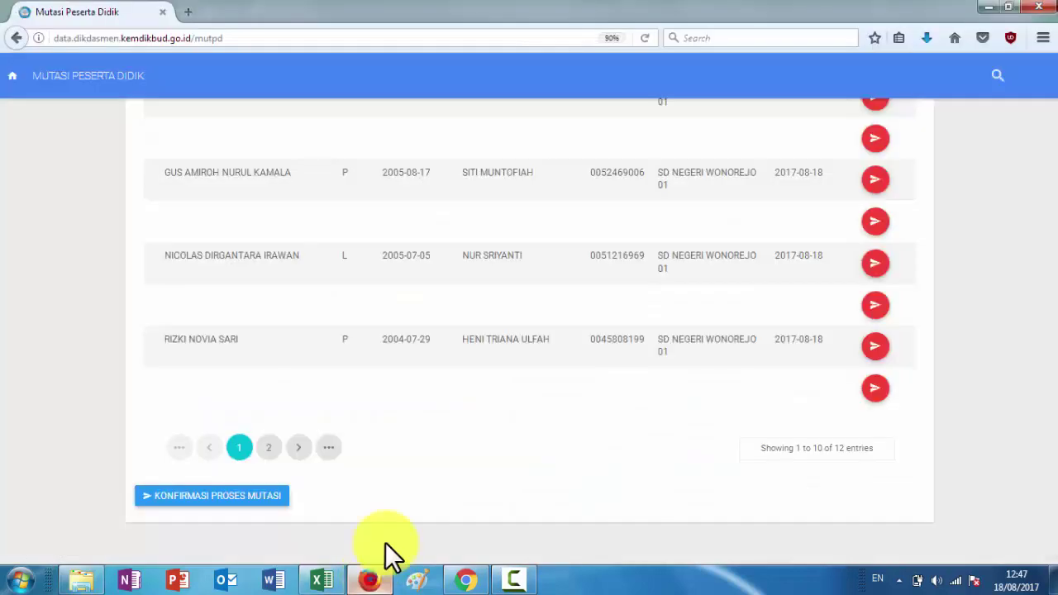
scroll(404, 339, up, 10)
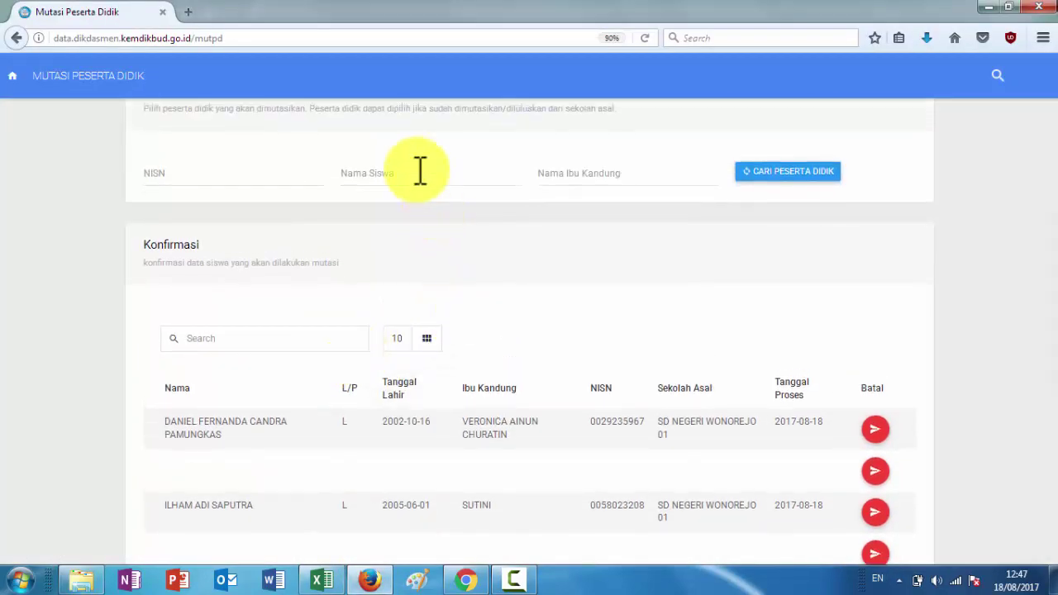
click(769, 174)
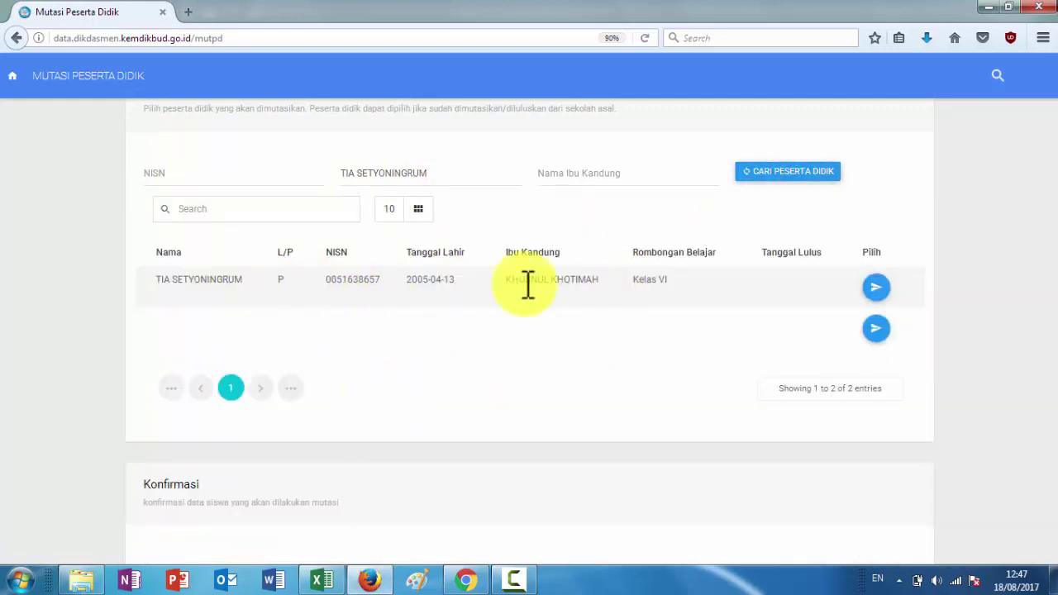
click(876, 287)
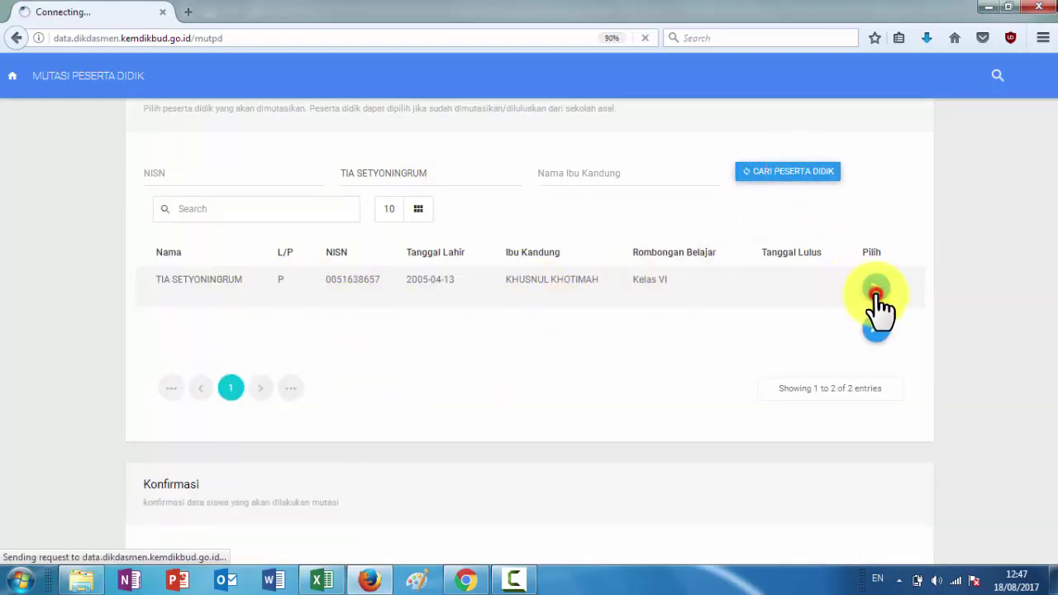
click(324, 581)
click(263, 93)
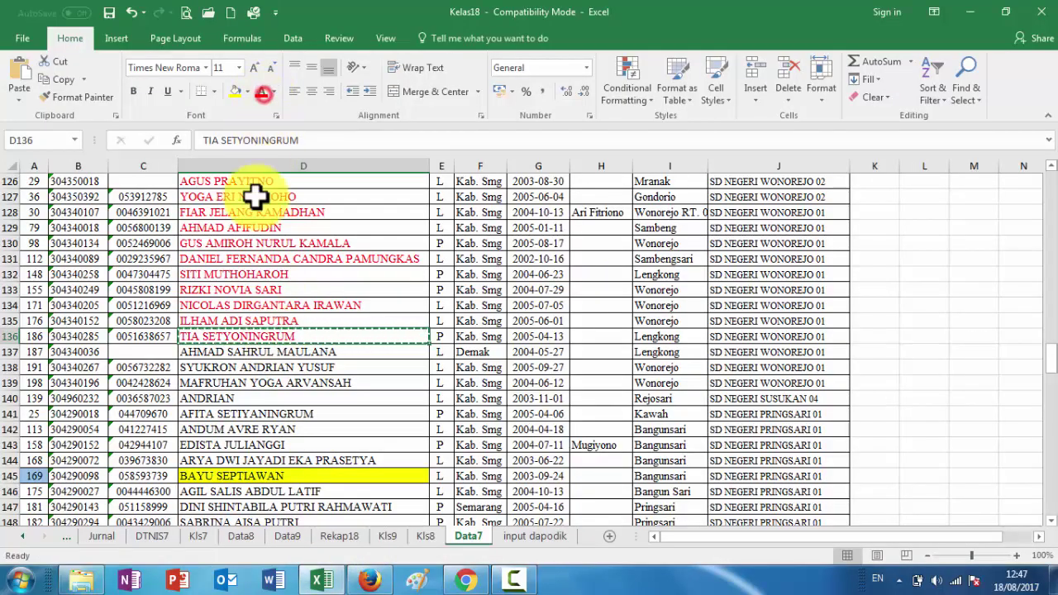
click(267, 354)
key(ctrl+c)
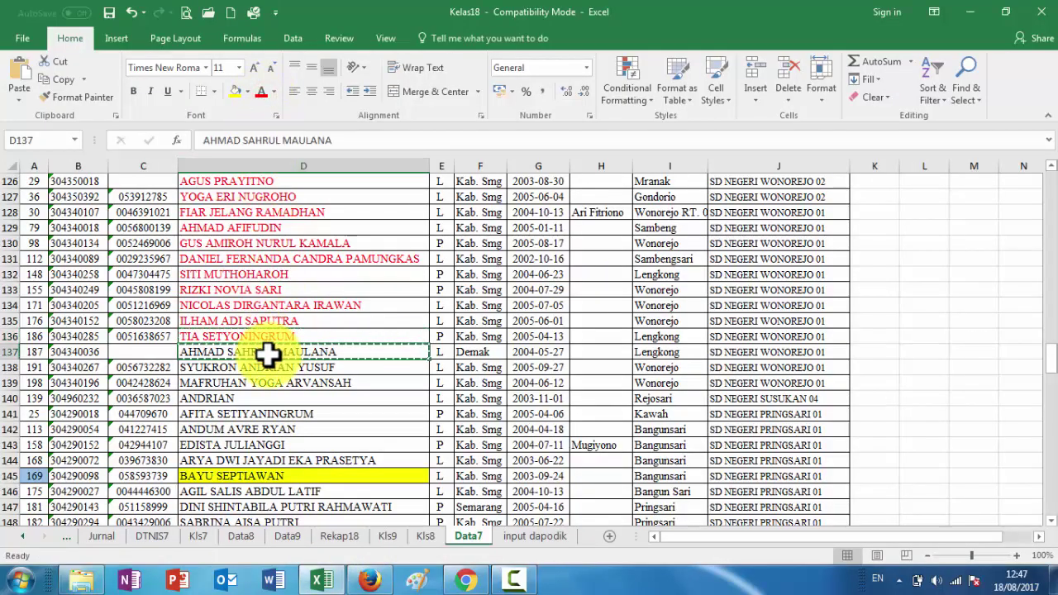
click(370, 581)
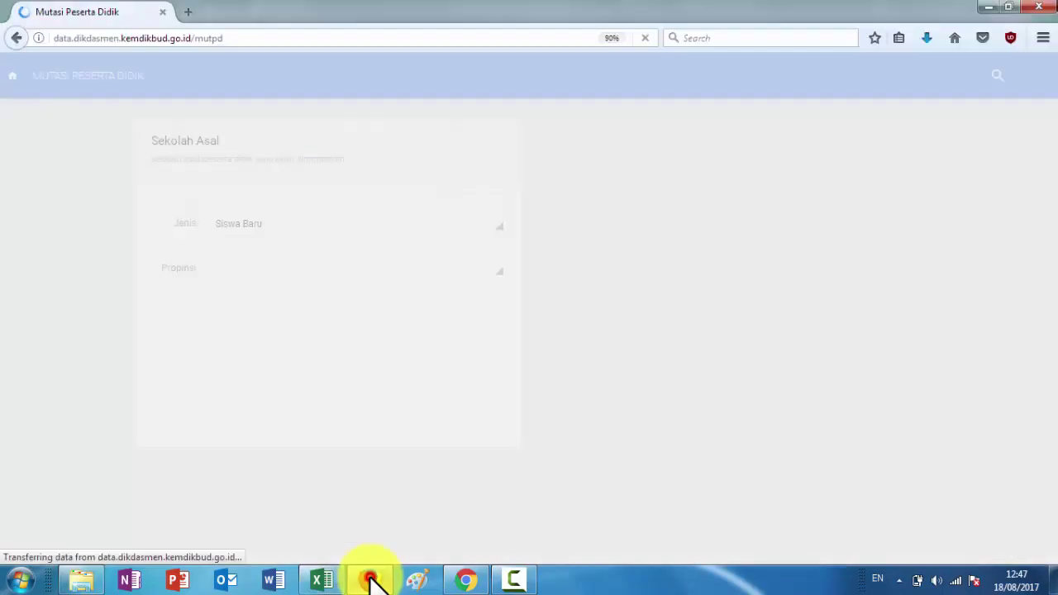
Set the origin to Jawa Tengah, Kabupaten Semarang, Pringapus, SD NEGERI WONOREJO 01
click(241, 269)
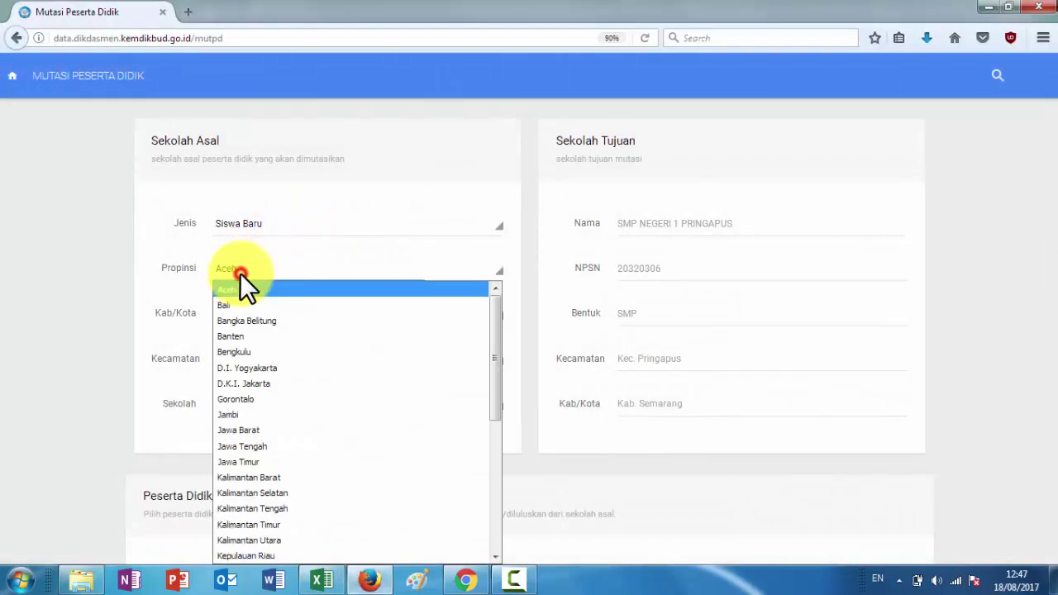
click(255, 440)
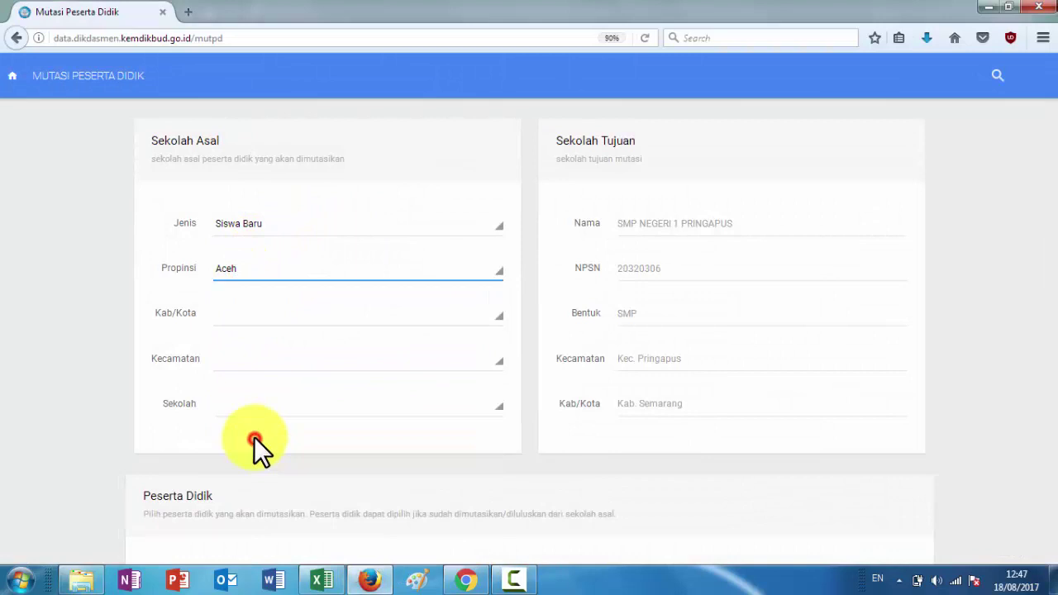
click(263, 314)
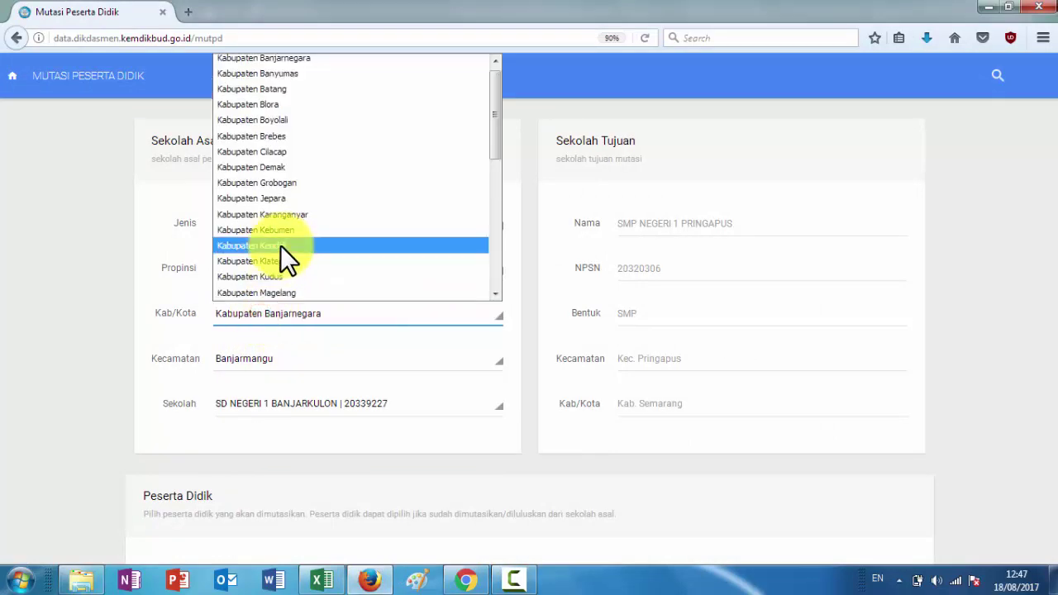
scroll(274, 233, down, 6)
click(293, 126)
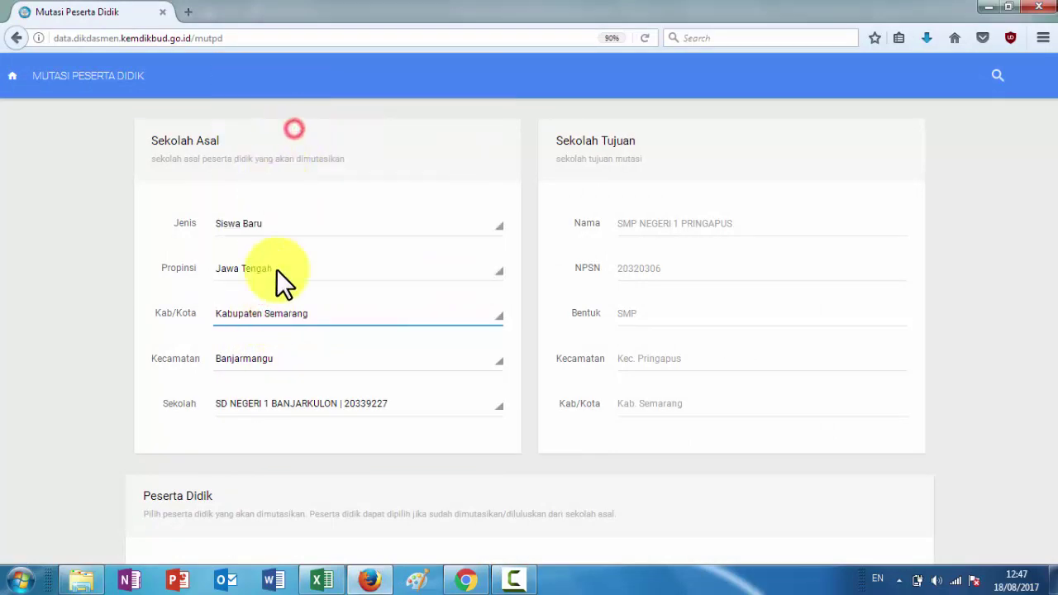
click(275, 361)
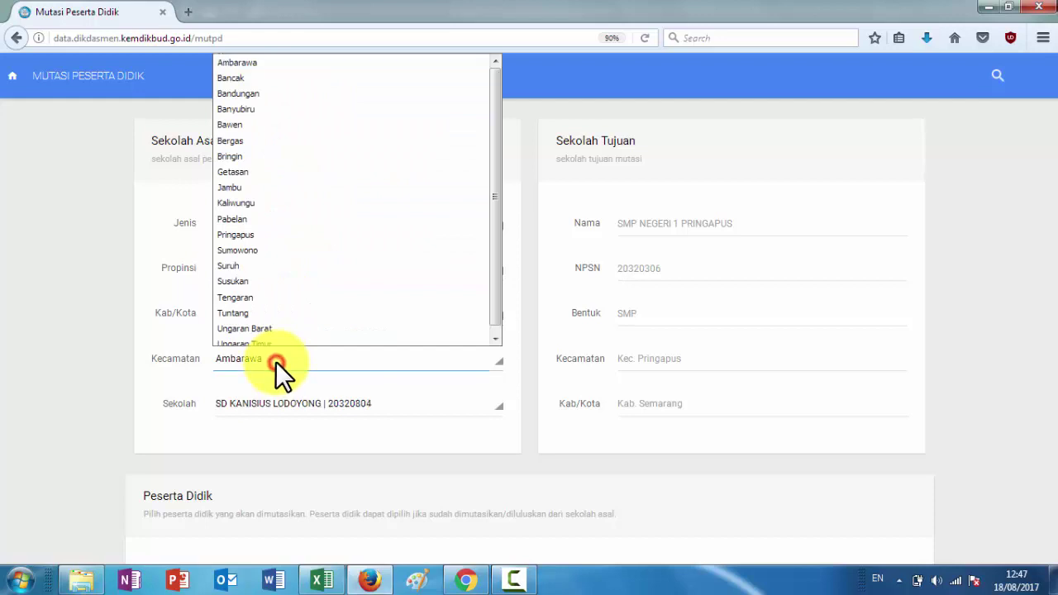
click(286, 236)
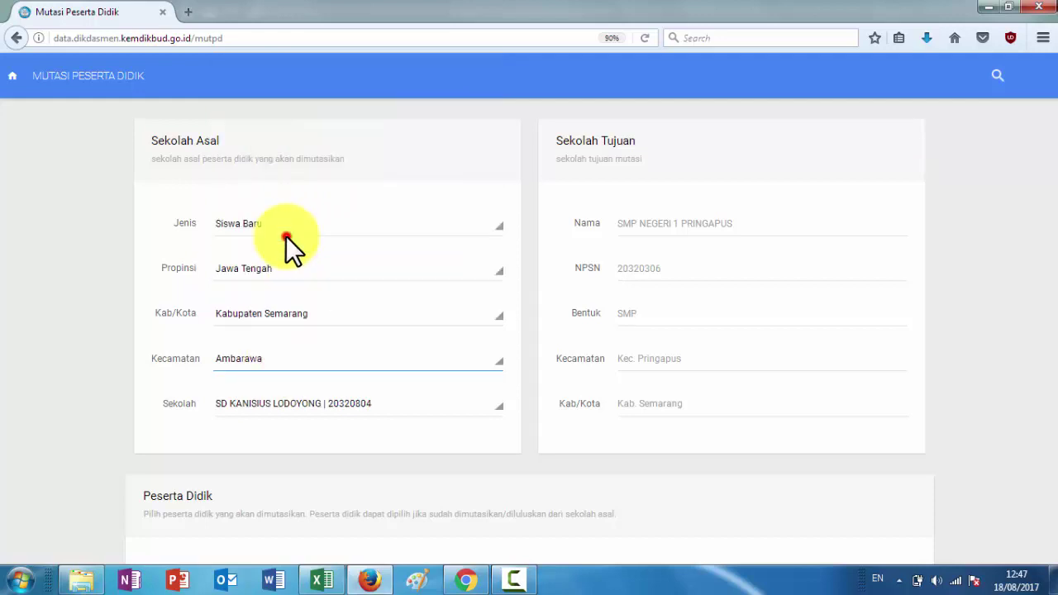
click(338, 403)
scroll(336, 347, down, 2)
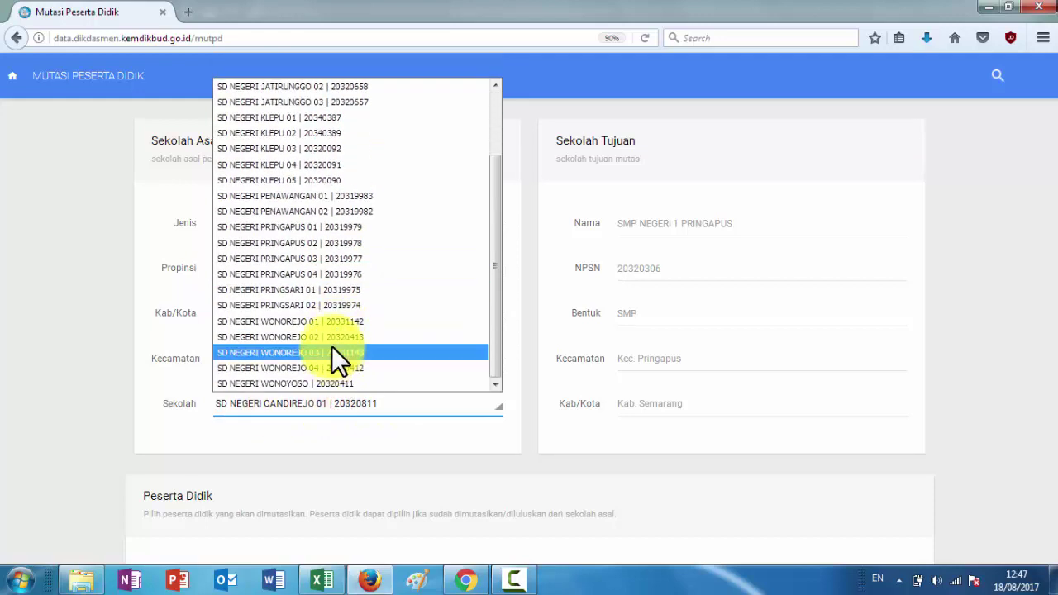
click(333, 320)
scroll(406, 446, down, 3)
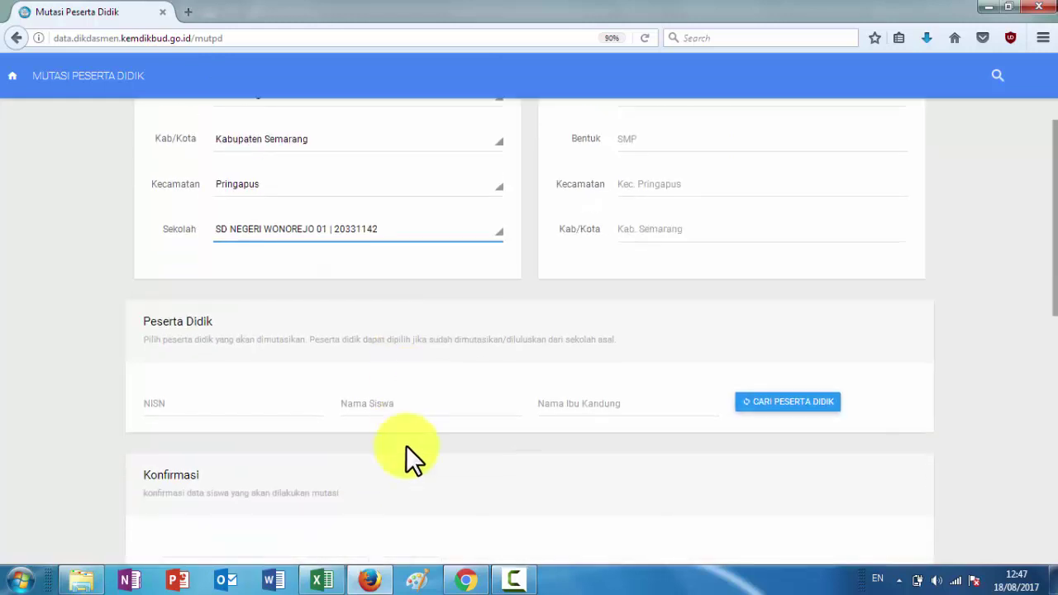
click(431, 378)
key(ctrl+v)
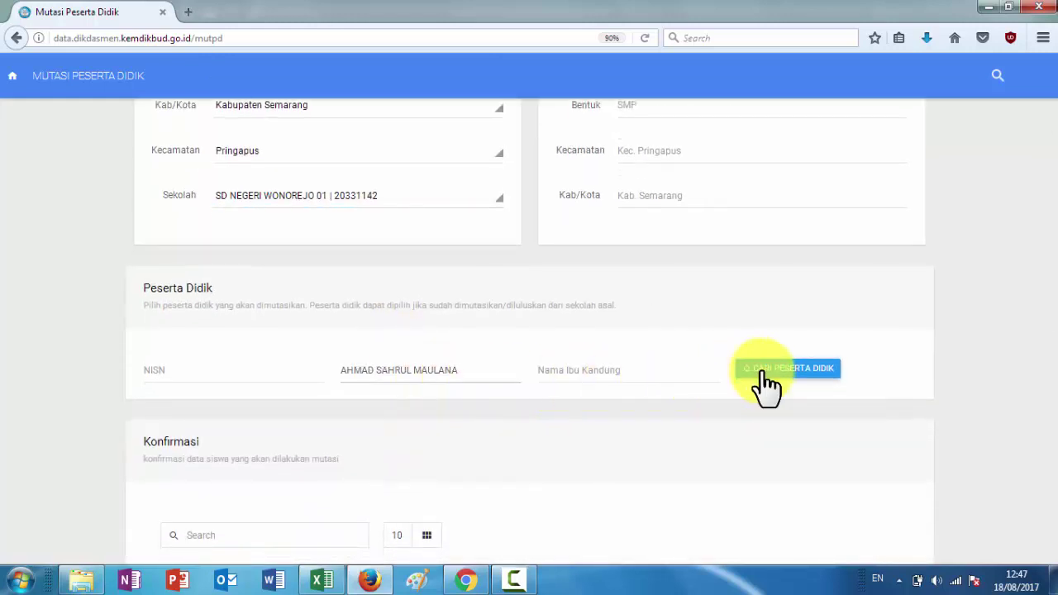
click(762, 369)
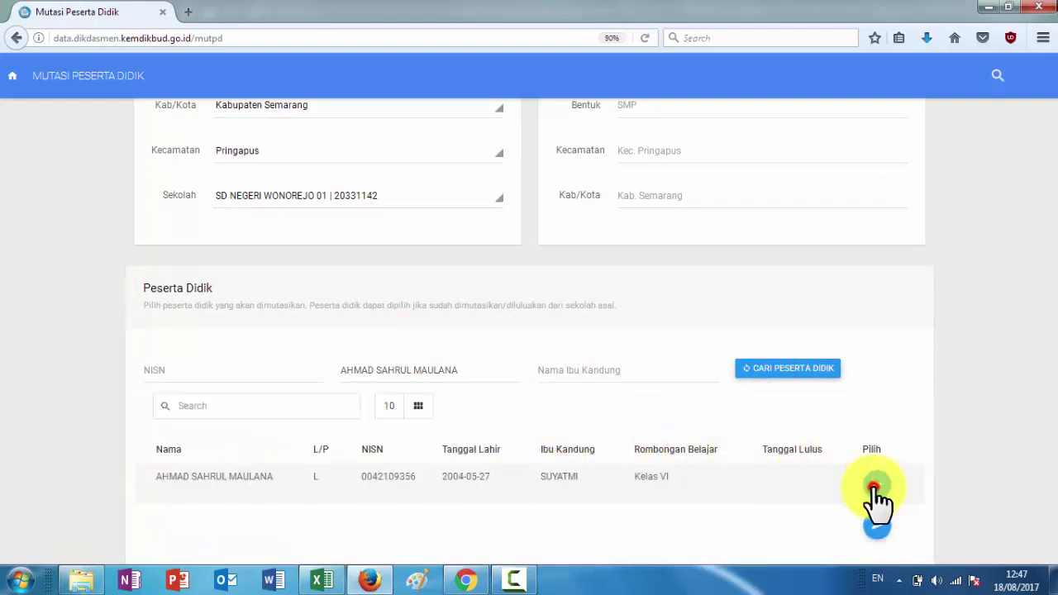
click(875, 488)
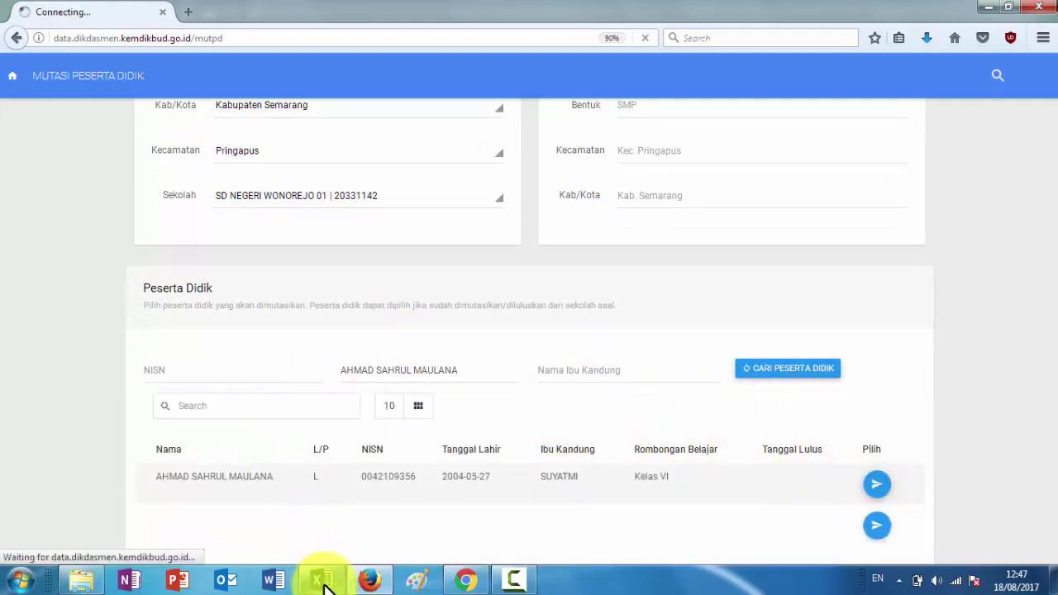
click(321, 581)
key(ctrl+c)
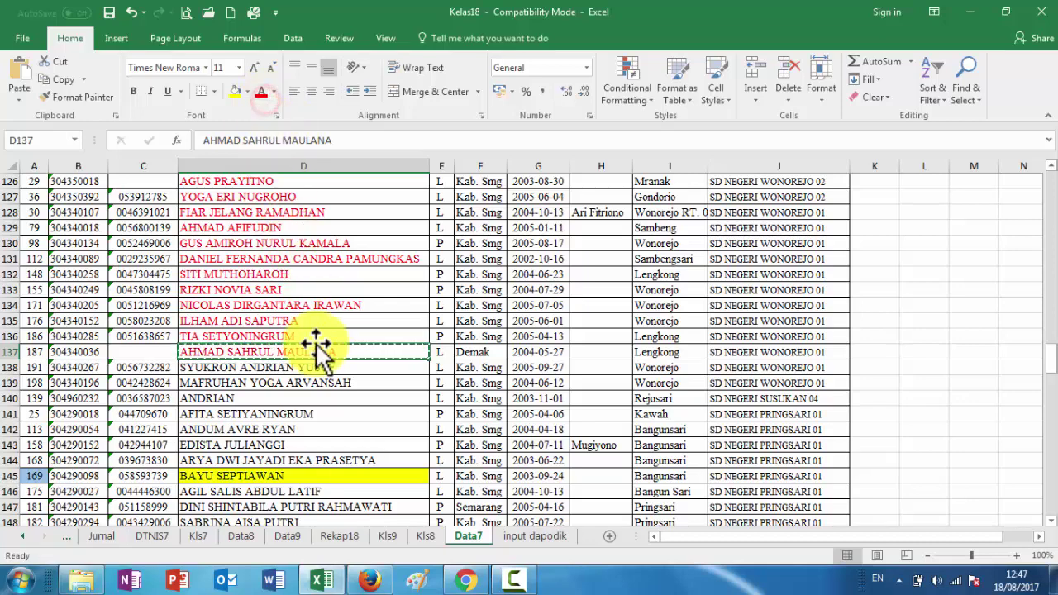
click(315, 366)
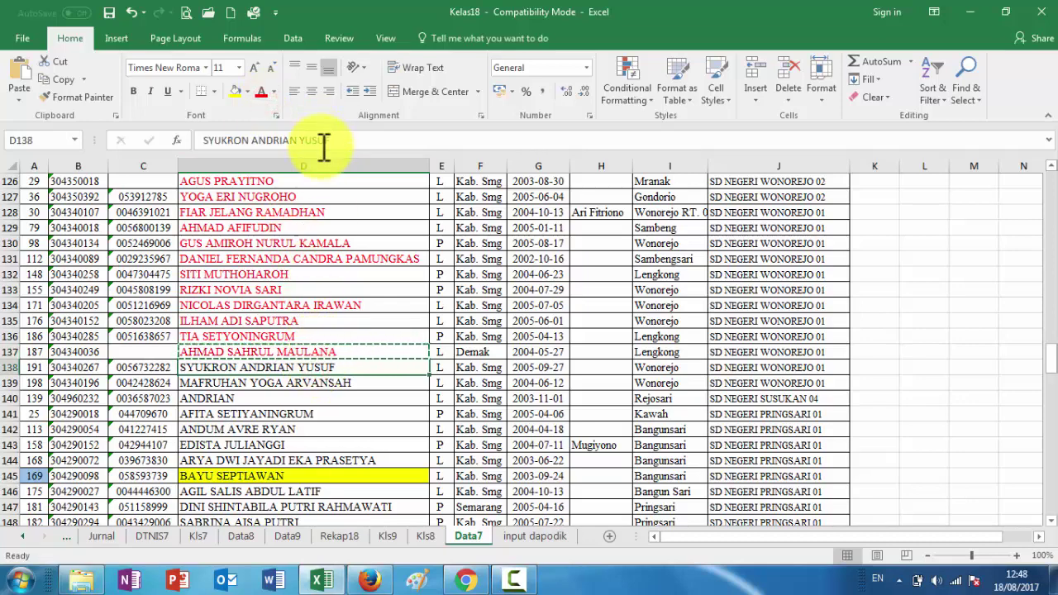
key(ctrl+c)
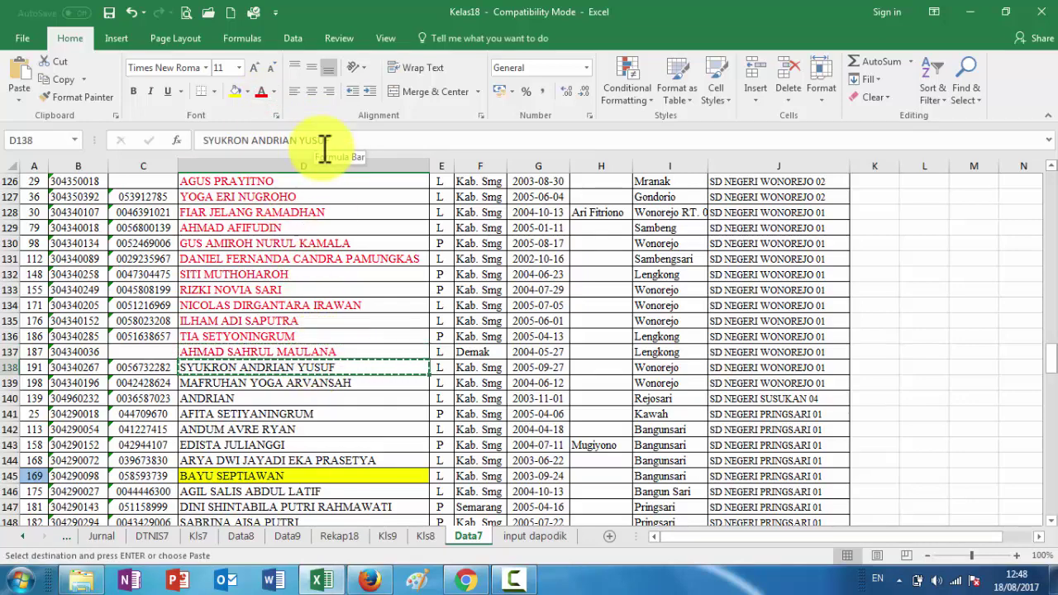
Back in Dapodik, set origin province Jawa Tengah and regency Kabupaten Semarang
click(370, 581)
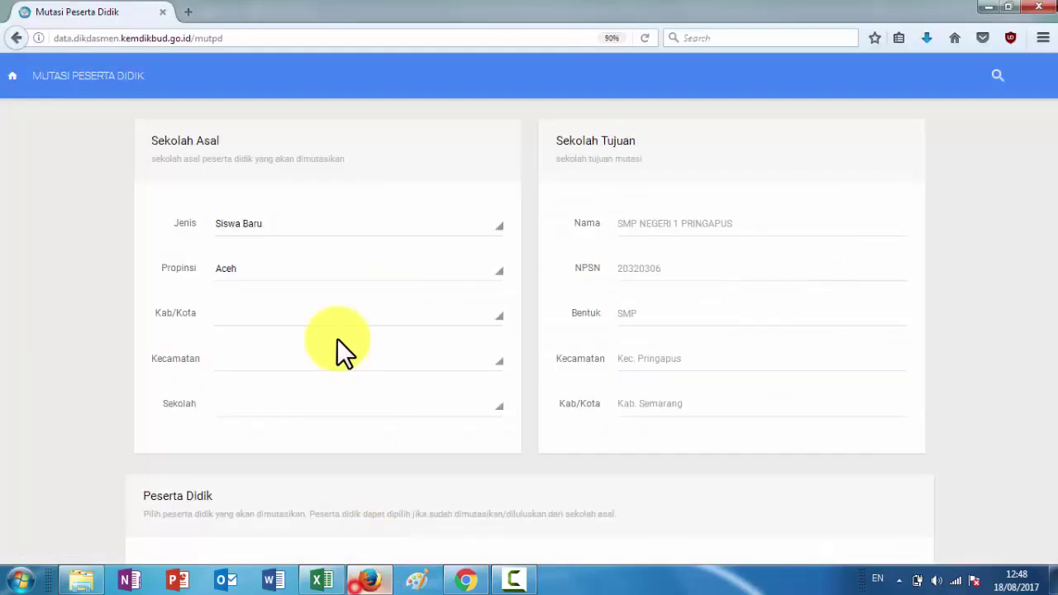
click(251, 266)
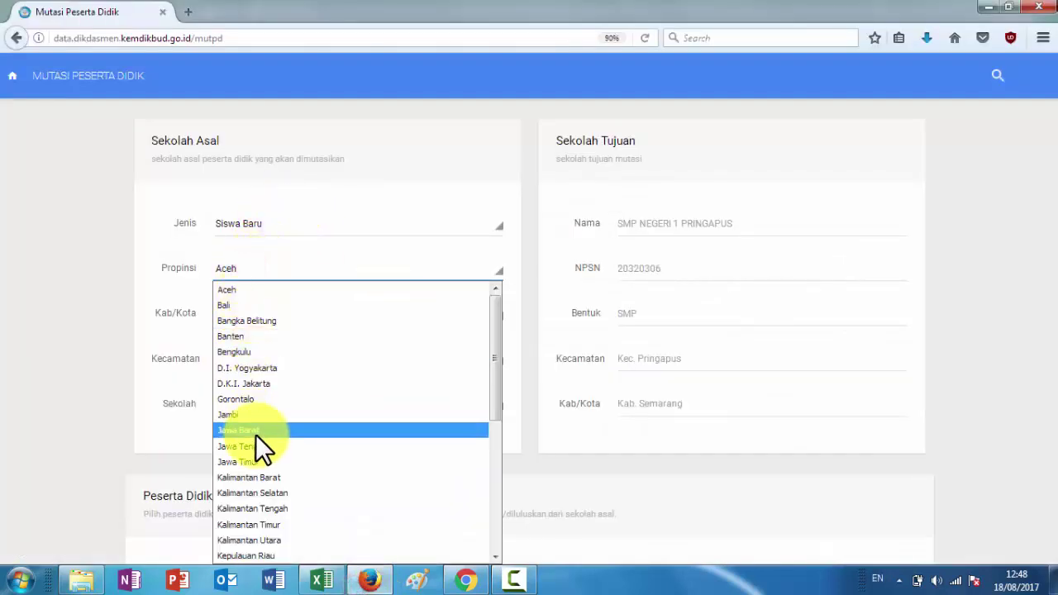
click(256, 445)
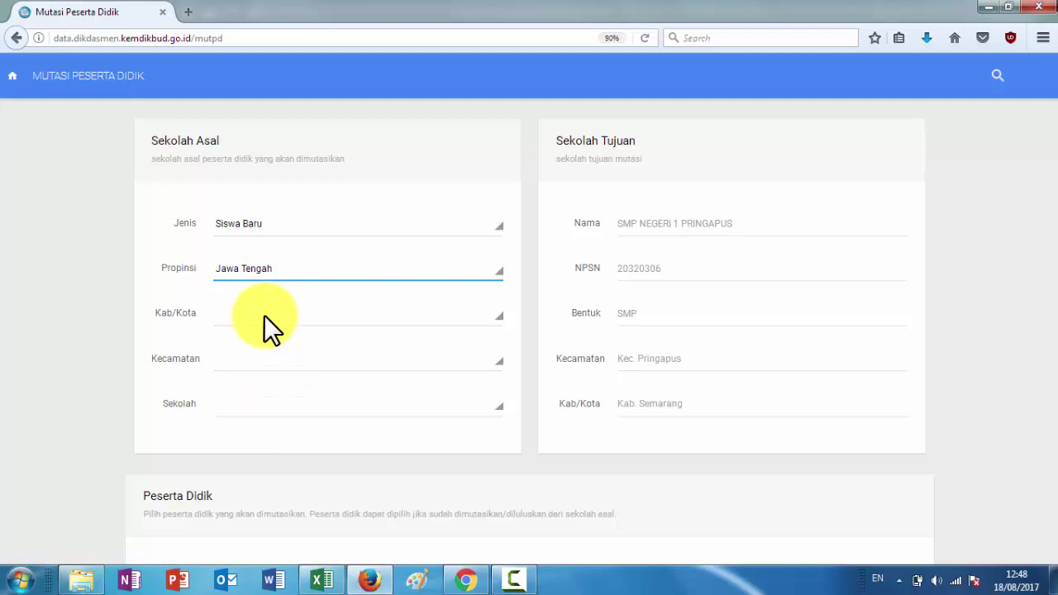
click(264, 315)
scroll(275, 213, down, 6)
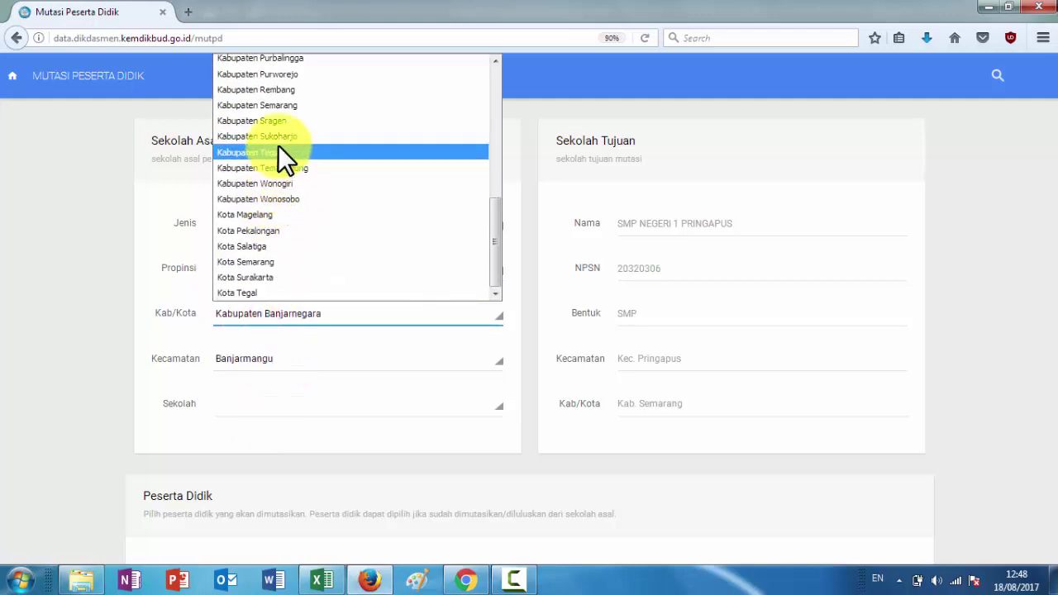
click(282, 108)
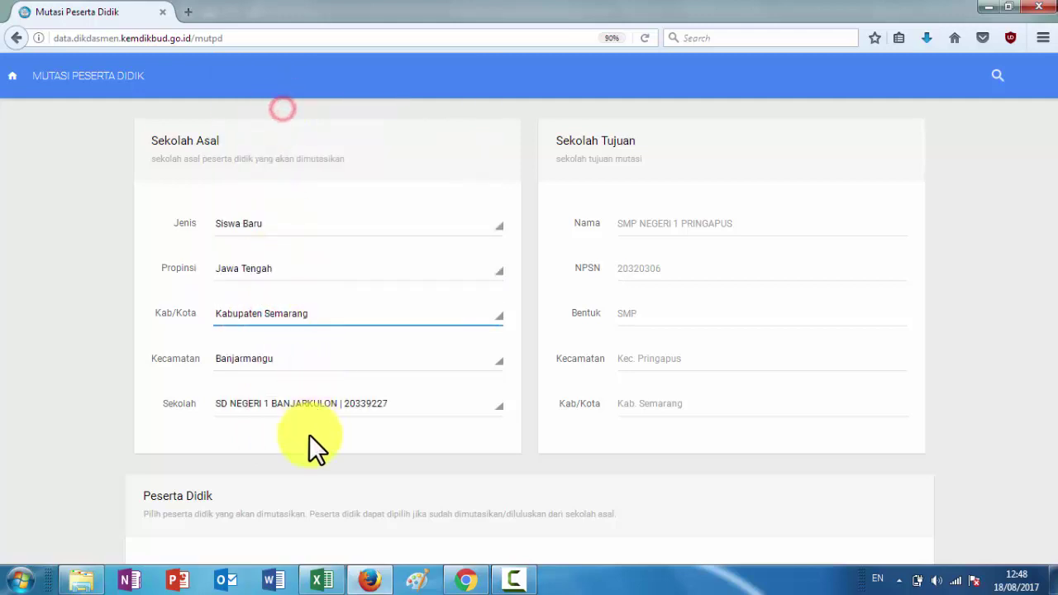
Choose Pringapus as district and SD NEGERI WONOREJO 01 as the origin school
click(277, 401)
click(254, 439)
click(272, 358)
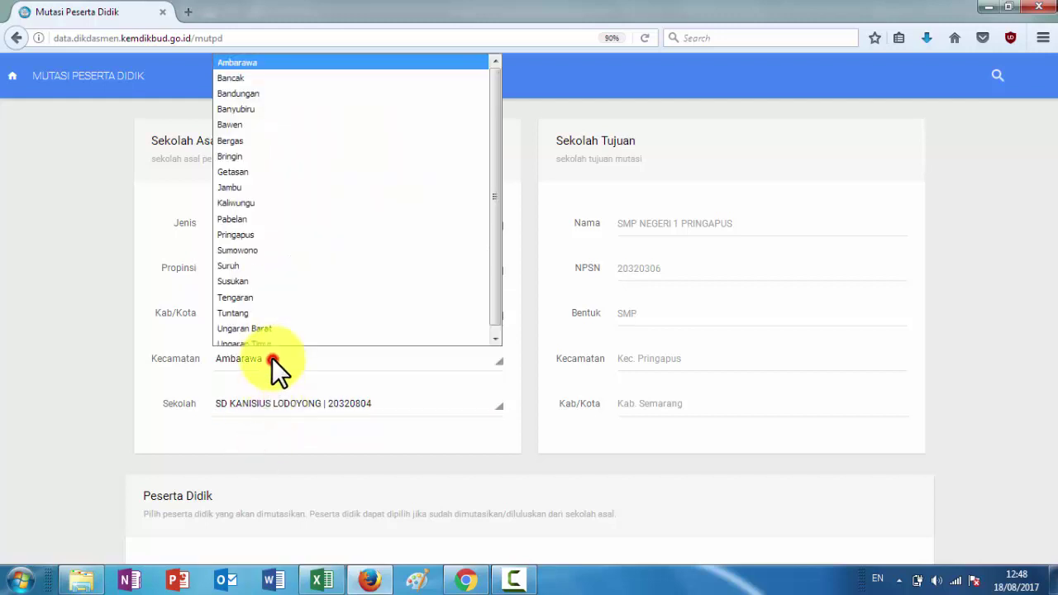
click(248, 224)
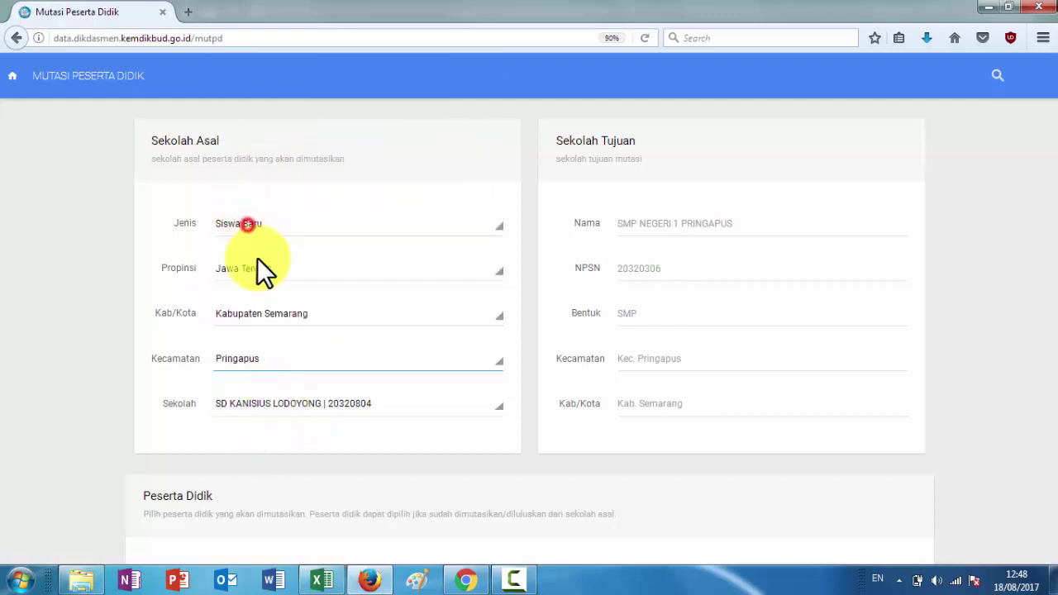
click(298, 403)
scroll(312, 337, down, 2)
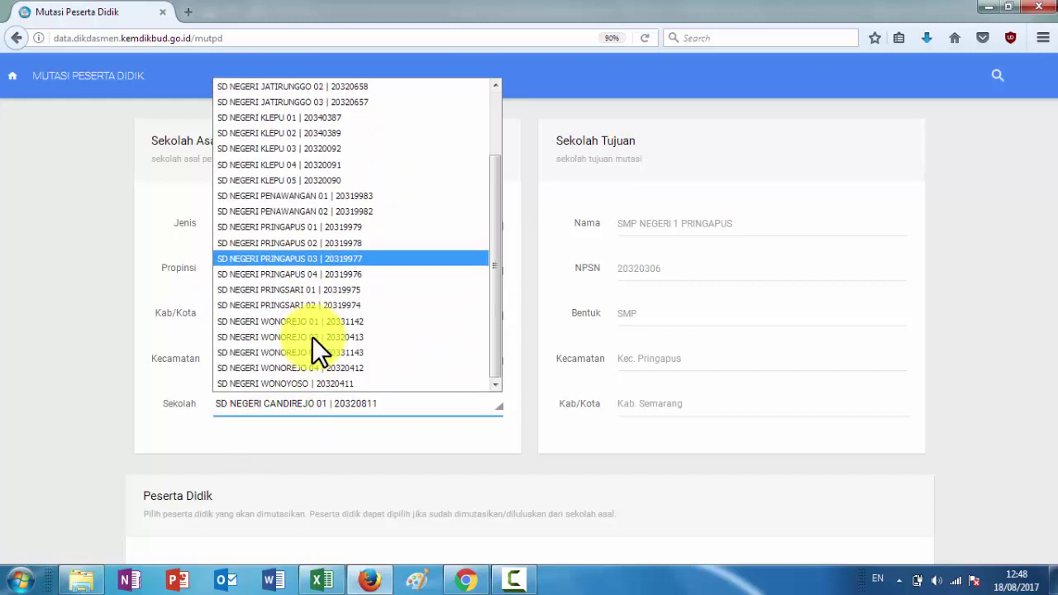
click(315, 323)
Paste the copied student name into Nama Siswa and search for the student
scroll(499, 443, down, 3)
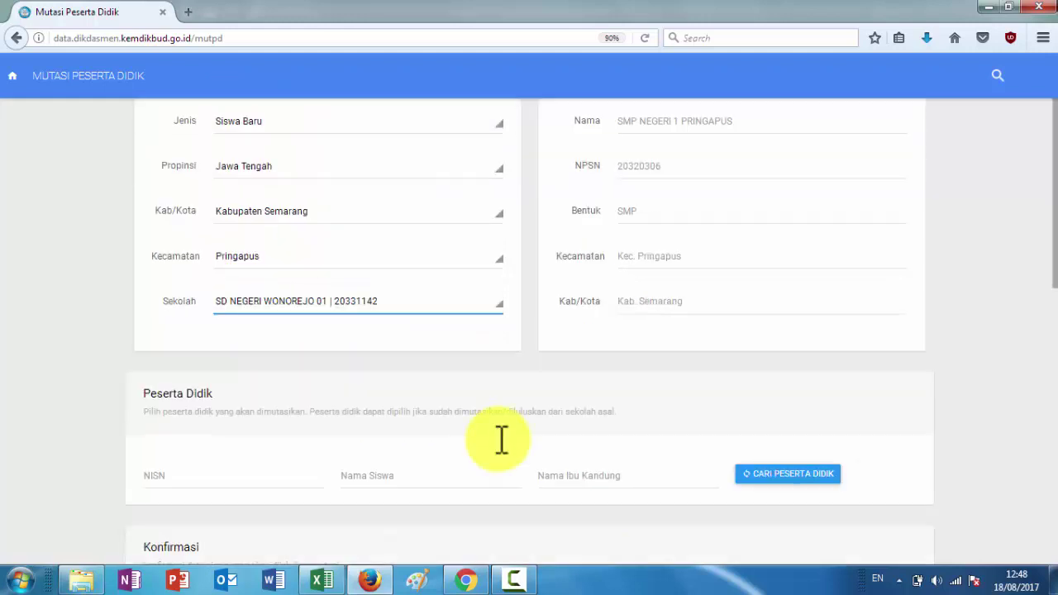
click(436, 369)
key(ctrl+v)
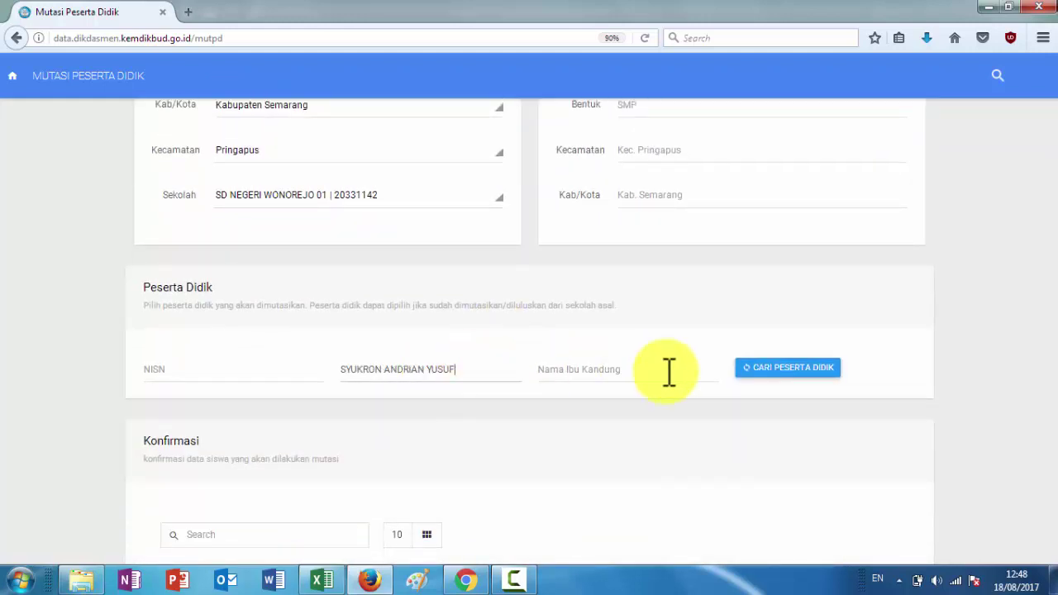
click(758, 376)
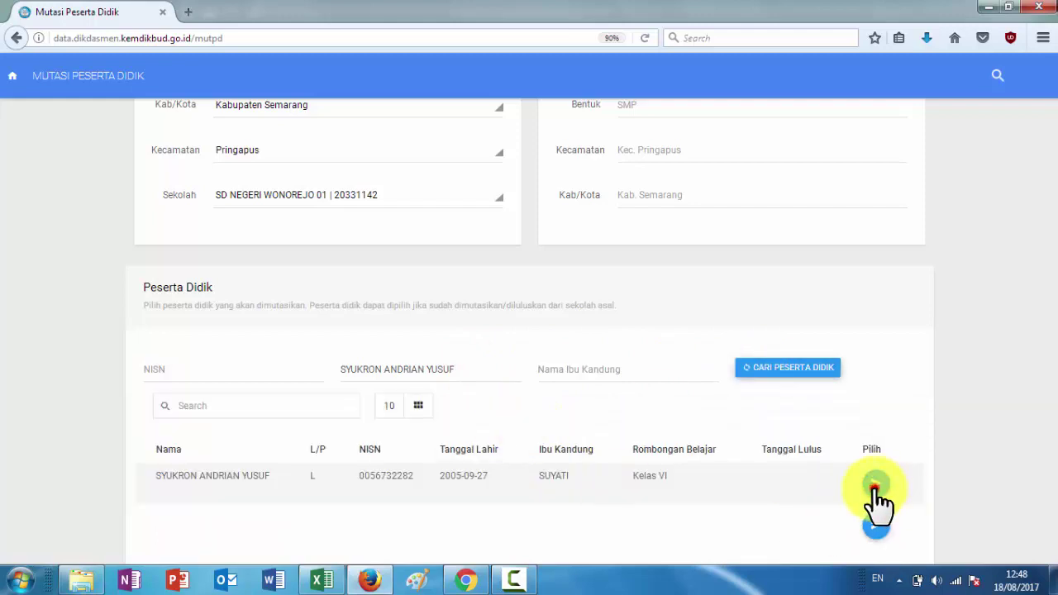
Colour the D138 name red in the Excel class list and copy the D139 name
click(331, 576)
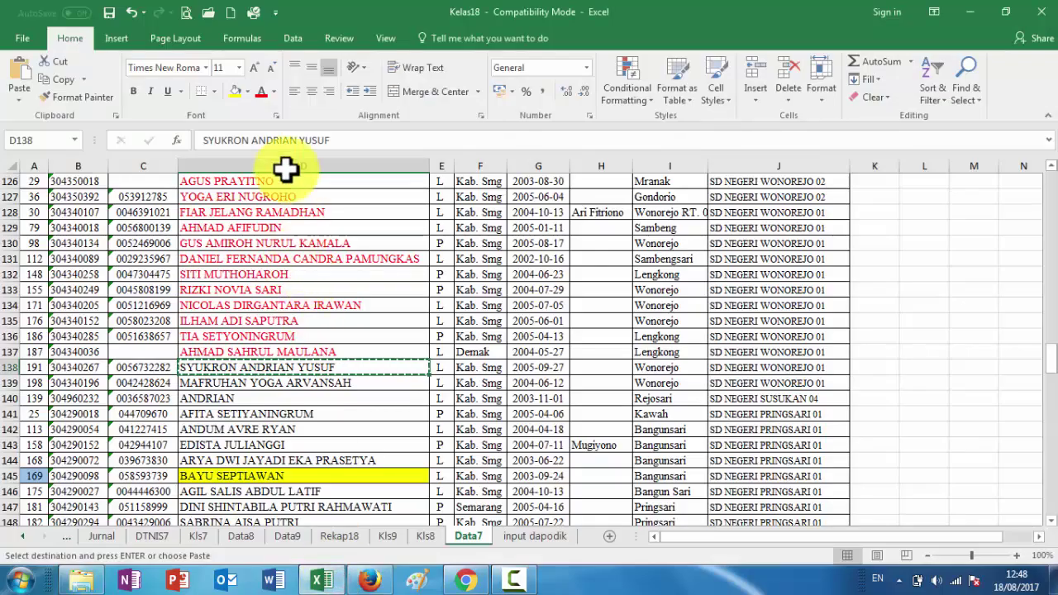
click(261, 93)
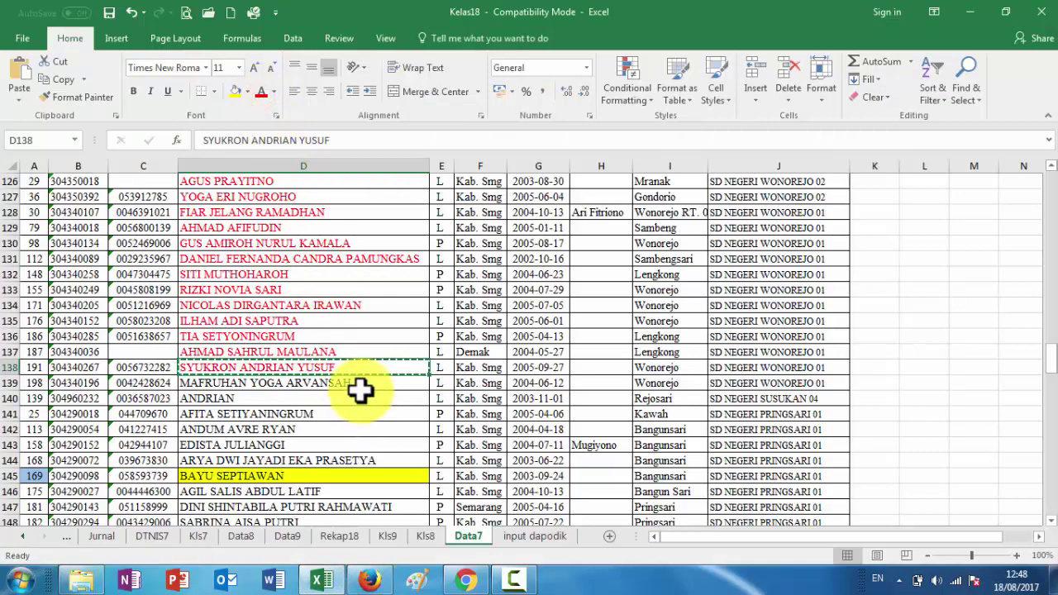
click(360, 386)
key(ctrl+c)
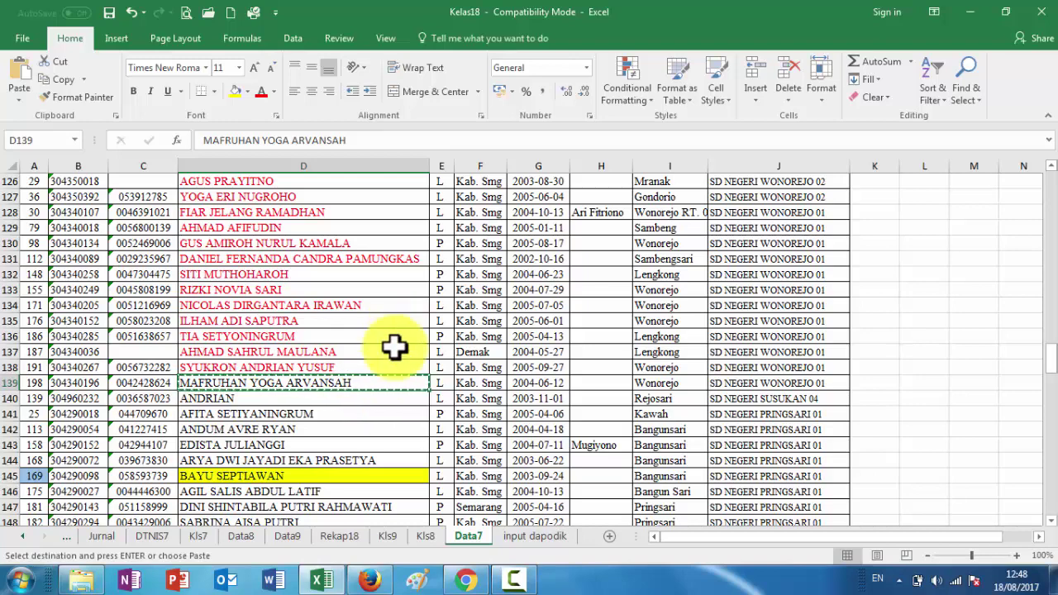
Set the origin to Jawa Tengah, Kabupaten Semarang, Pringapus, school SD NEGERI WONOREJO 01
click(369, 581)
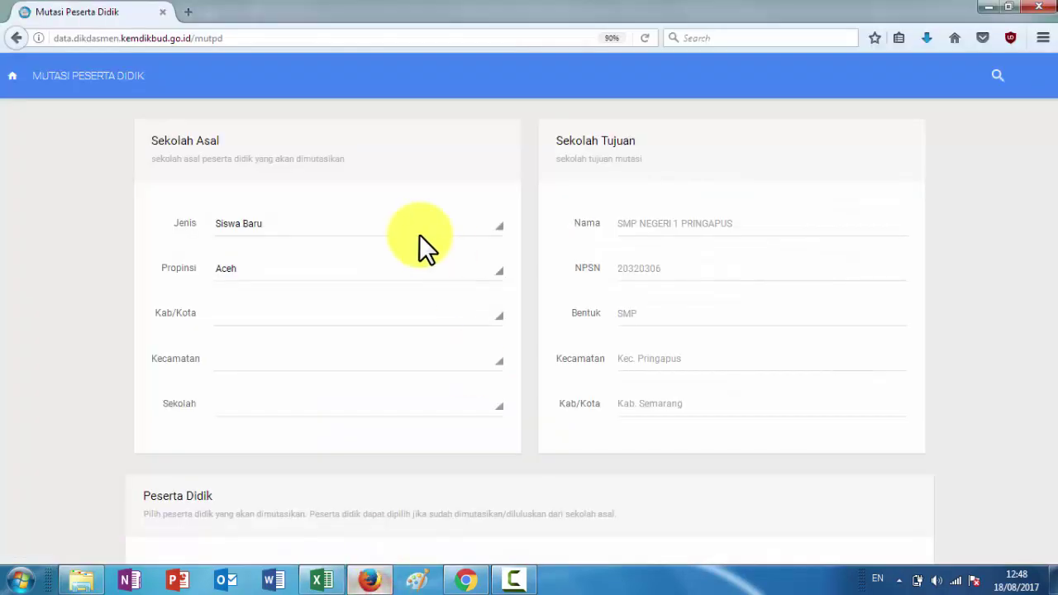
click(336, 269)
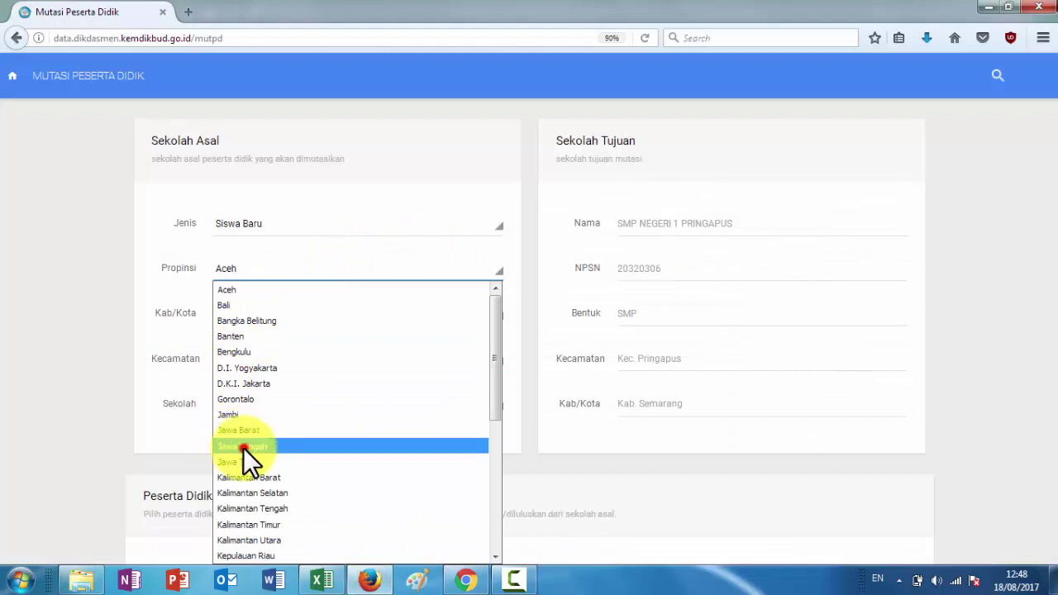
click(244, 448)
click(284, 316)
scroll(330, 265, down, 7)
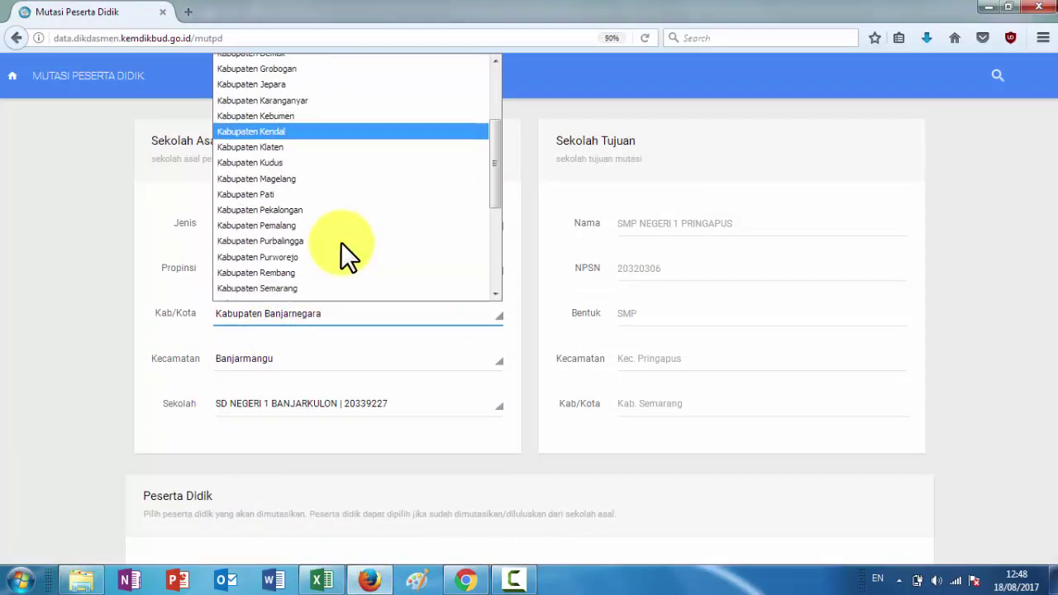
click(288, 126)
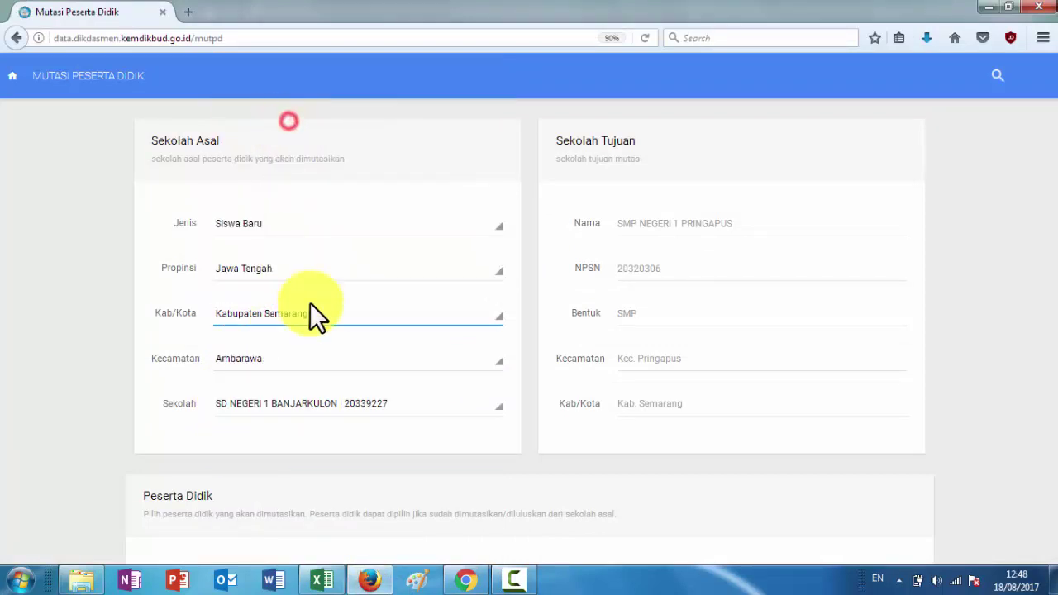
click(303, 361)
click(303, 228)
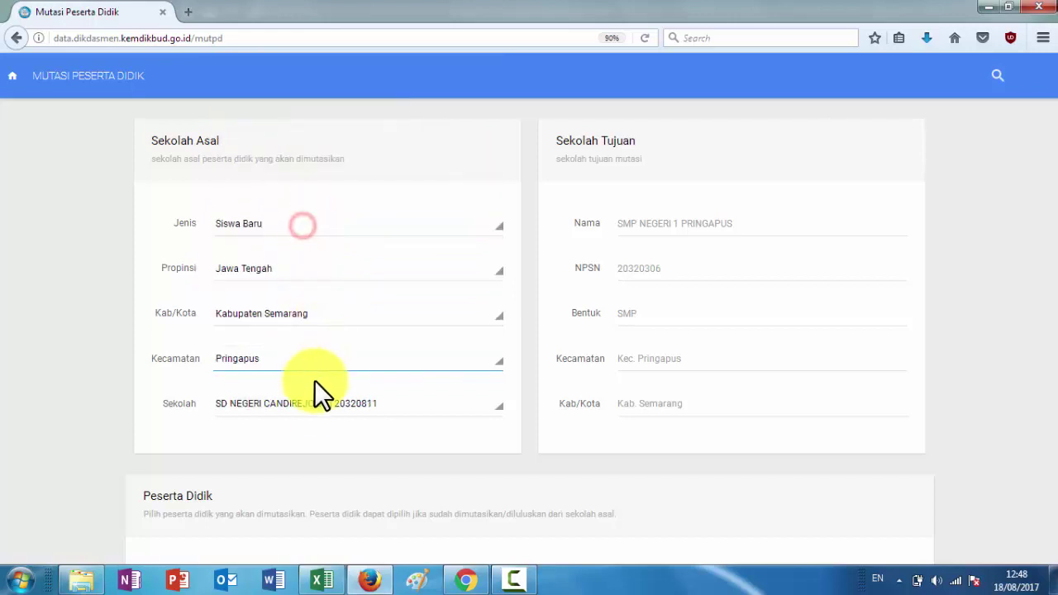
click(315, 404)
scroll(336, 353, down, 2)
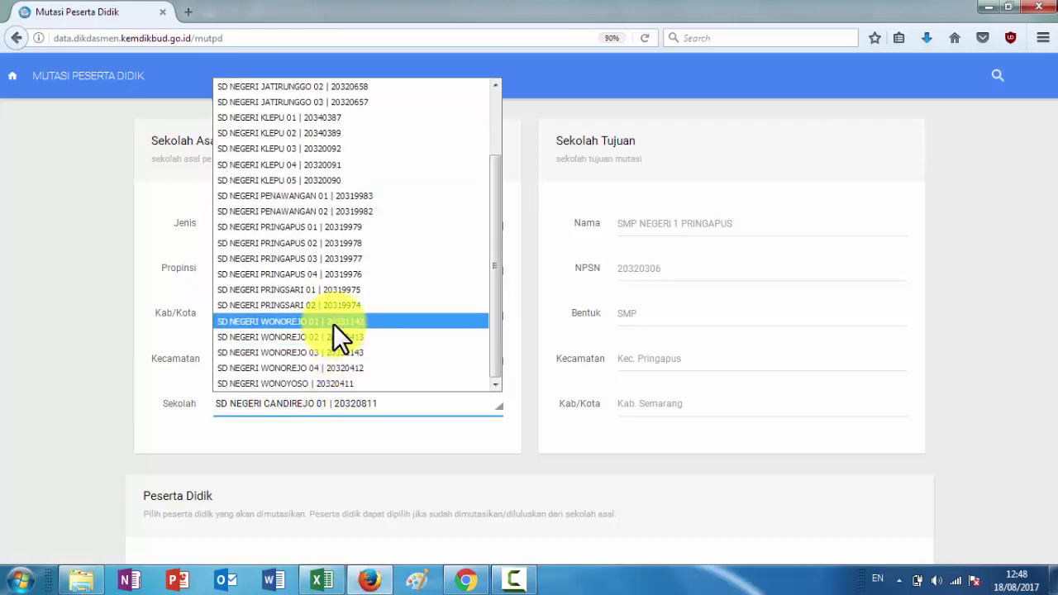
click(334, 323)
Paste the copied student's name into Nama Siswa, search, and pick the found student
scroll(501, 421, down, 5)
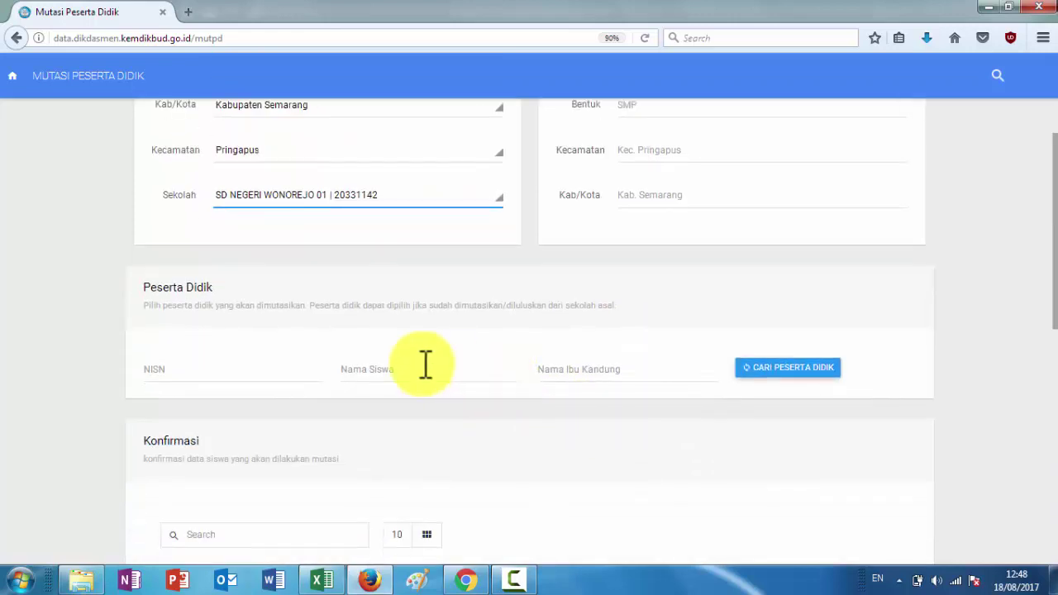
click(424, 364)
key(ctrl+v)
click(756, 368)
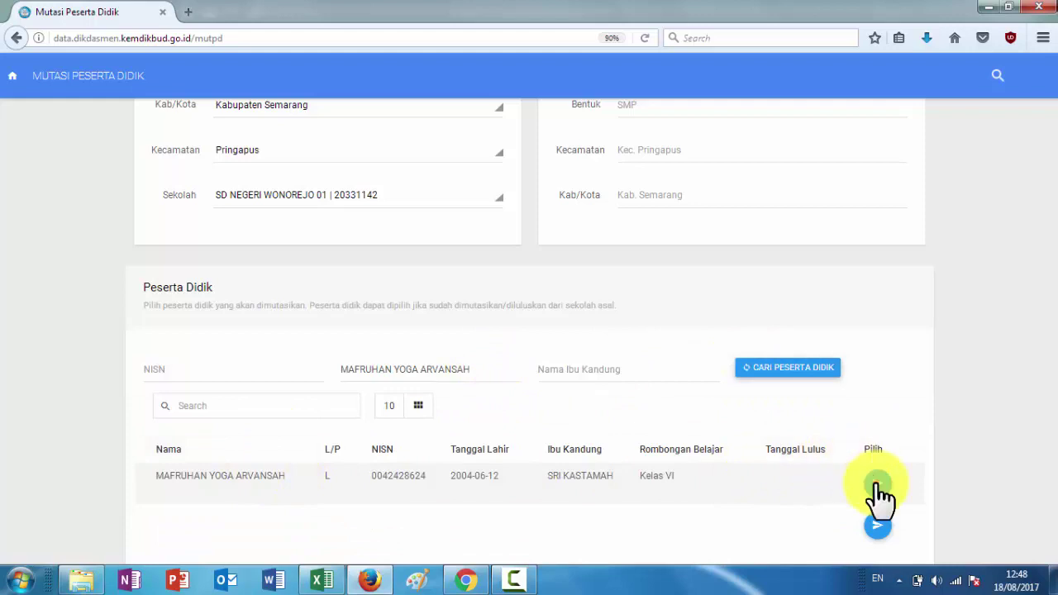
click(877, 484)
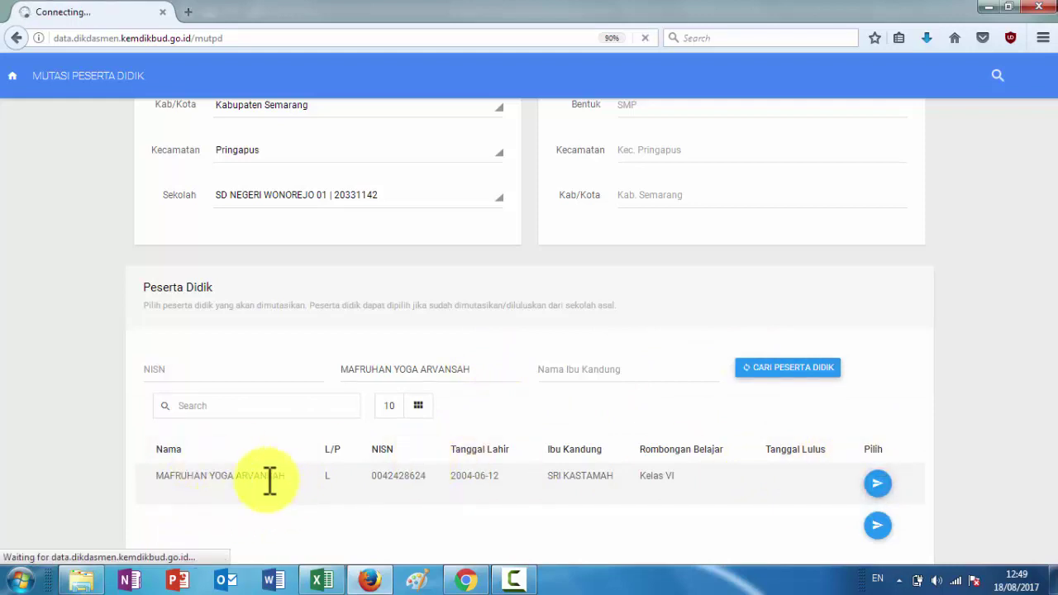
scroll(393, 458, down, 3)
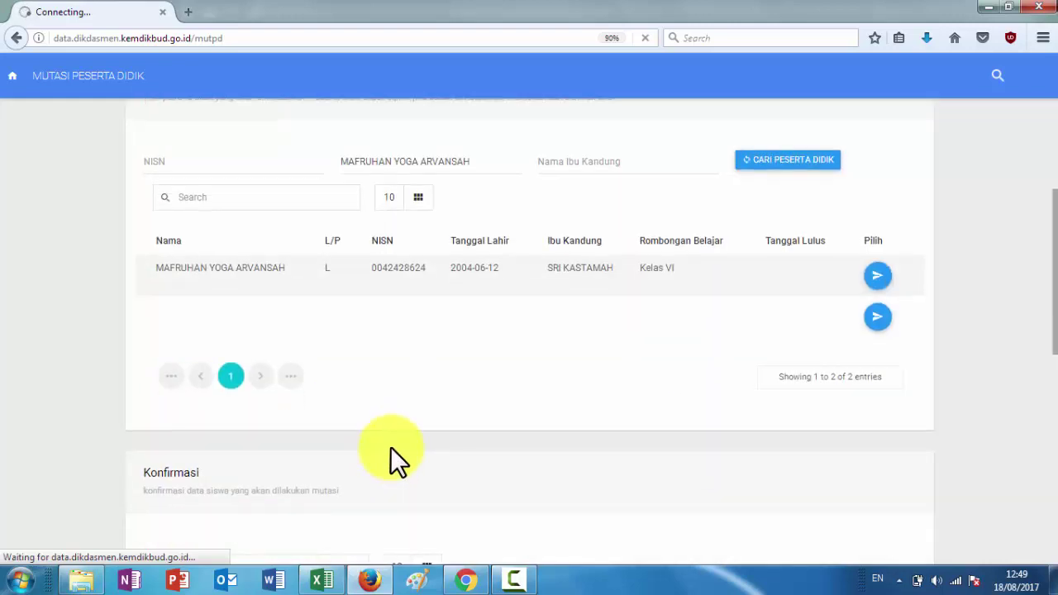
click(322, 581)
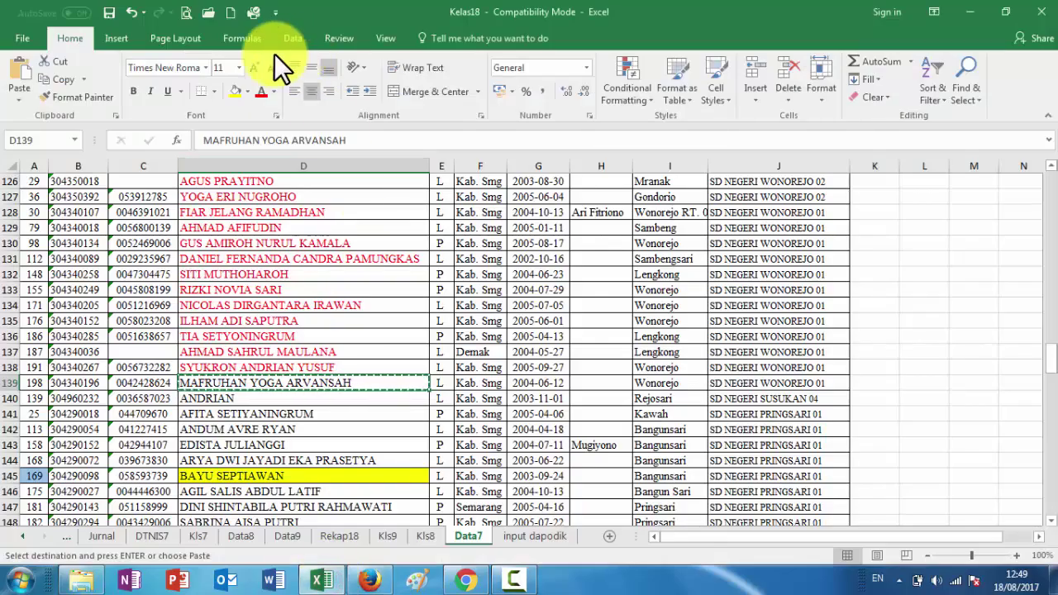
Copy the next student's name from cell D140 and go back to the Dapodik page
click(239, 400)
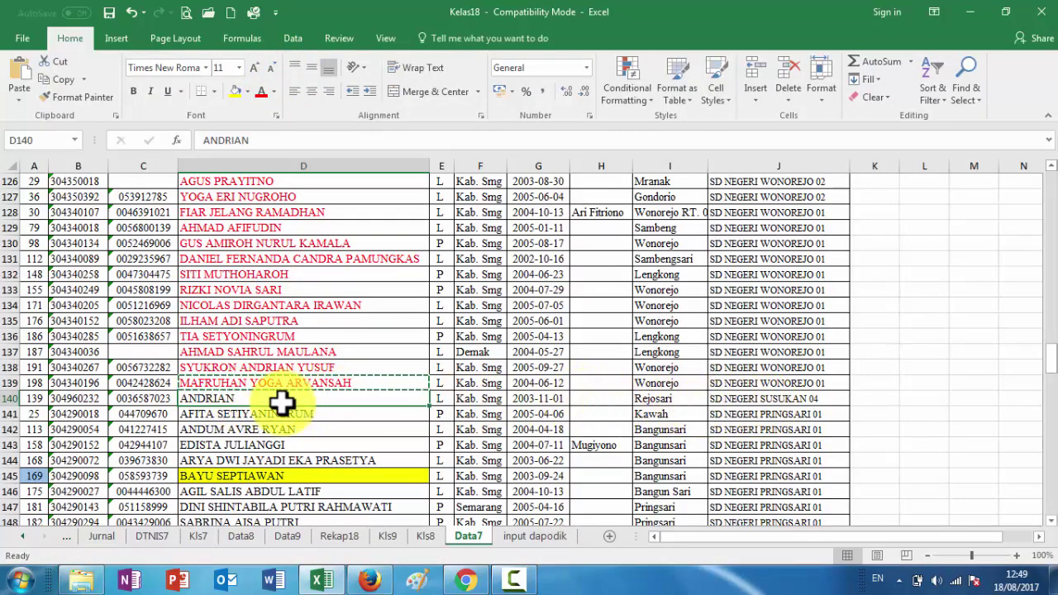
key(ctrl+c)
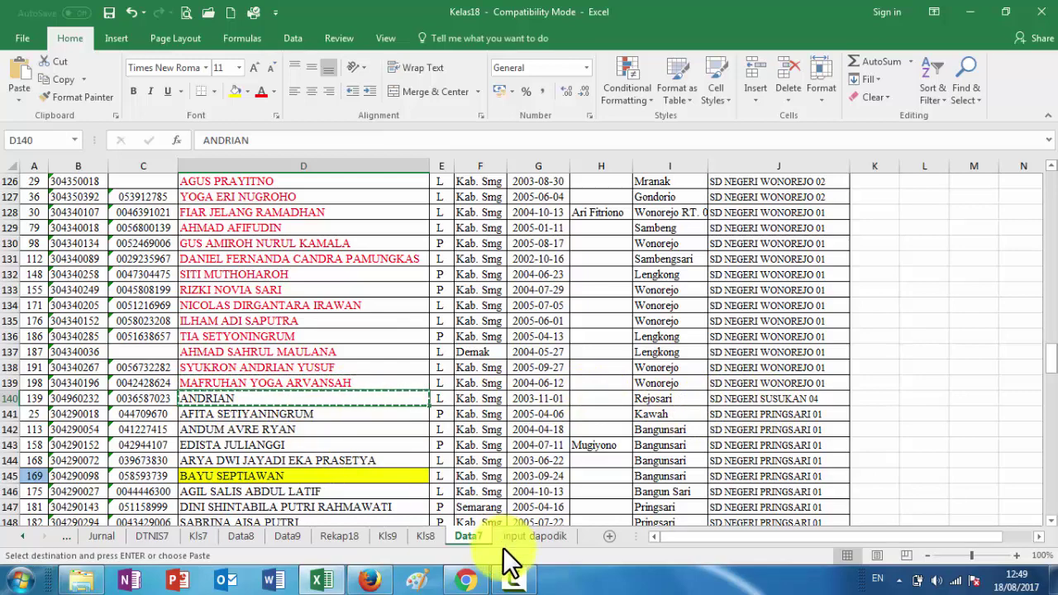
click(369, 581)
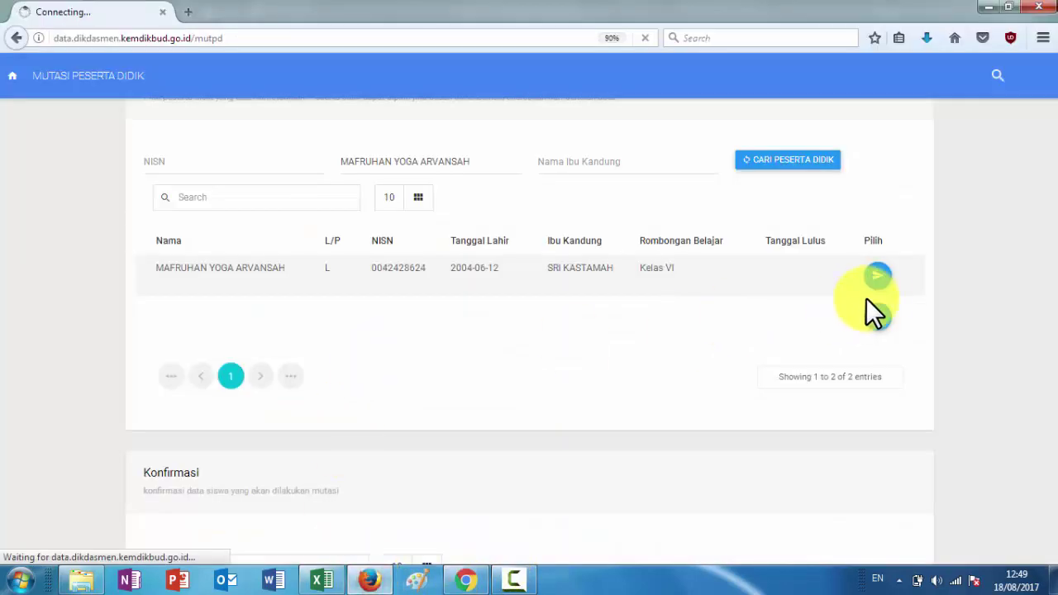
Retry picking the found student and check the Excel list while the page loads
click(877, 277)
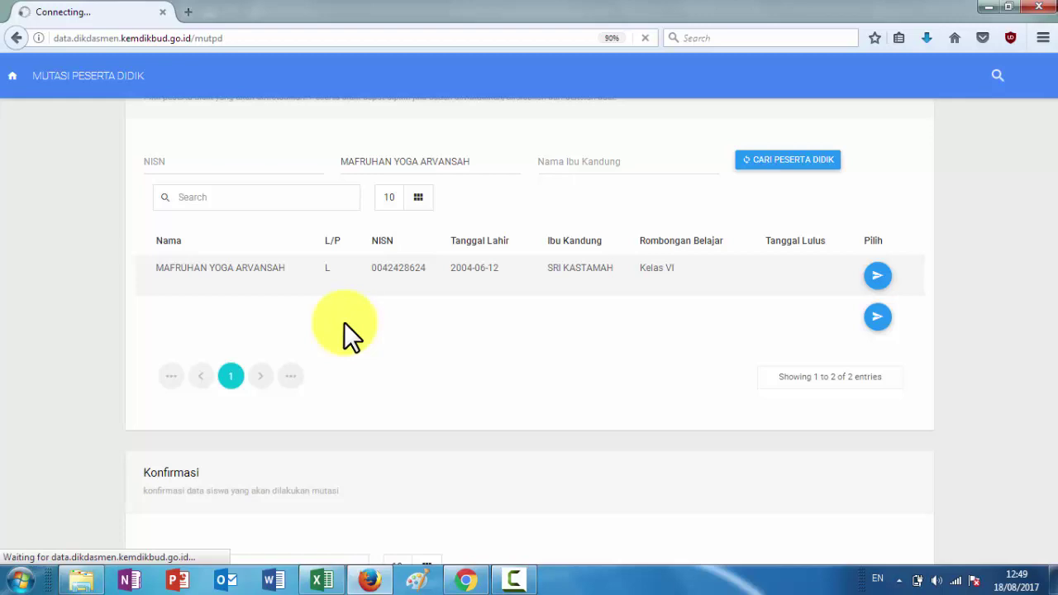
click(322, 581)
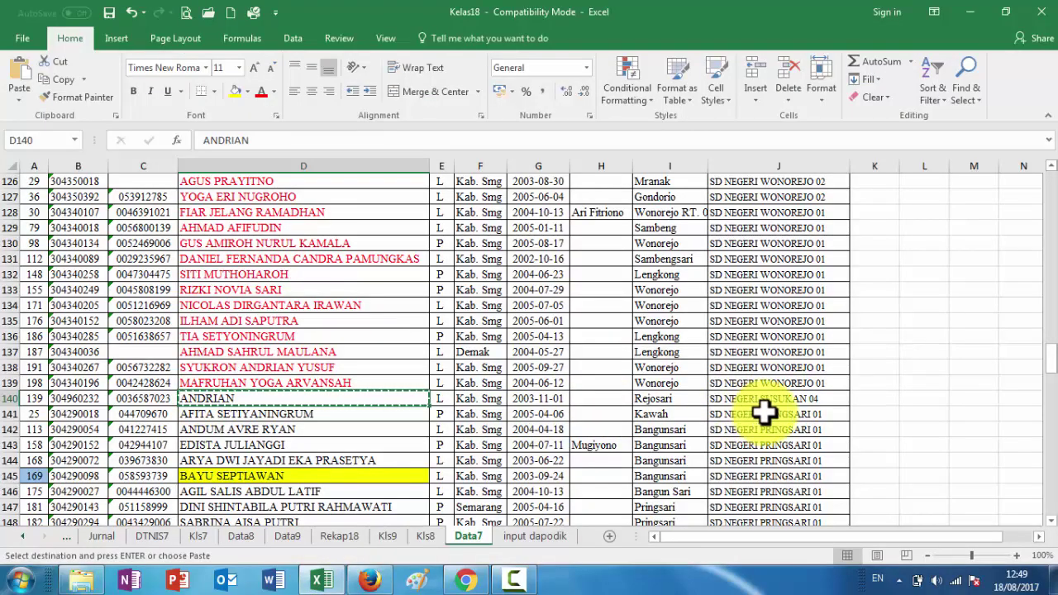
click(372, 581)
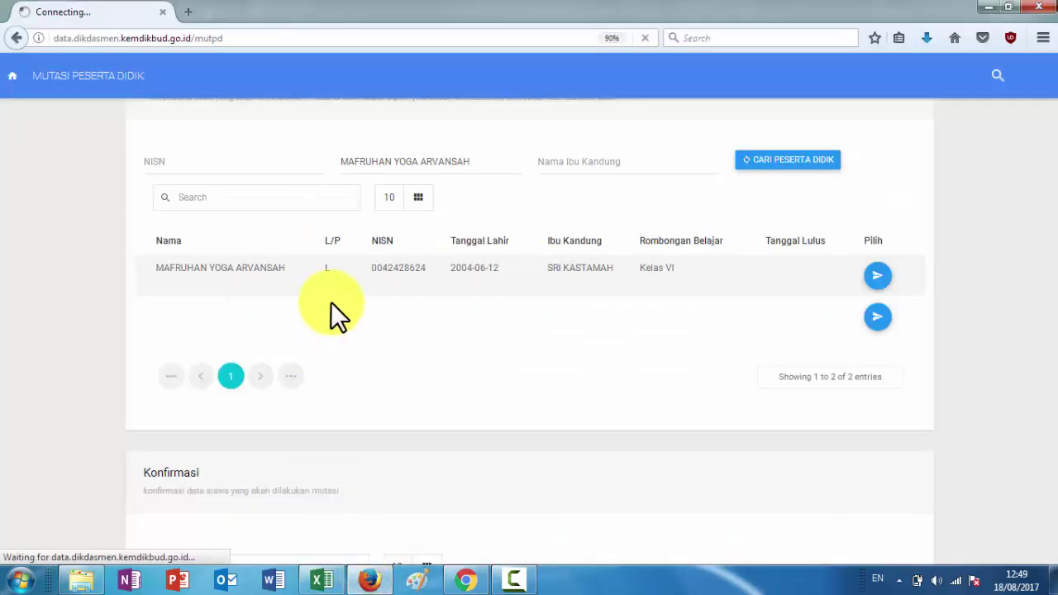
scroll(331, 302, up, 5)
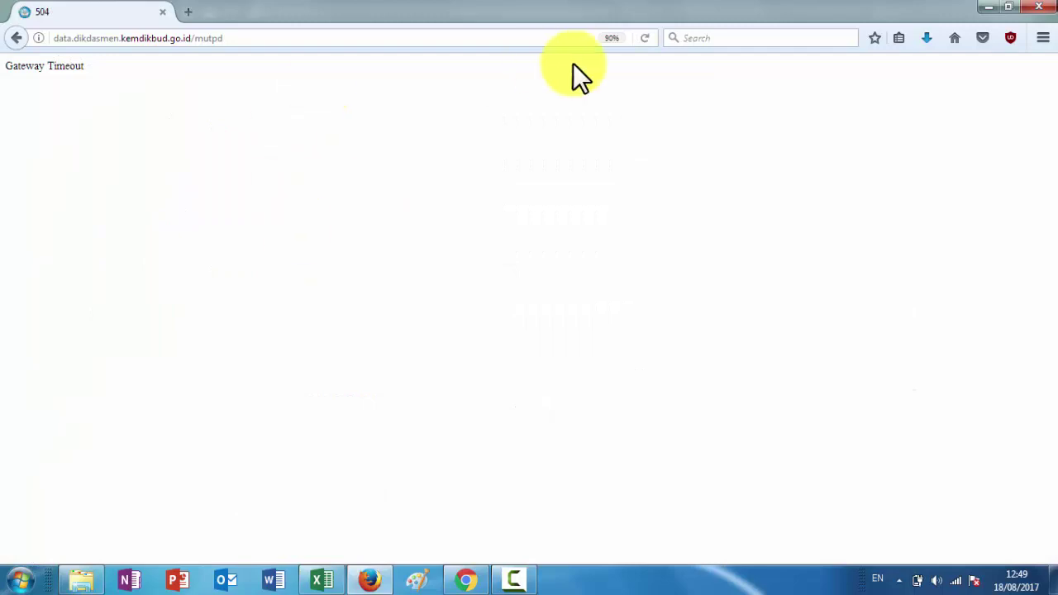
Reload the timed-out page with Resend, then reload the mutation page URL afresh
click(649, 37)
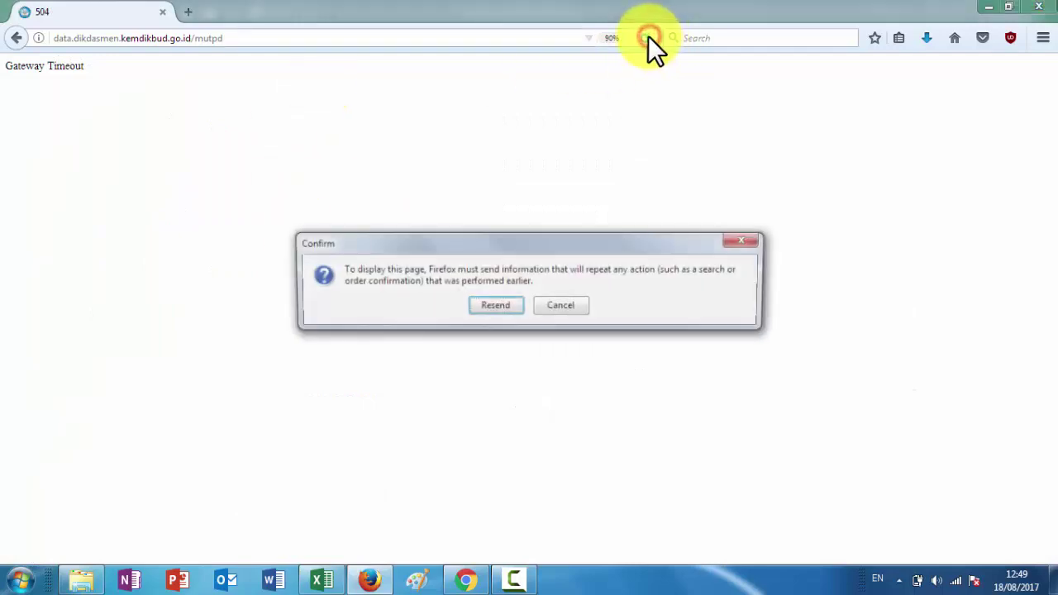
click(494, 306)
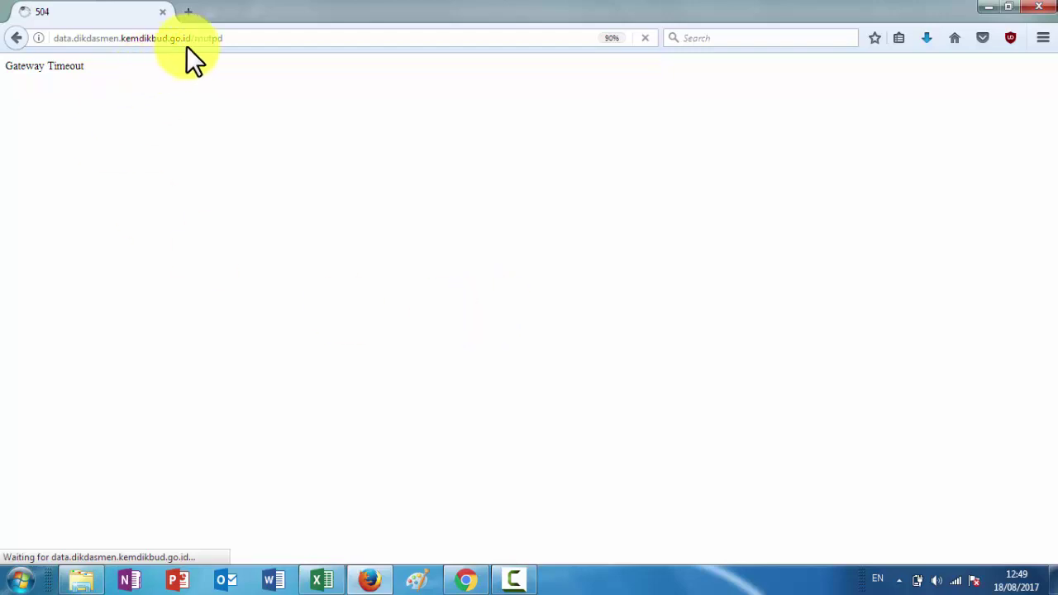
click(233, 38)
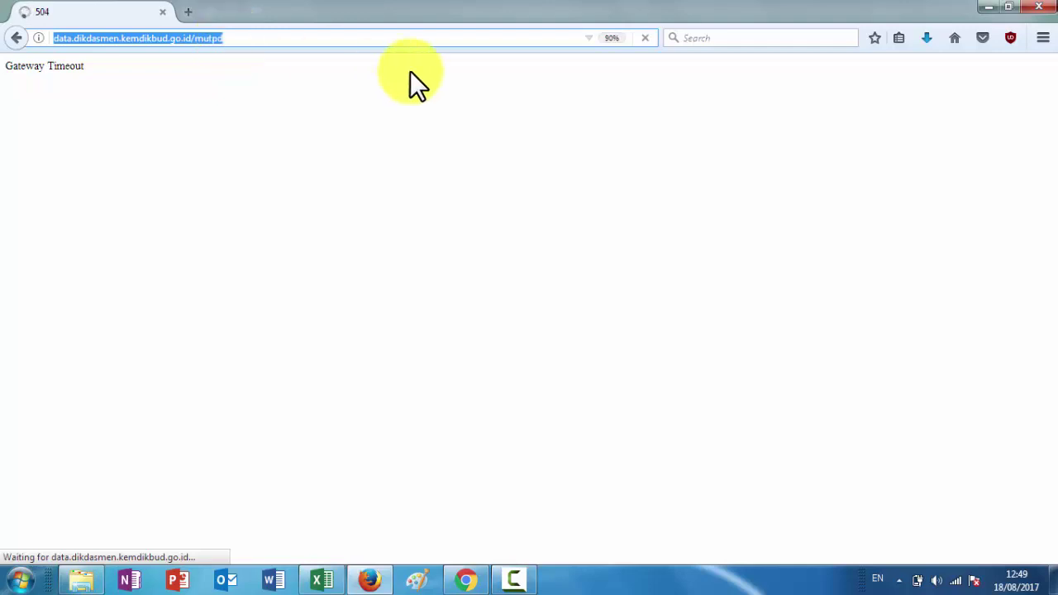
key(Return)
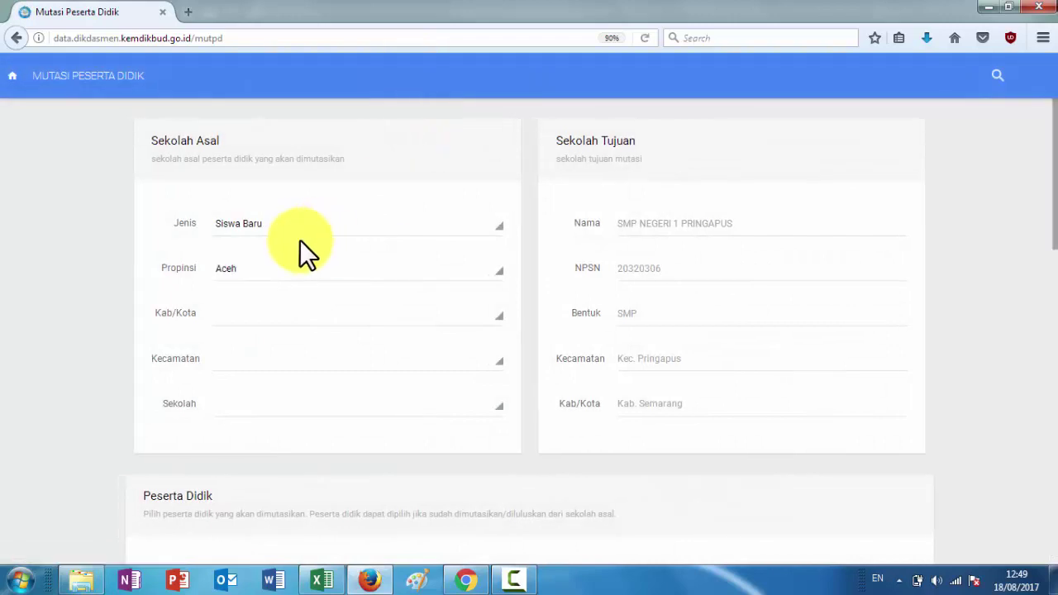
Choose Jawa Tengah, Kabupaten Semarang, Ungaran Timur and school SD NEGERI SUSUKAN 04 as origin
click(261, 270)
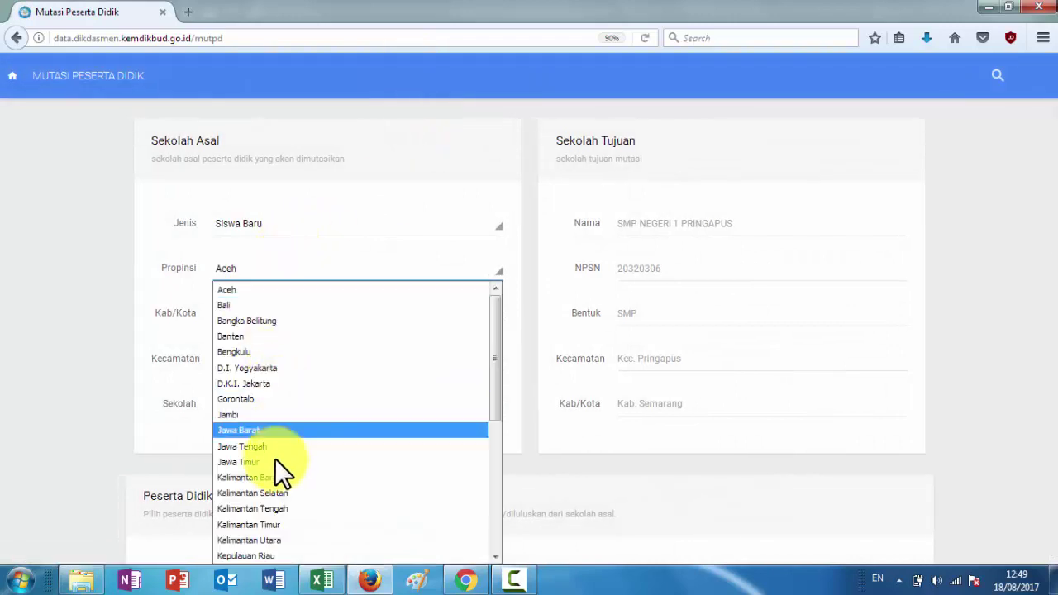
click(253, 446)
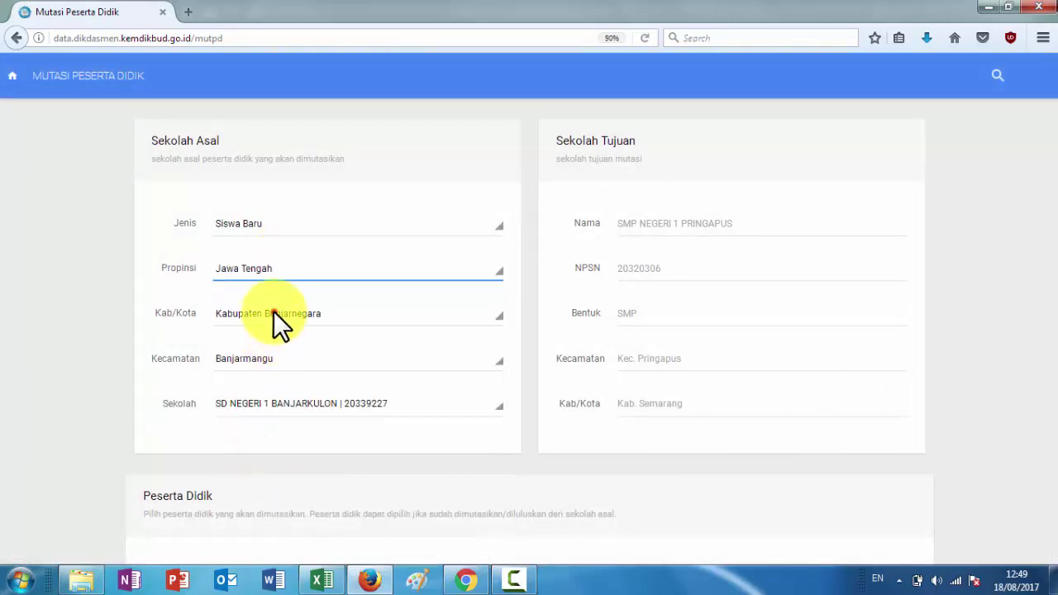
click(273, 313)
scroll(275, 240, down, 4)
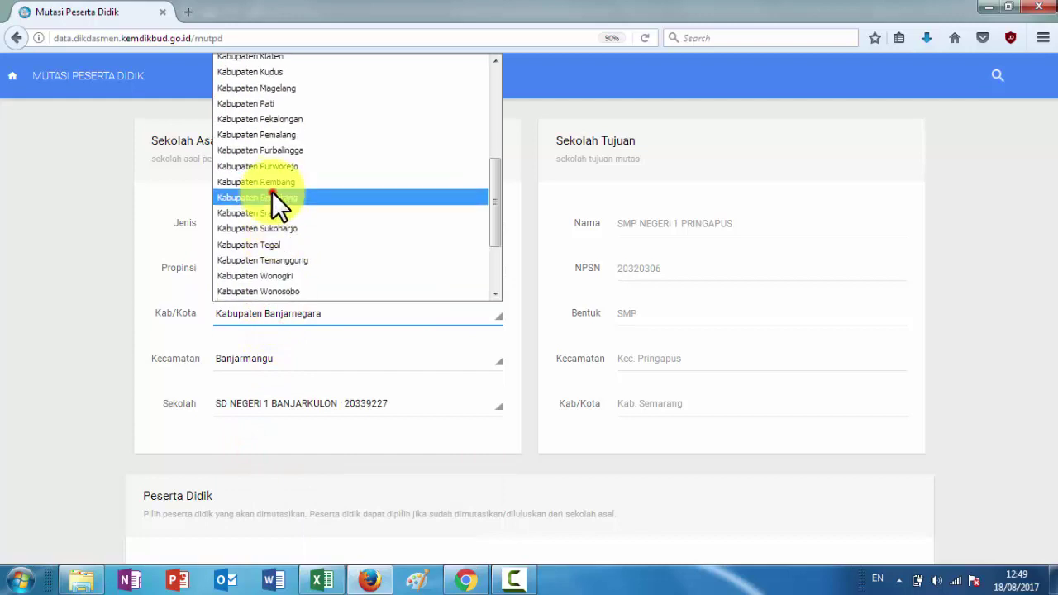
click(273, 192)
click(287, 356)
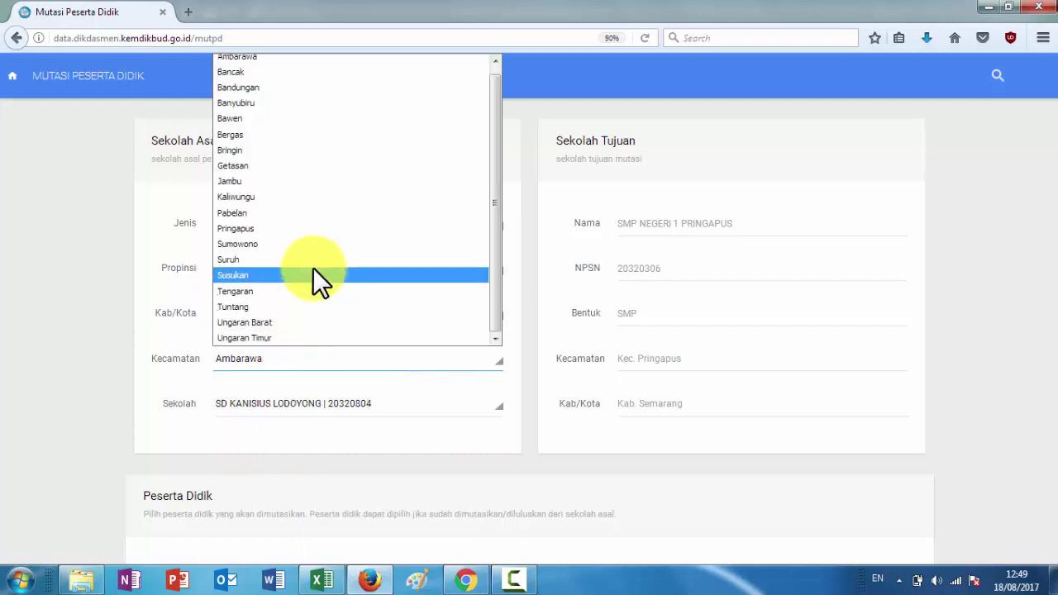
click(276, 340)
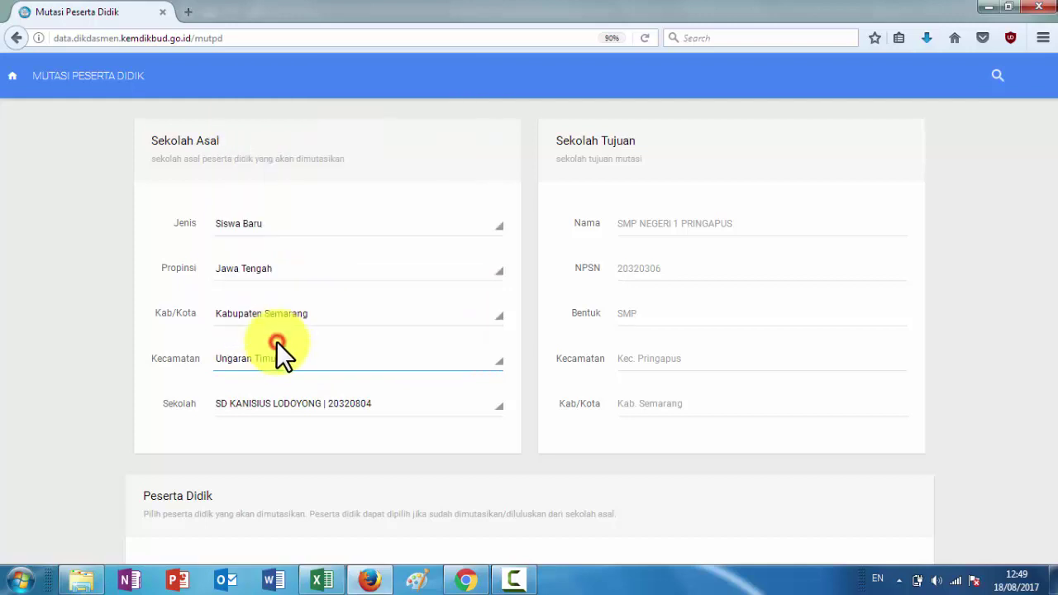
click(325, 403)
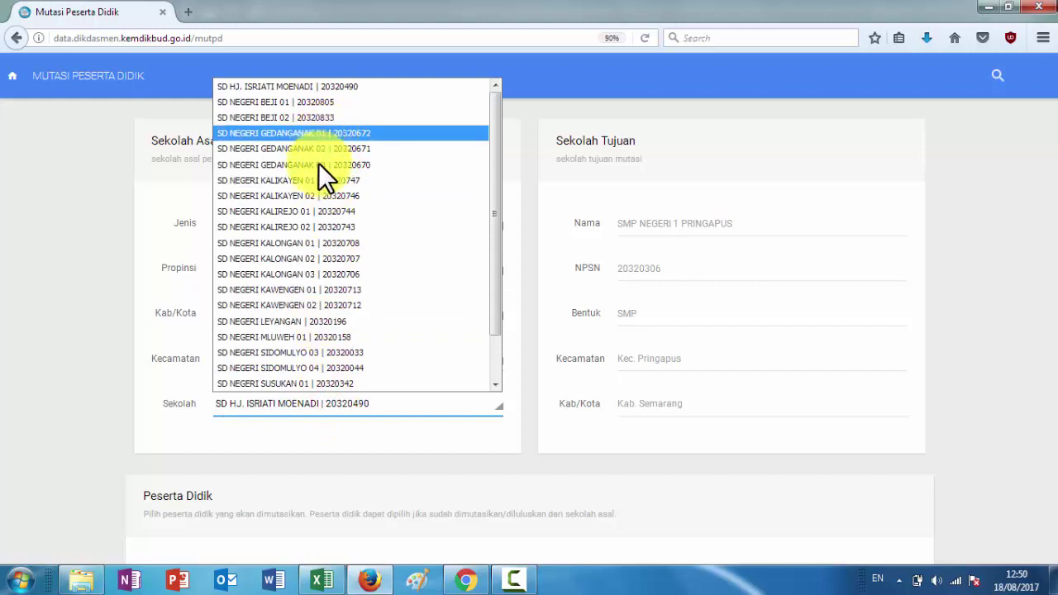
scroll(318, 190, down, 1)
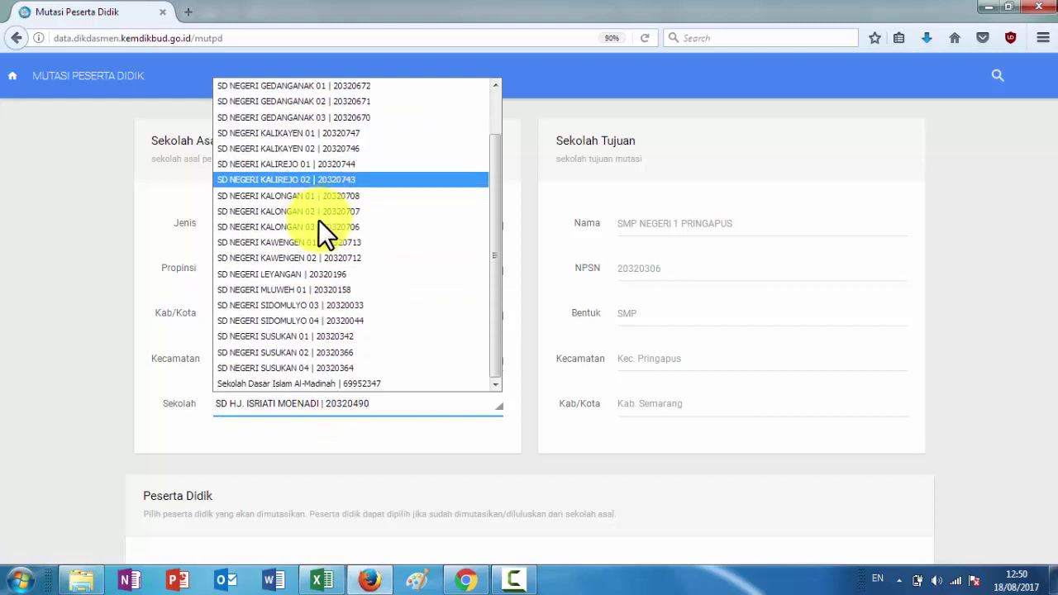
click(317, 368)
scroll(344, 424, down, 2)
scroll(363, 414, down, 1)
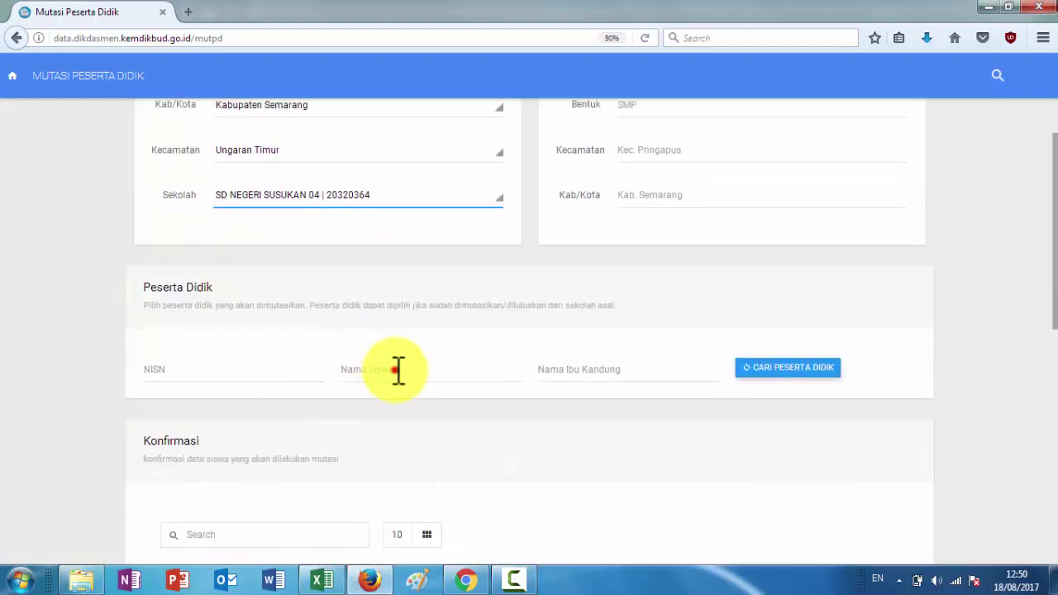
Search Nama Siswa for the student's name and add the matching row with Pilih
click(397, 368)
text(ANDRIAN)
click(764, 372)
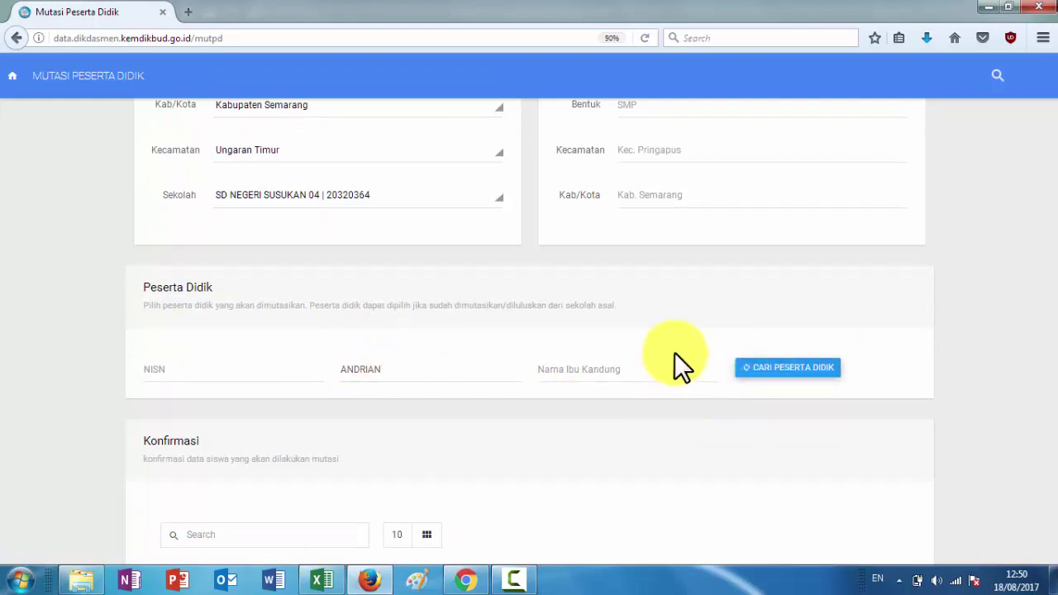
scroll(668, 418, down, 3)
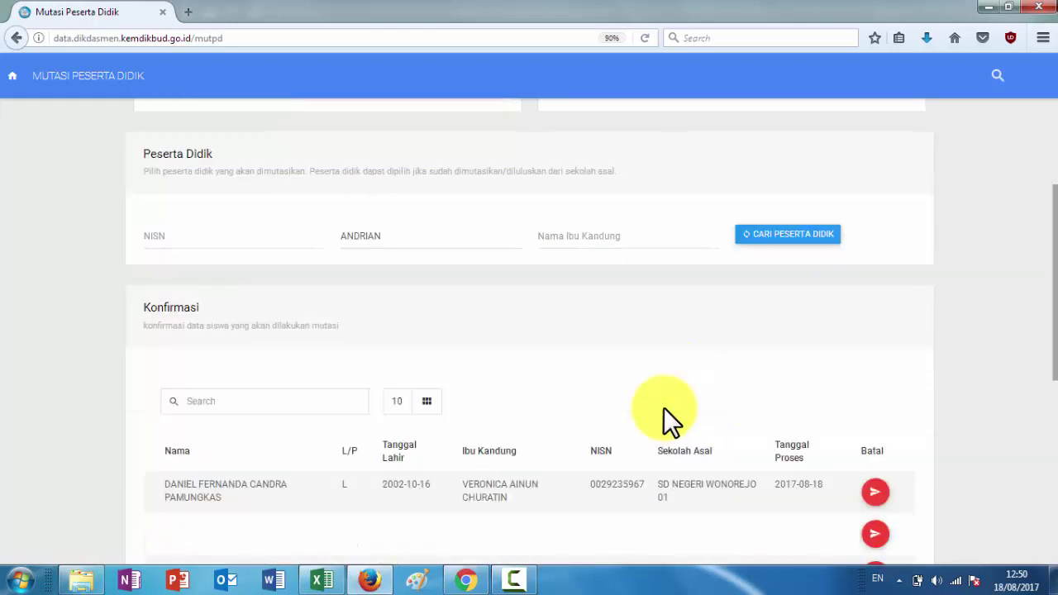
scroll(621, 406, up, 3)
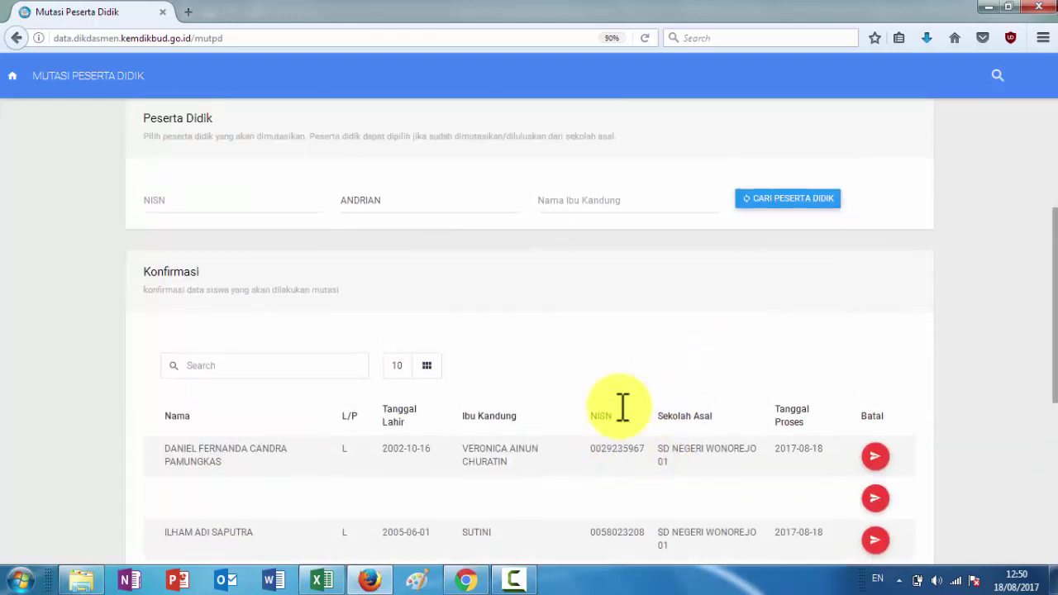
click(762, 372)
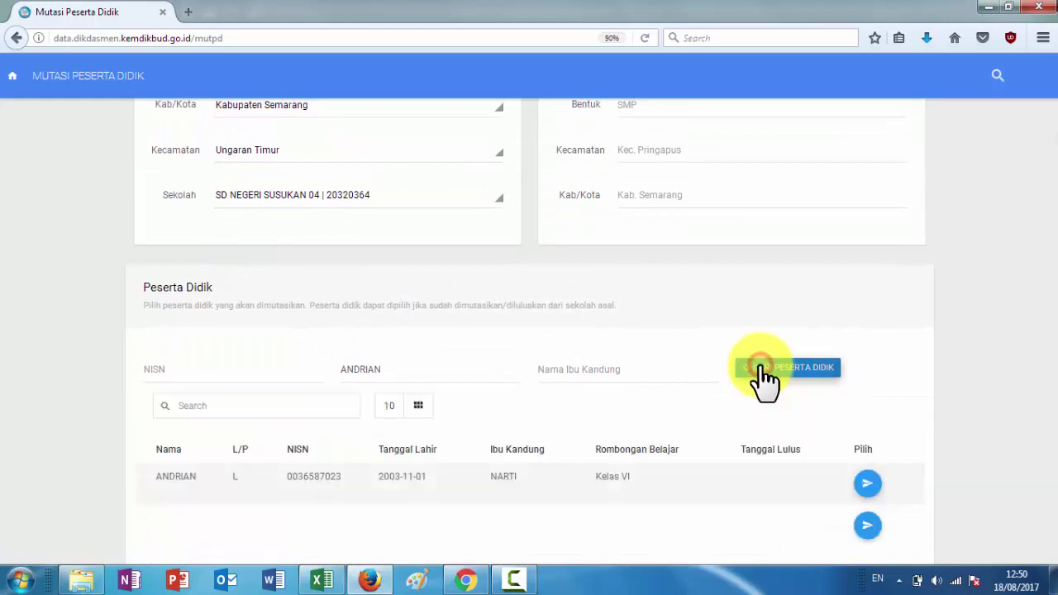
click(863, 484)
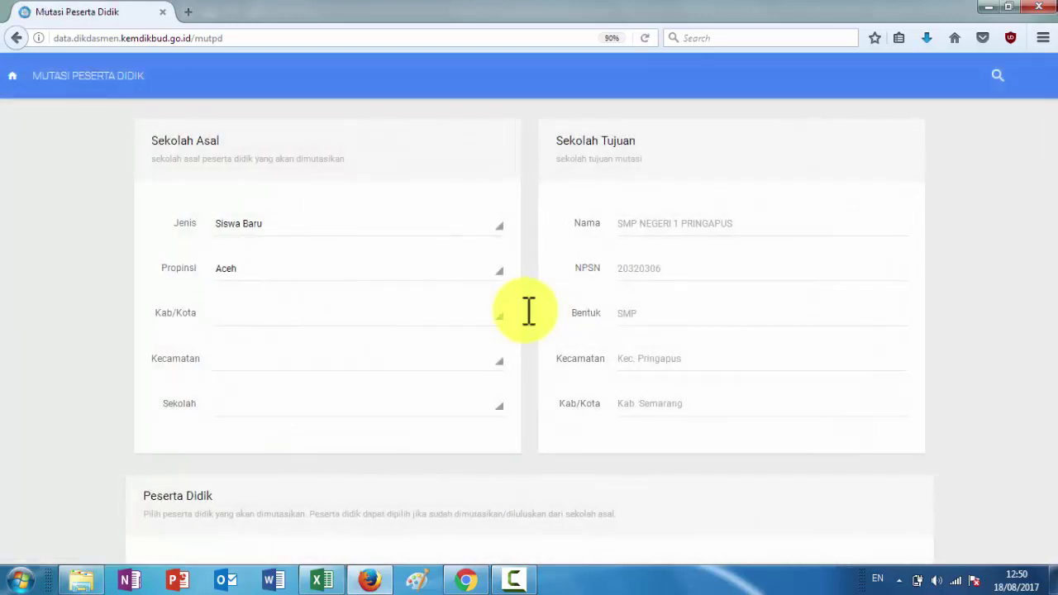
Compare both pages of the Konfirmasi table against the Excel class list
scroll(529, 312, down, 5)
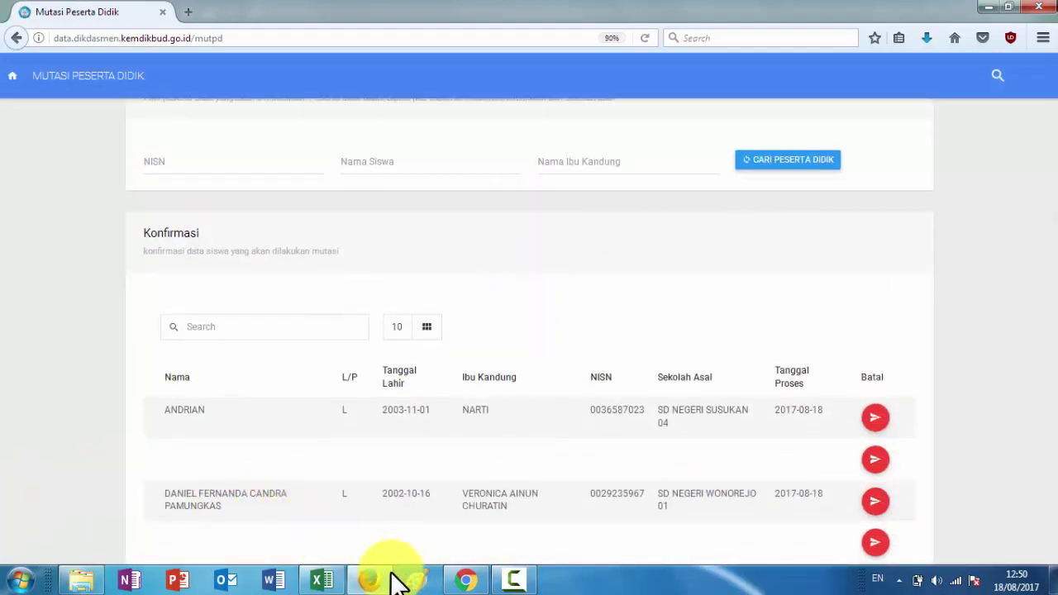
click(322, 582)
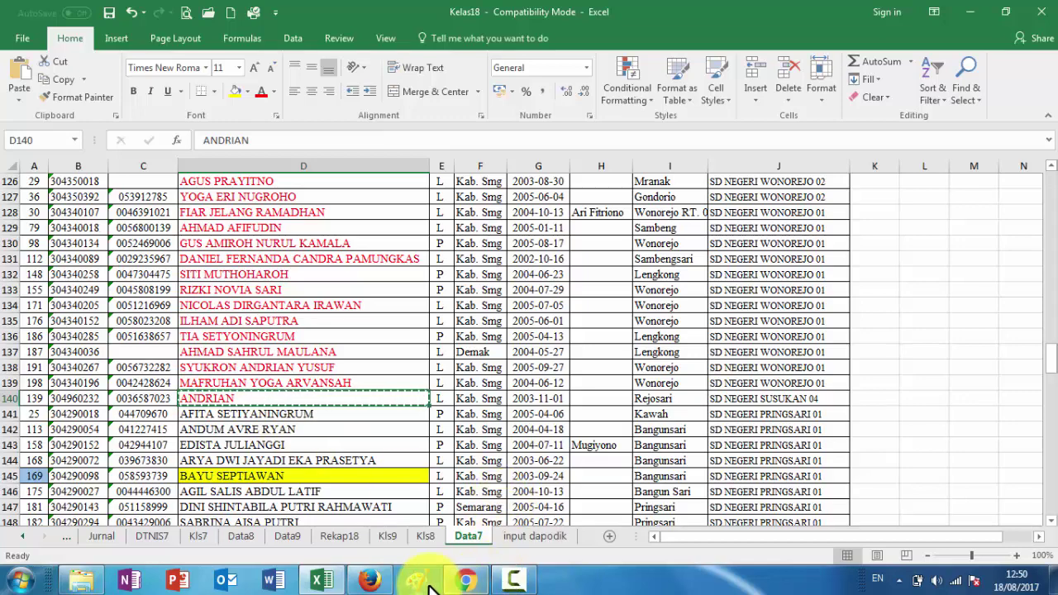
click(372, 583)
scroll(314, 393, down, 8)
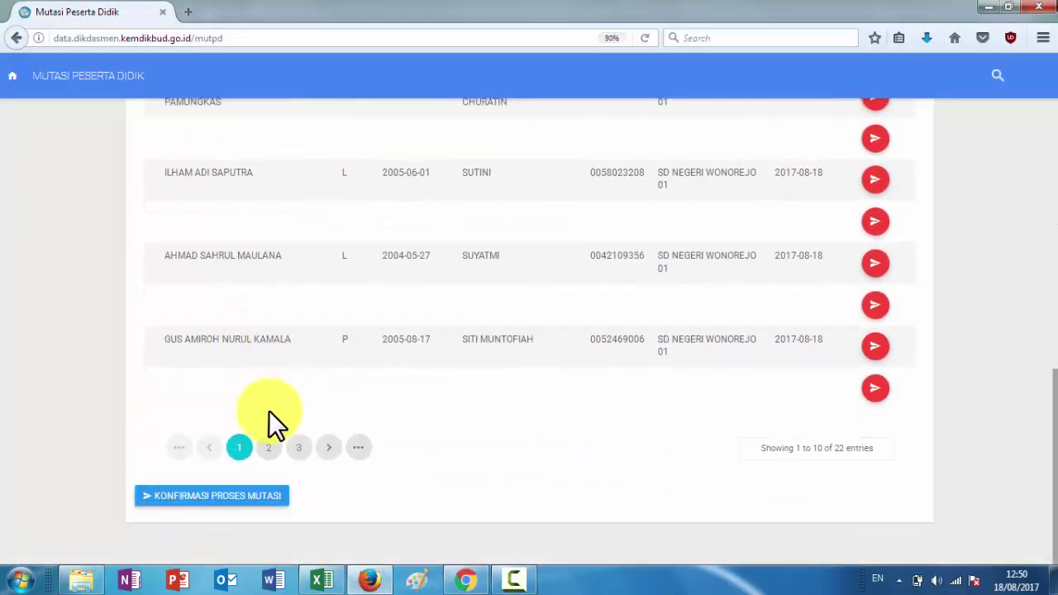
click(269, 447)
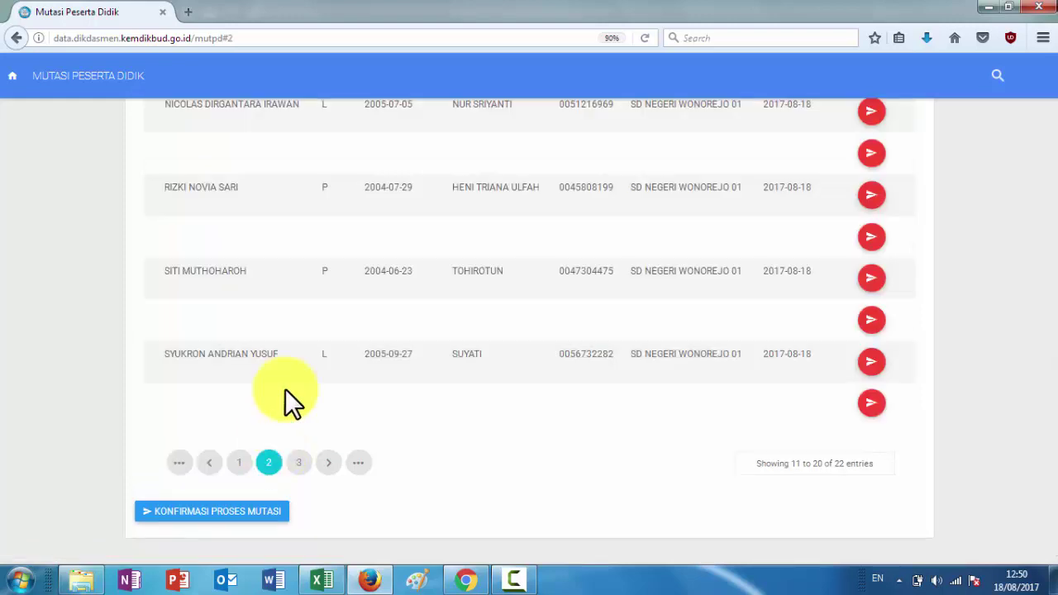
scroll(286, 390, up, 5)
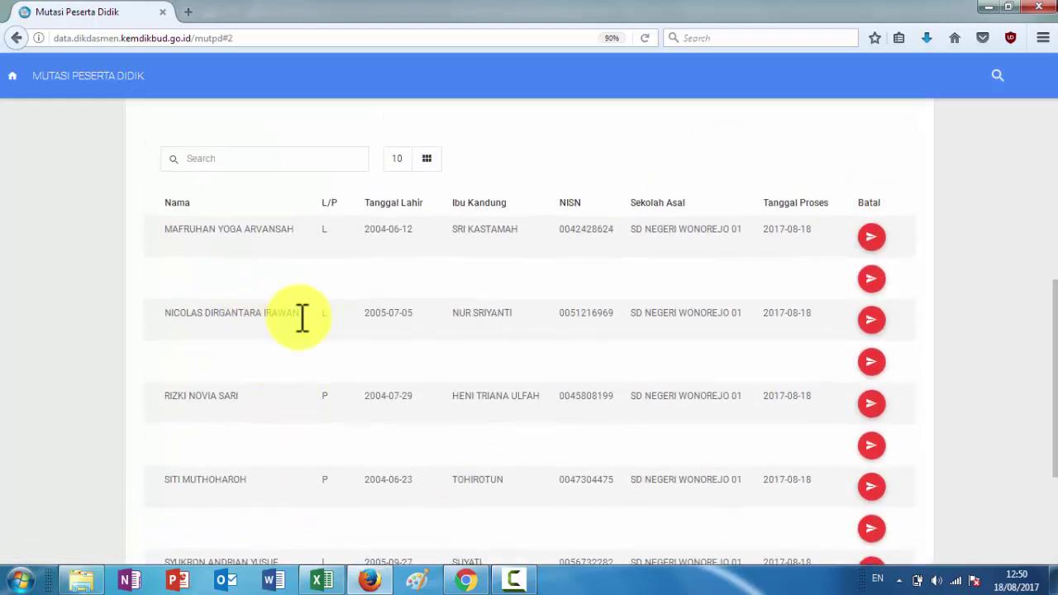
Recheck the Excel list, then submit with KONFIRMASI PROSES MUTASI
click(323, 578)
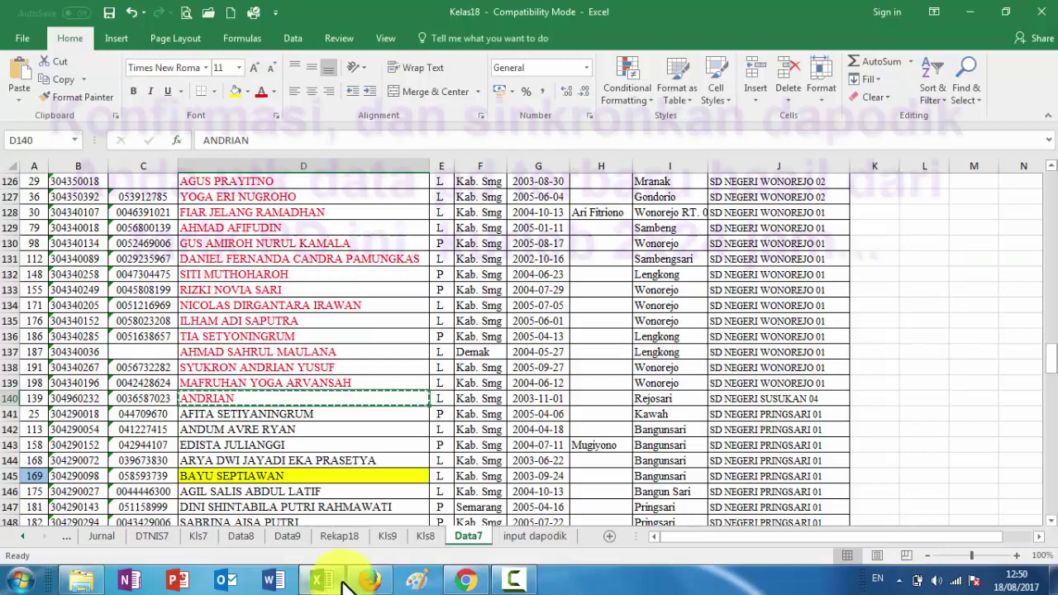
click(368, 580)
scroll(346, 417, down, 5)
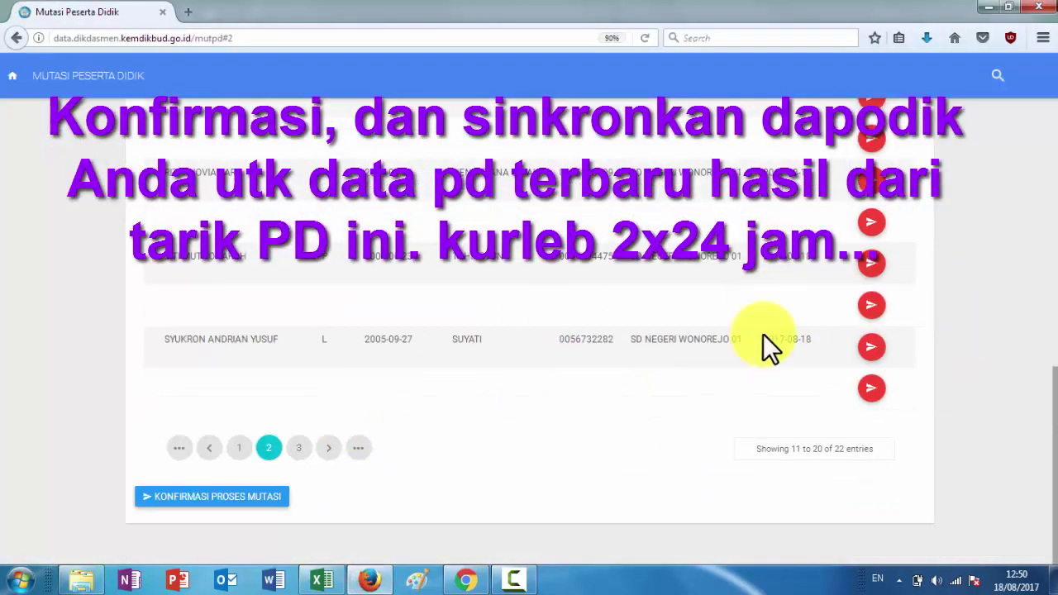
click(217, 497)
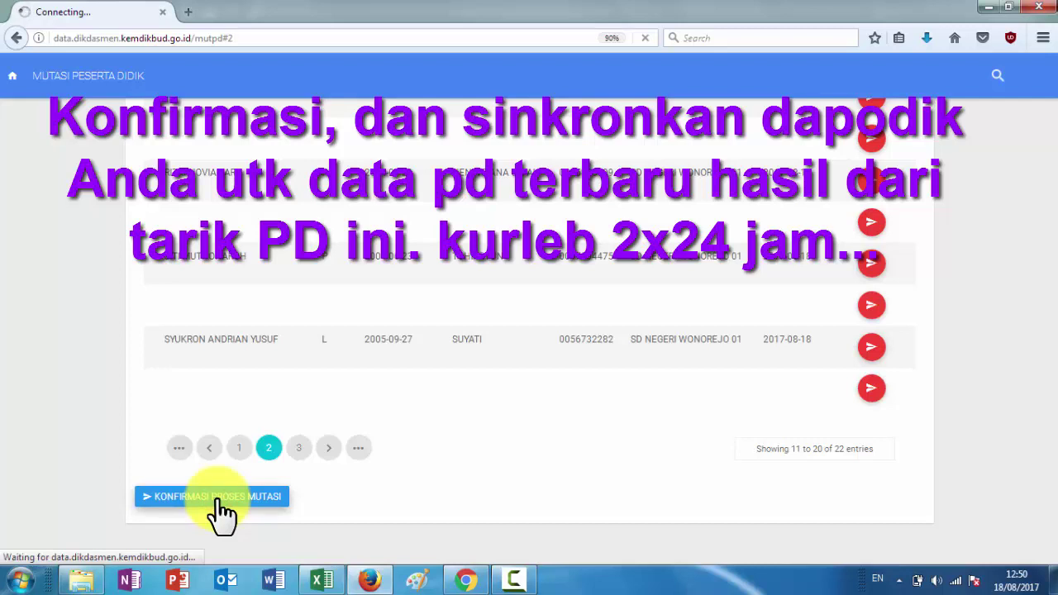
click(322, 578)
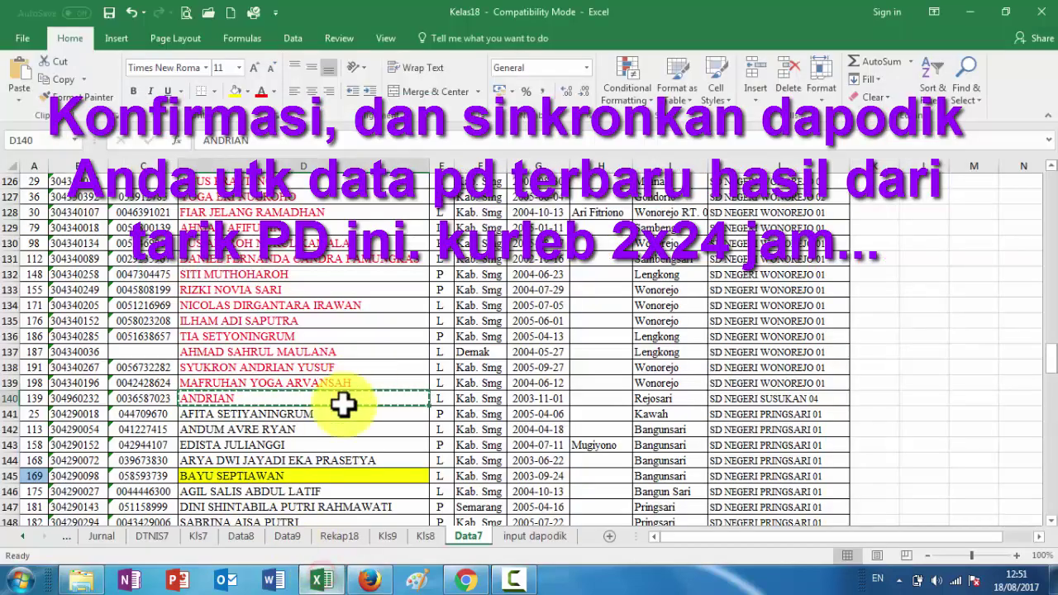
Close Kelas18, saving changes and continuing past the Compatibility Checker
click(1041, 11)
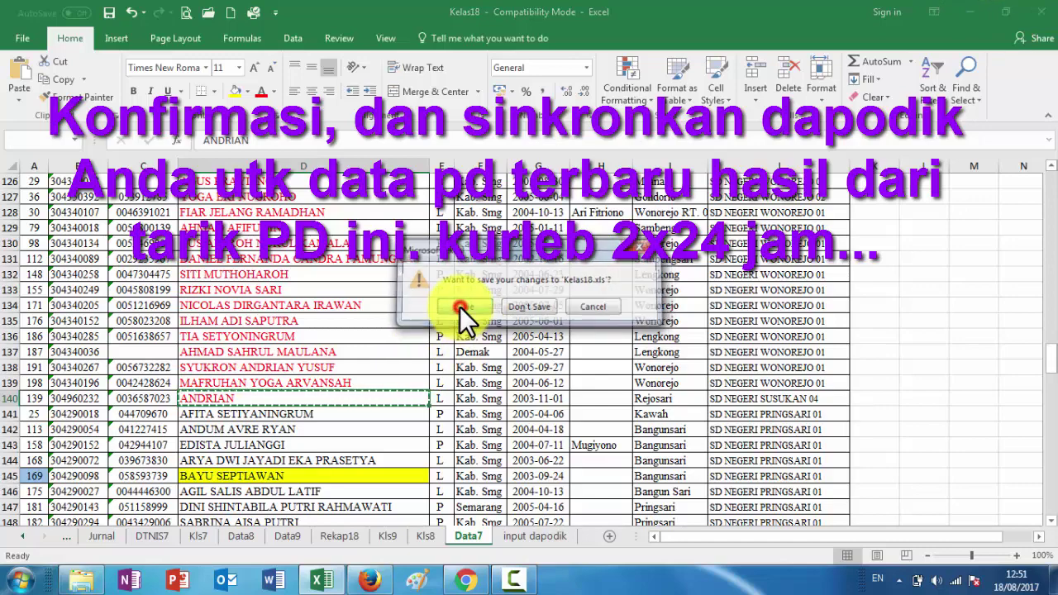
click(459, 307)
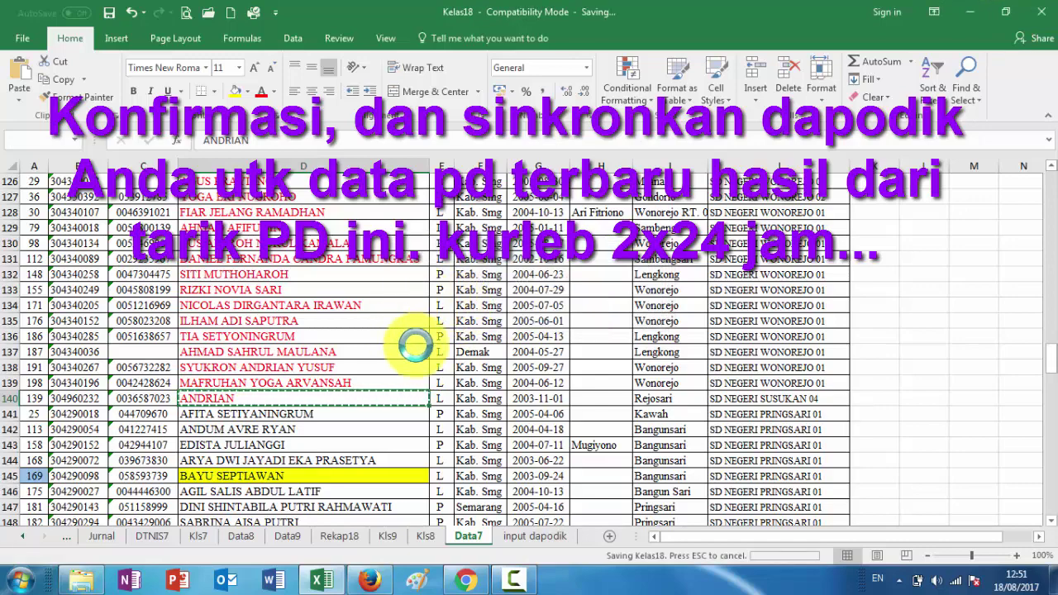
click(574, 388)
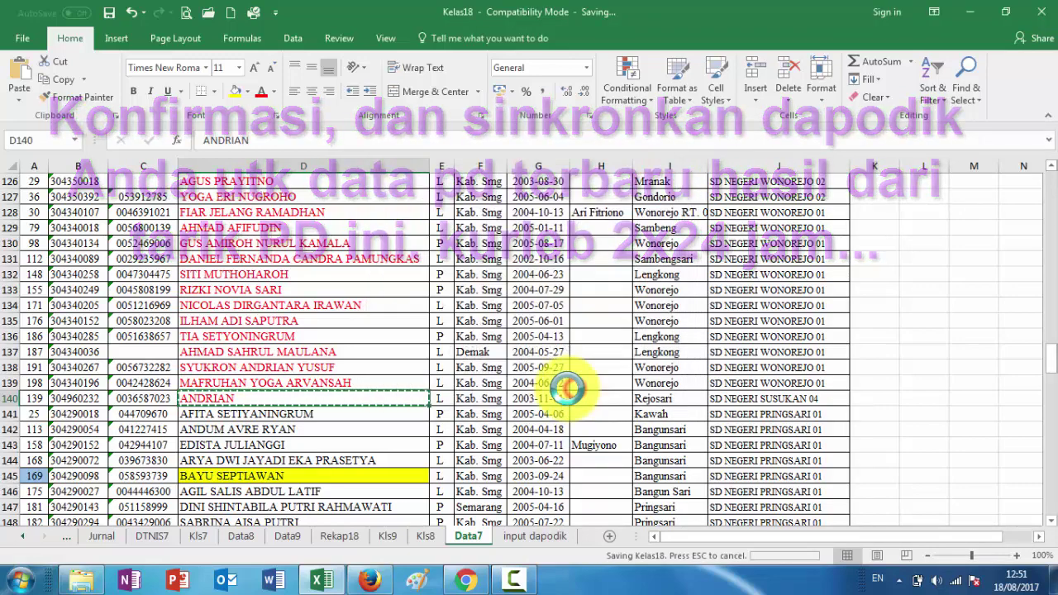
key(alt+Tab)
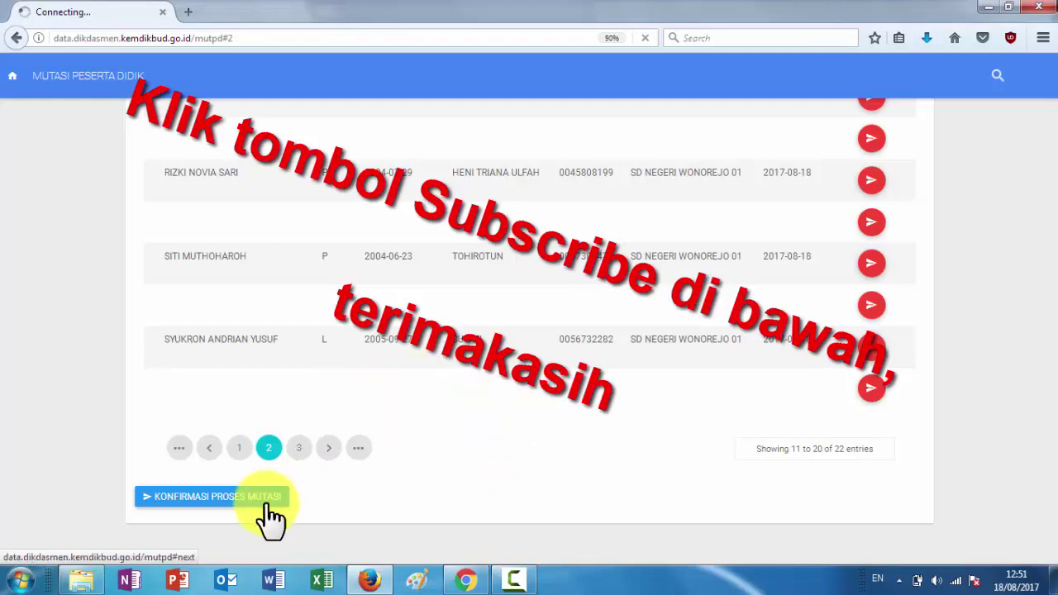
Close the Gateway Timeout tab and scroll the mutation page to the empty Konfirmasi table
click(234, 501)
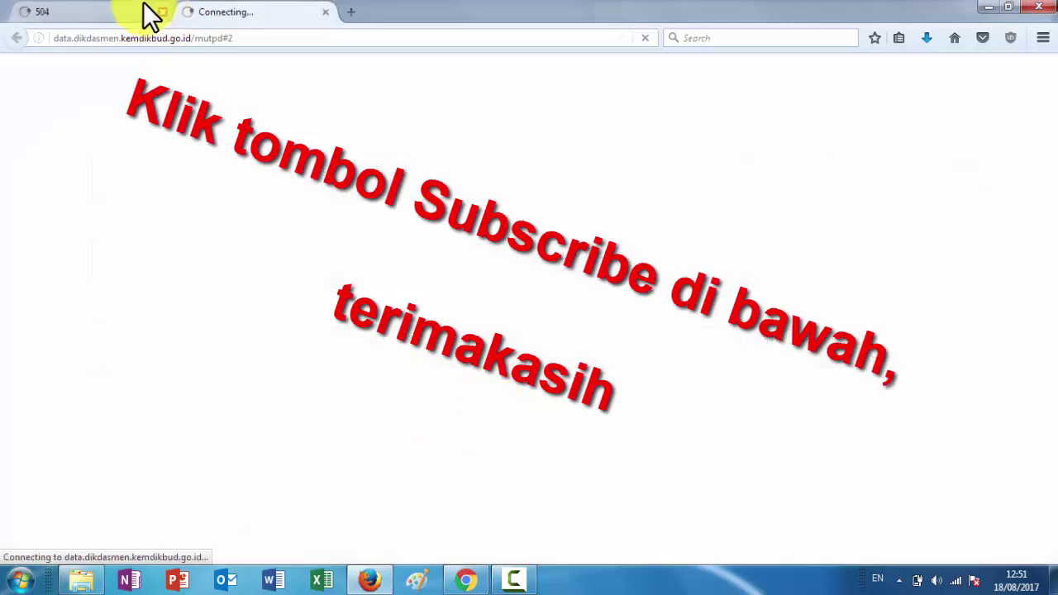
click(132, 15)
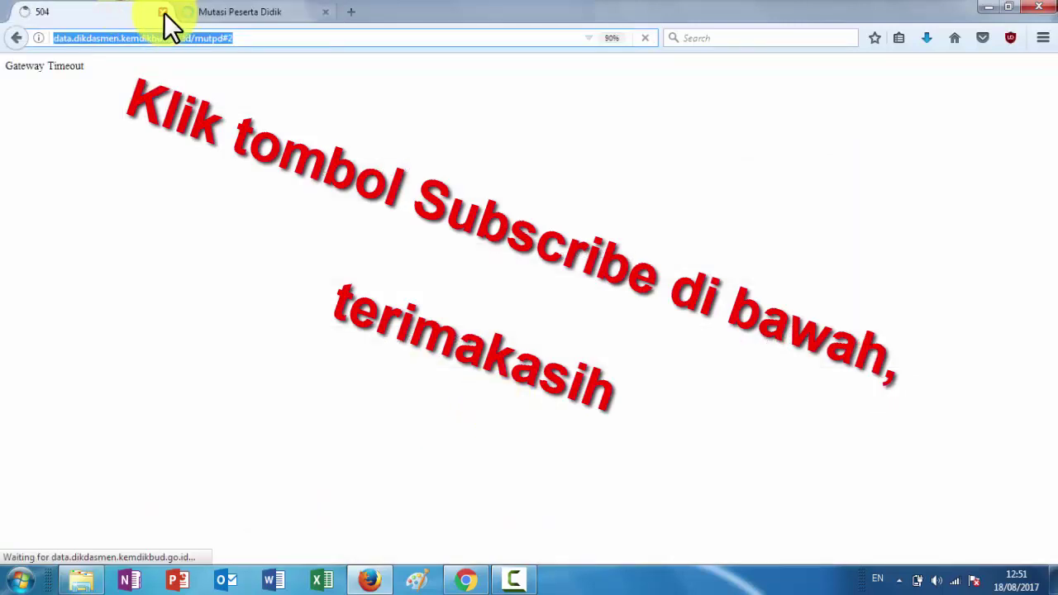
click(164, 12)
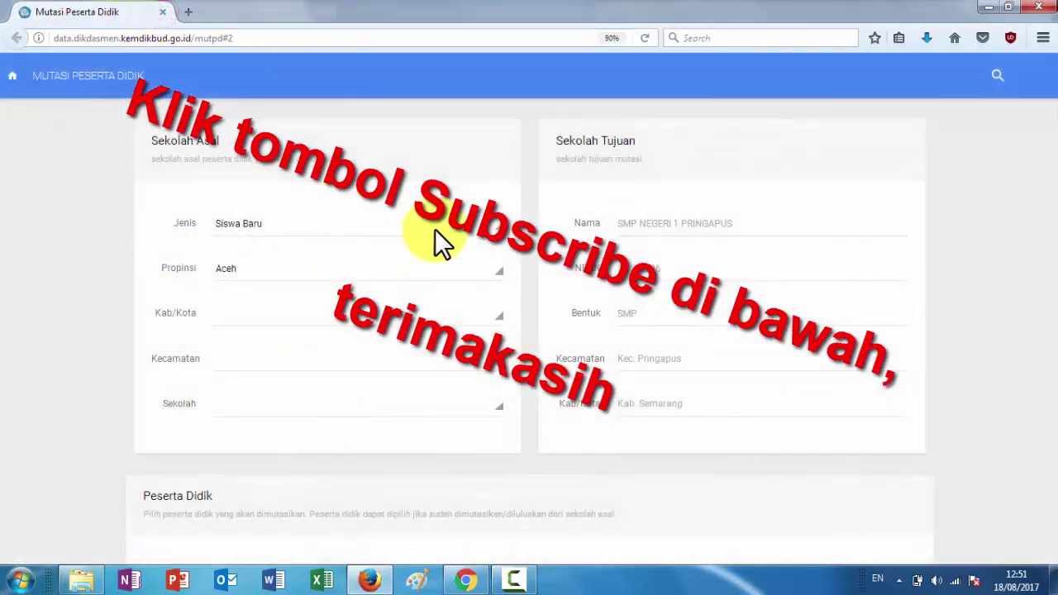
scroll(588, 286, down, 5)
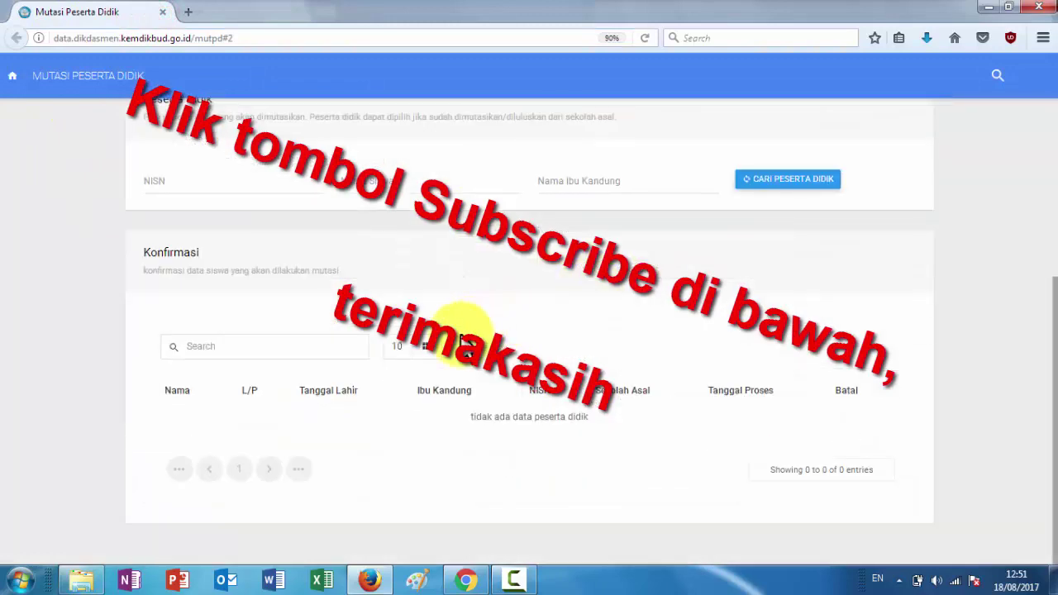